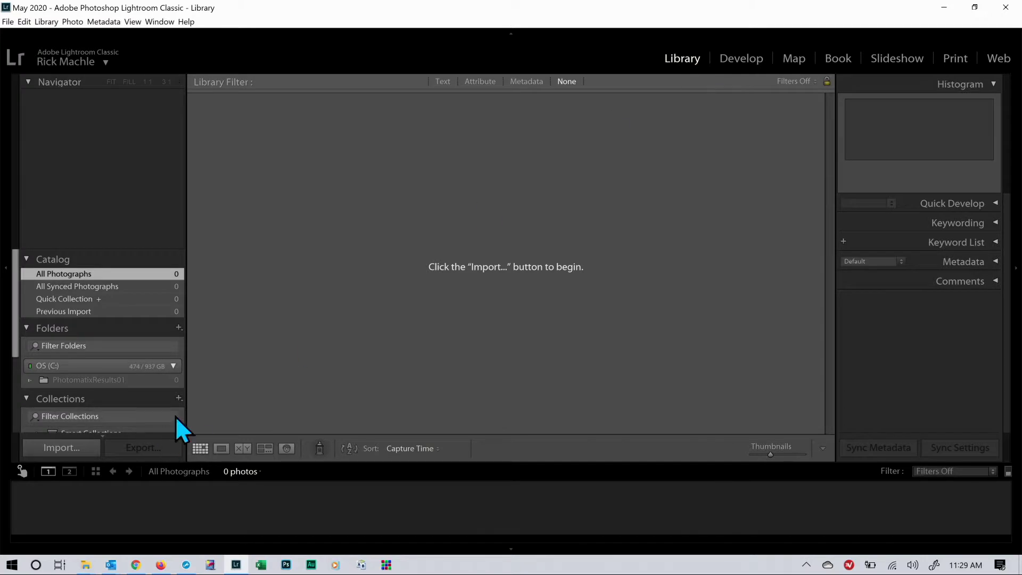
# Start a photo import and choose Documents > CBRB > Listings > digis > Test > PhotomatixResults01 as the source folder.
pyautogui.click(51, 442)
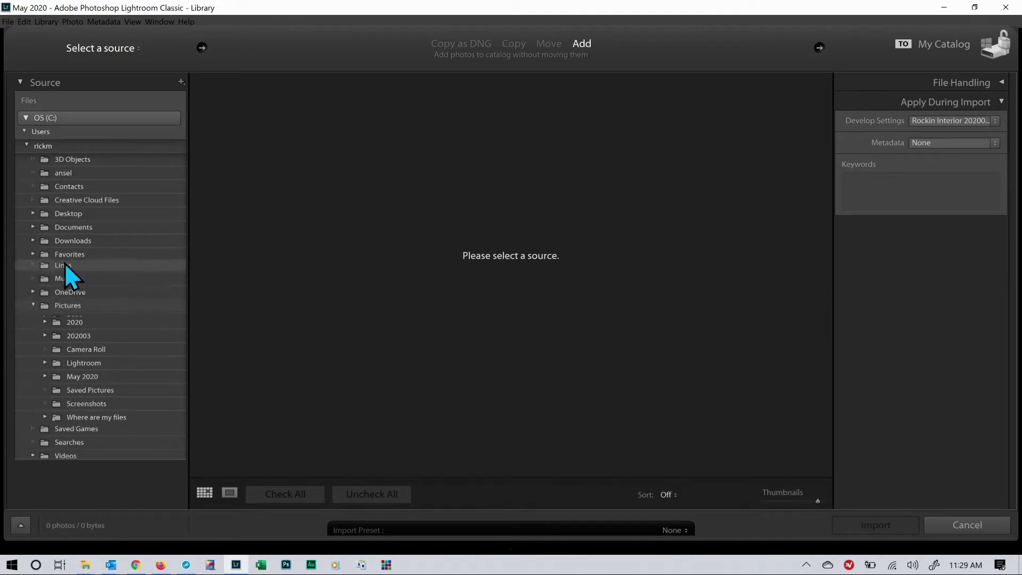
pyautogui.click(28, 224)
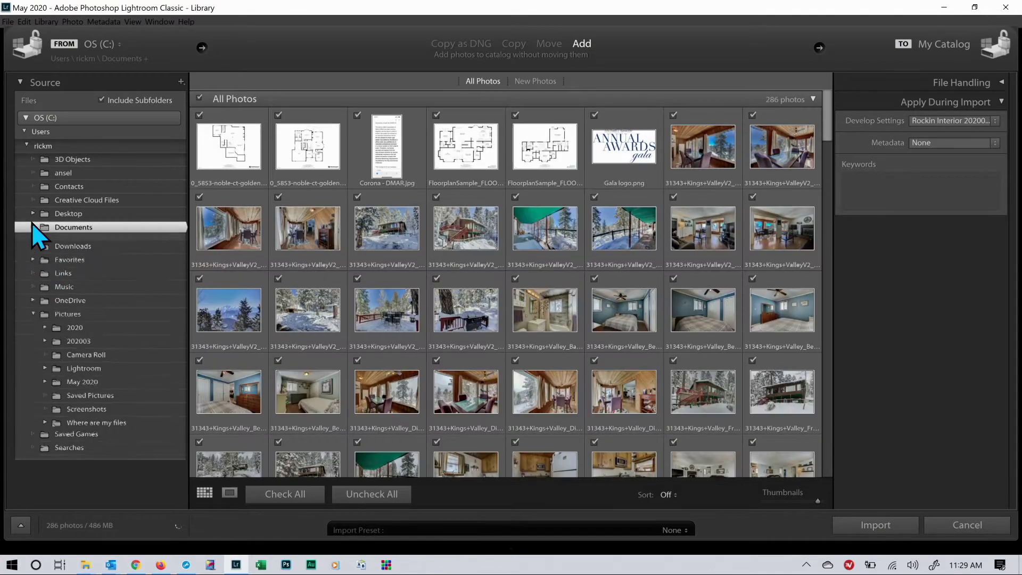
pyautogui.click(33, 225)
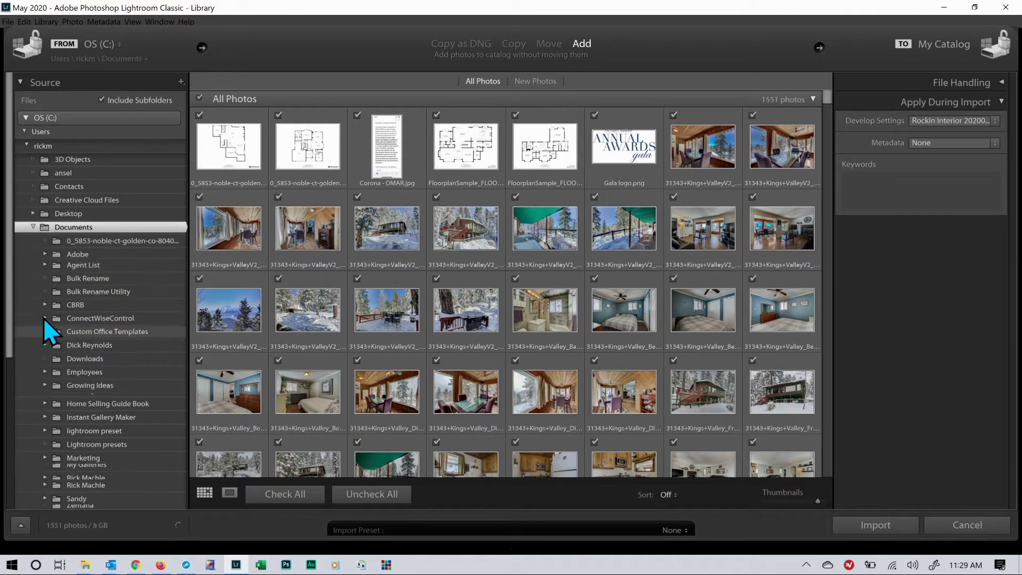
pyautogui.click(46, 298)
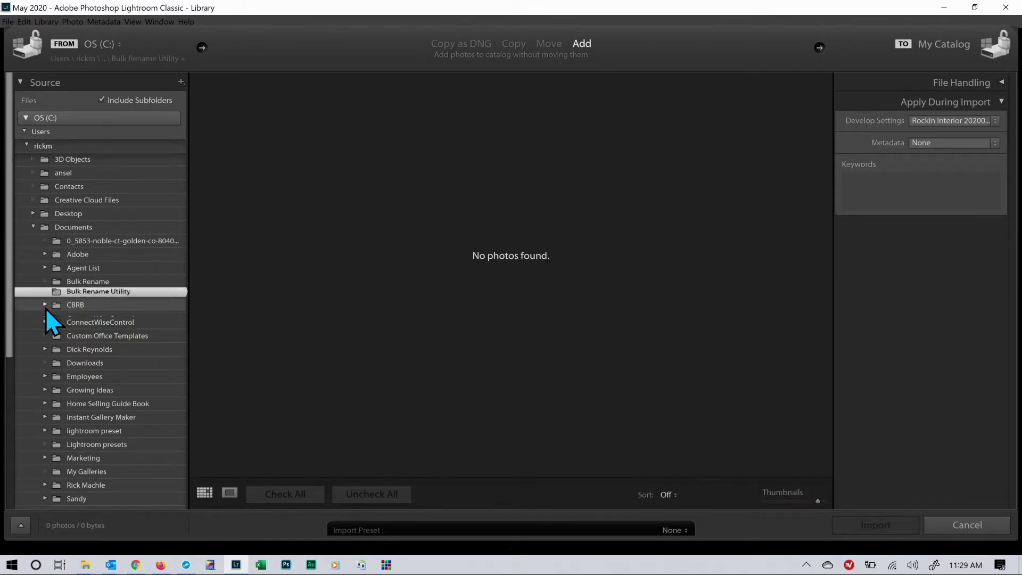
pyautogui.click(46, 308)
pyautogui.click(53, 335)
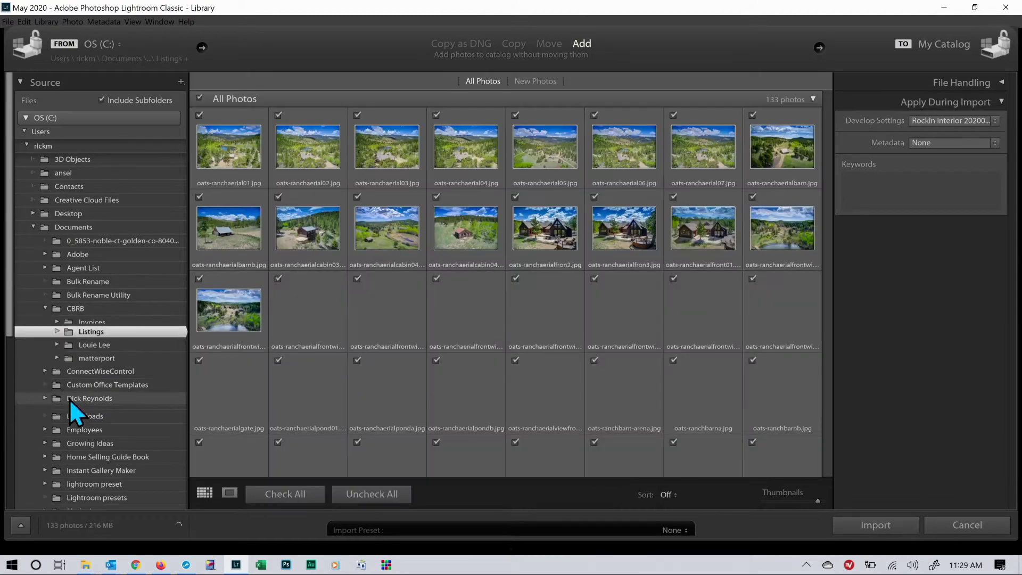
pyautogui.click(57, 332)
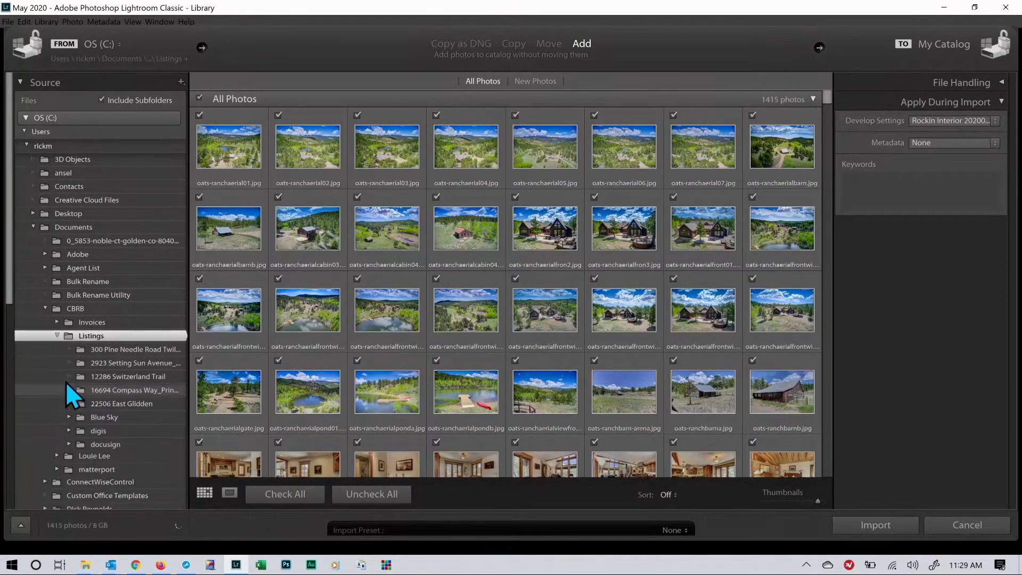
pyautogui.click(68, 424)
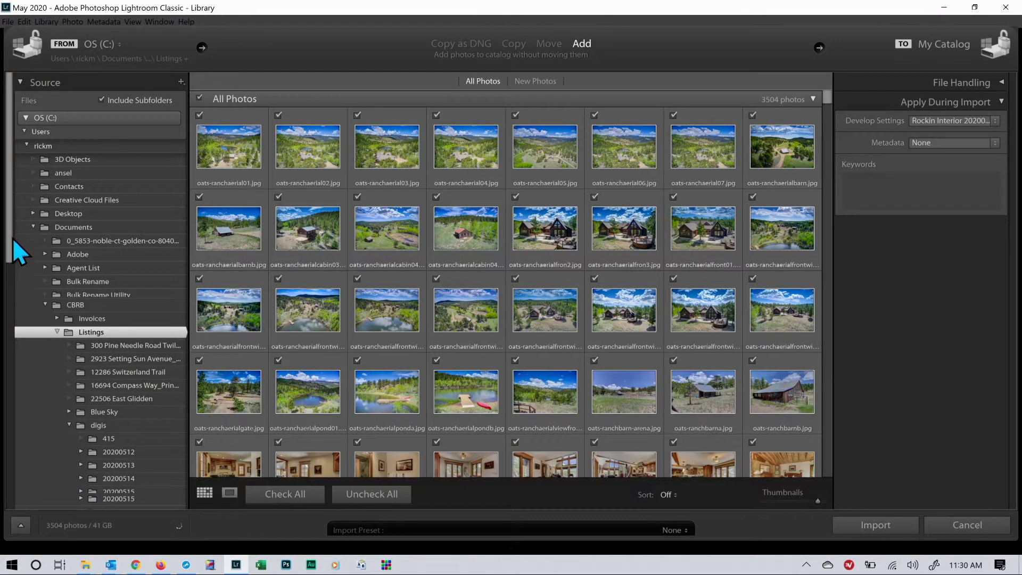
pyautogui.moveTo(12, 224); pyautogui.dragTo(11, 315)
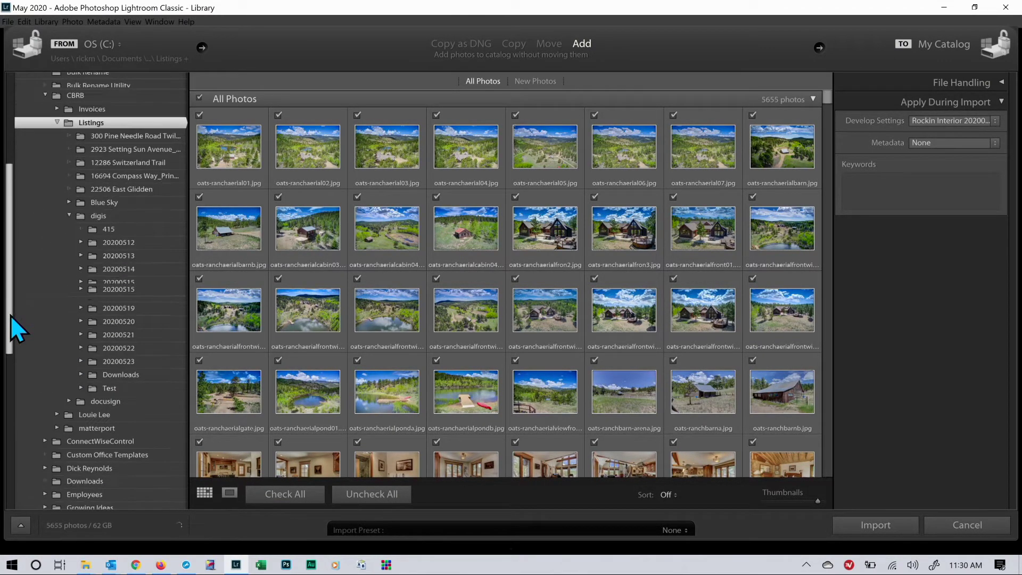
pyautogui.click(80, 393)
pyautogui.click(127, 407)
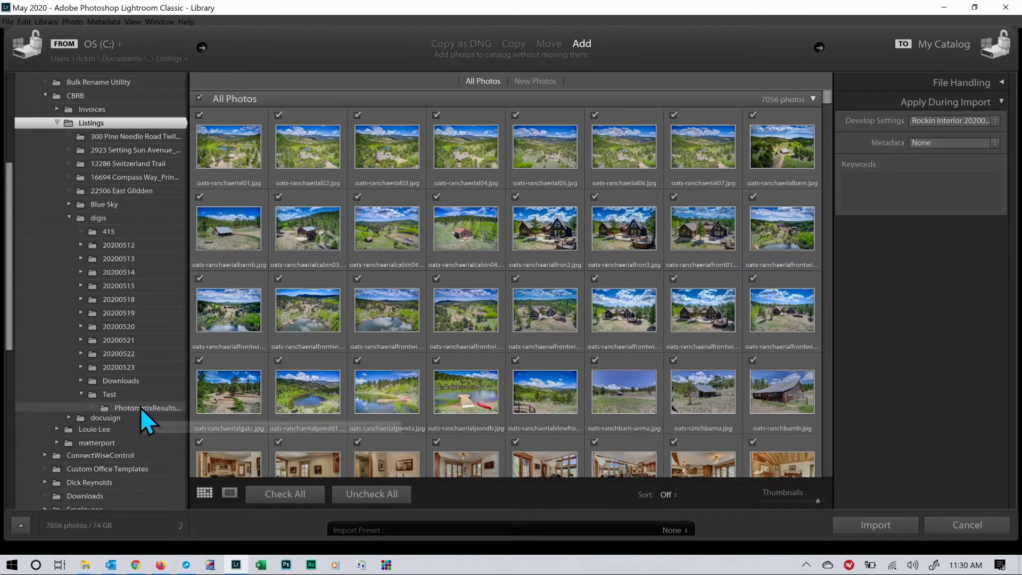
# Set the develop settings applied during import to the user preset Rockin 7 Exposure - Exterior.
pyautogui.click(997, 122)
pyautogui.moveTo(938, 250)
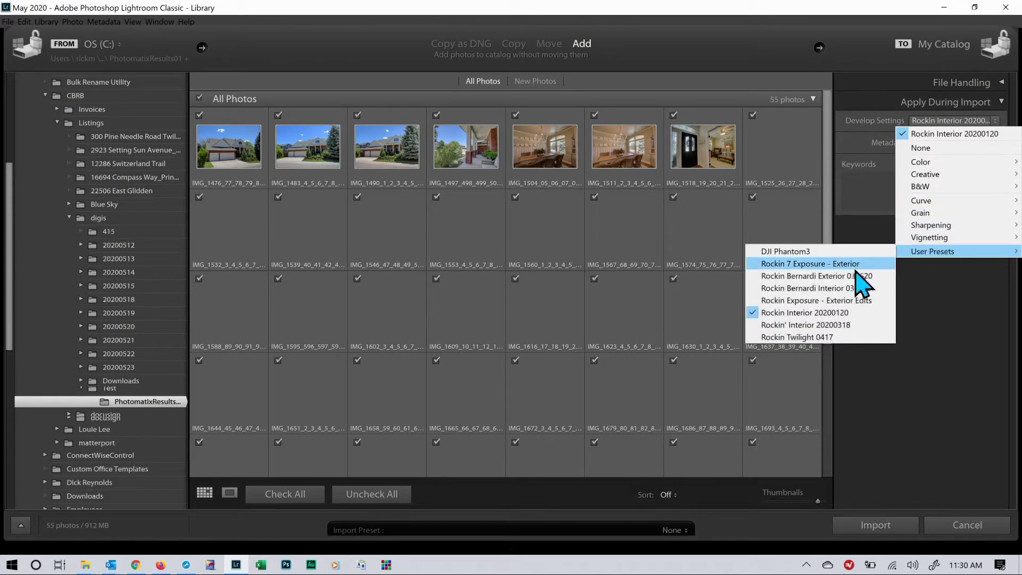
pyautogui.click(808, 265)
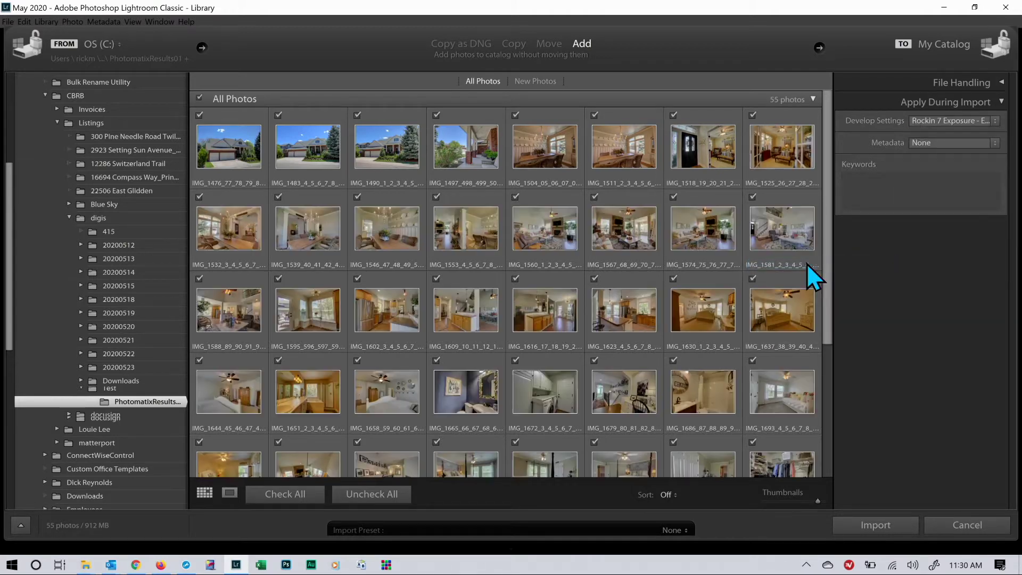
# Exclude all photos from the import, and mark only the first four exterior photos, IMG_1476 through IMG_1497.
pyautogui.click(366, 493)
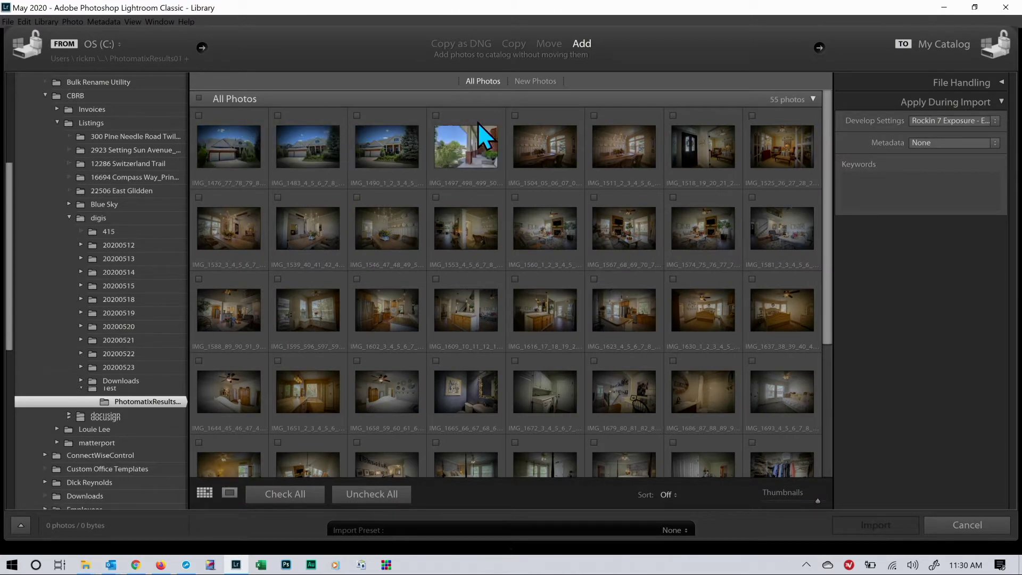
pyautogui.click(239, 119)
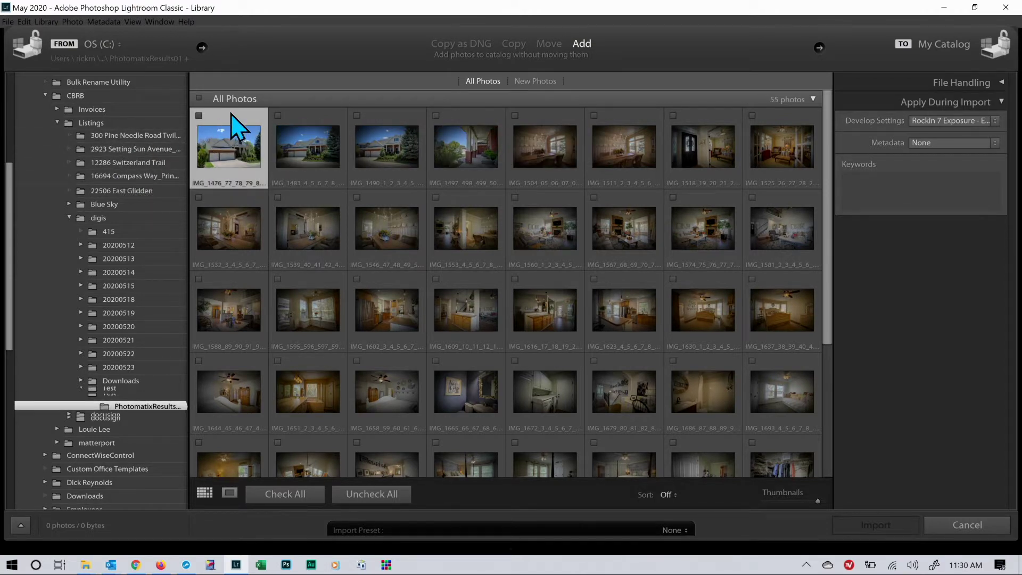
pyautogui.keyDown('shift'); pyautogui.click(459, 112); pyautogui.keyUp('shift')
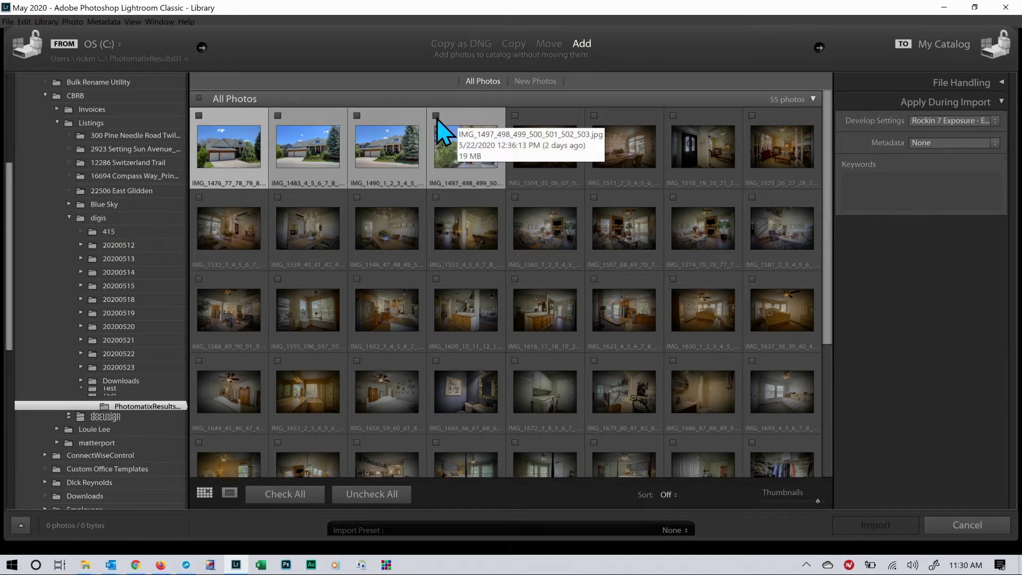
pyautogui.click(436, 116)
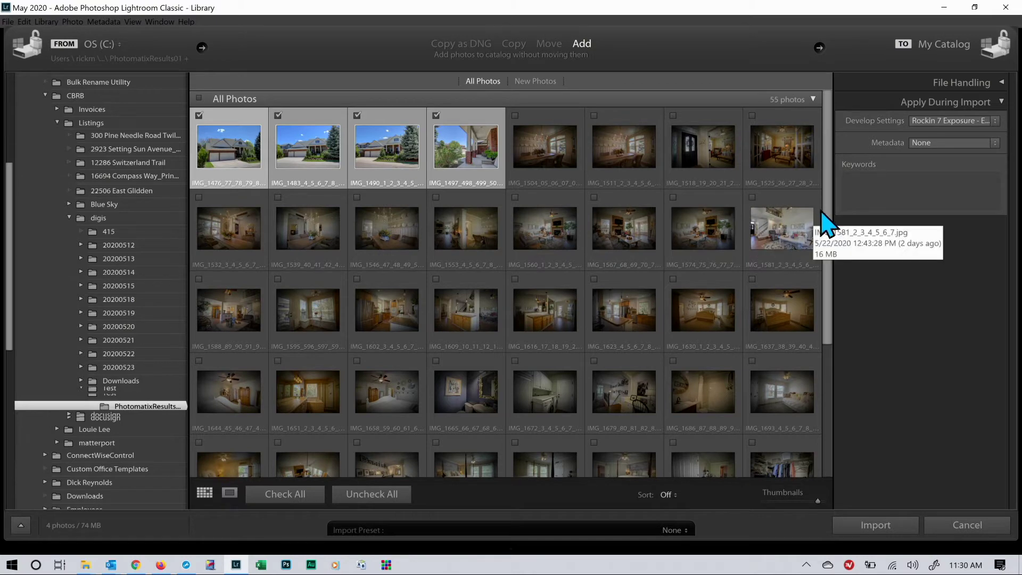
# Mark seven interior photos for import: IMG_1595, IMG_1665, IMG_1693, IMG_1700, IMG_1749, IMG_1777 and IMG_1791.
pyautogui.scroll(-2, 819, 250)
pyautogui.scroll(-1, 819, 298)
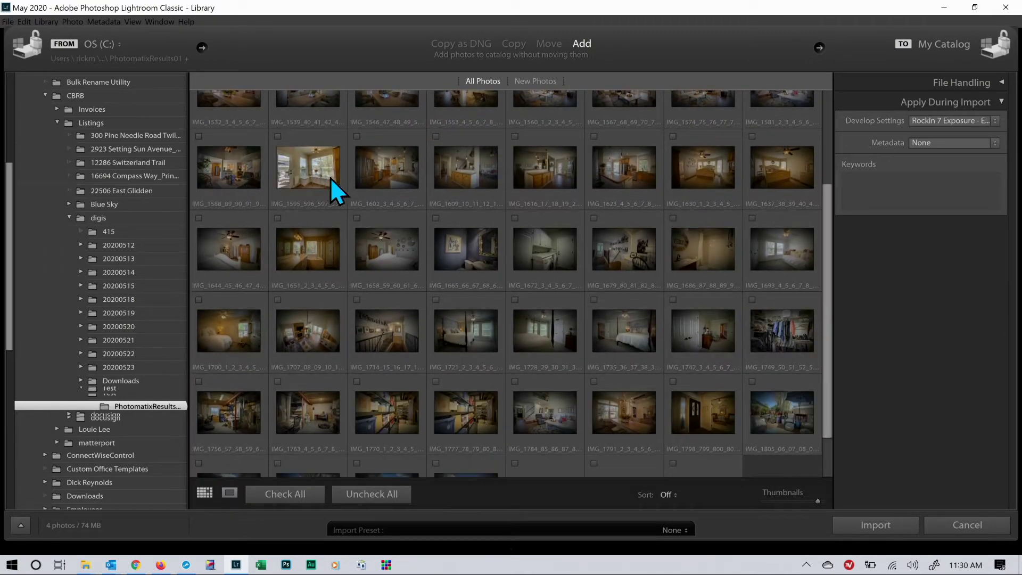
pyautogui.click(279, 135)
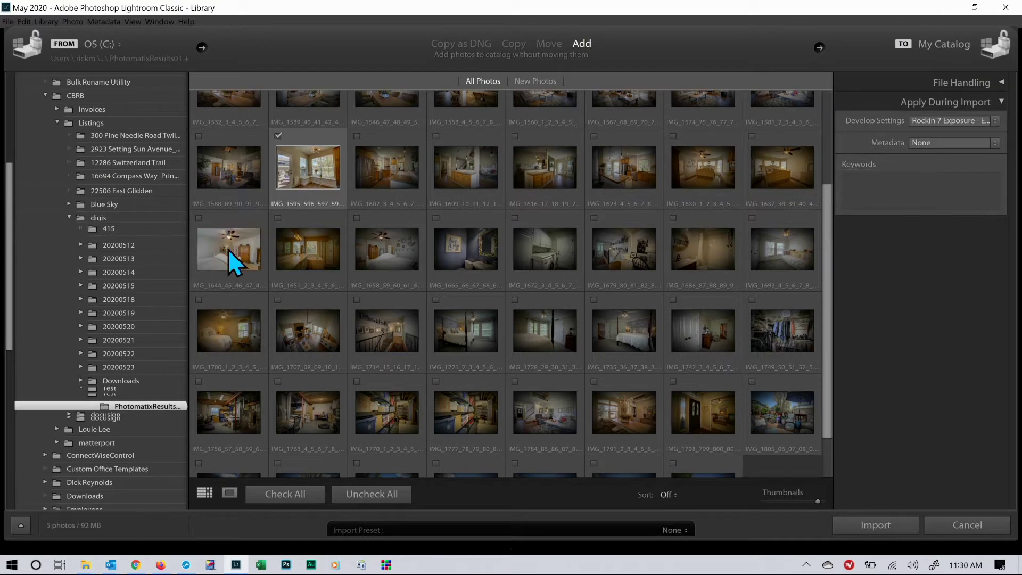
pyautogui.click(437, 218)
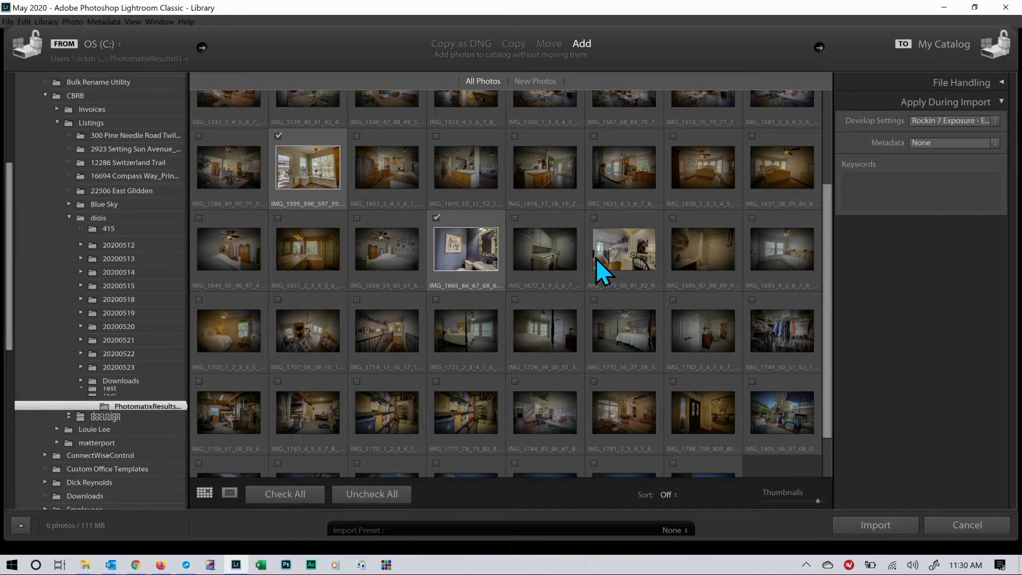
pyautogui.click(752, 218)
pyautogui.click(199, 300)
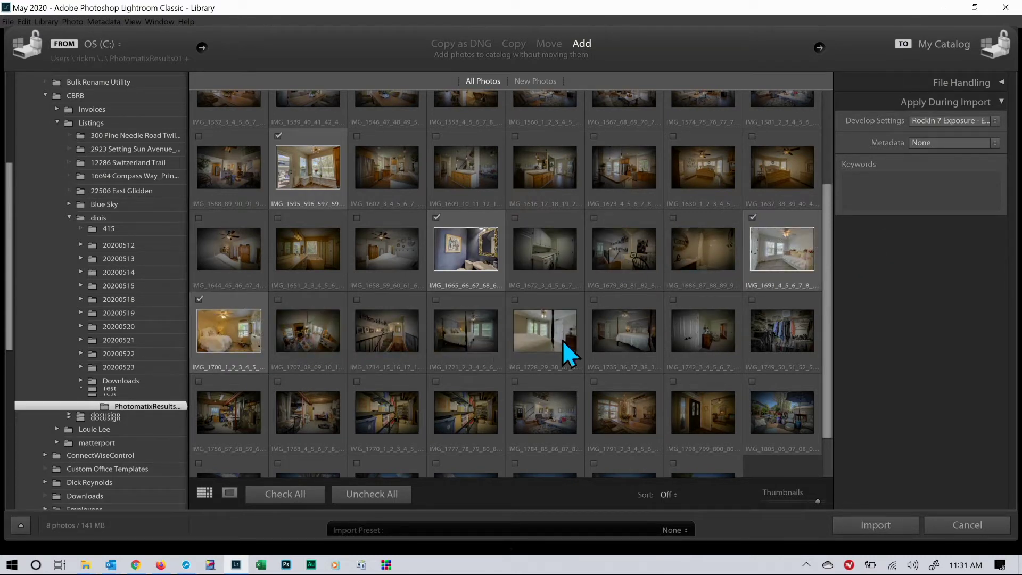
pyautogui.click(752, 300)
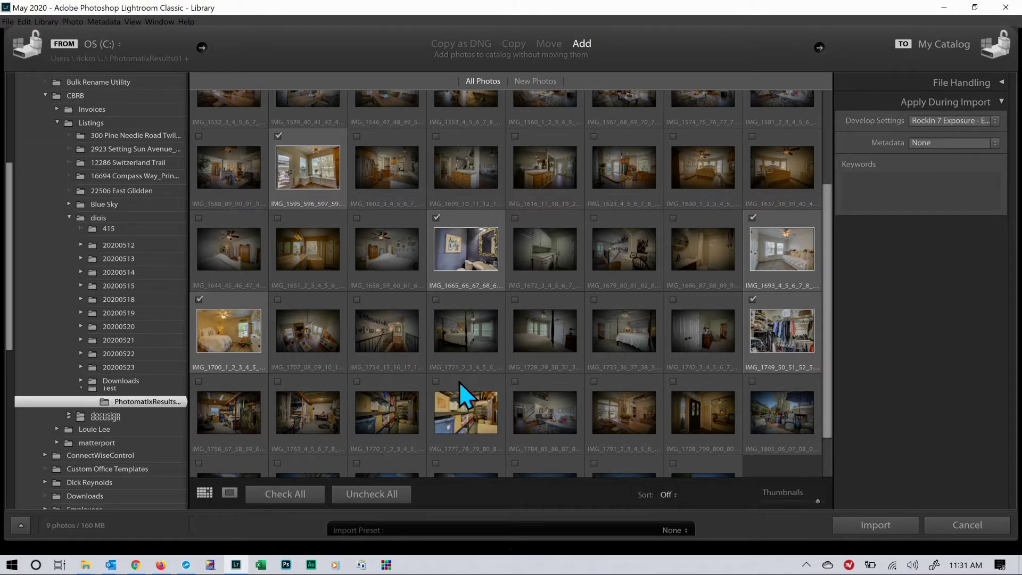
pyautogui.click(436, 381)
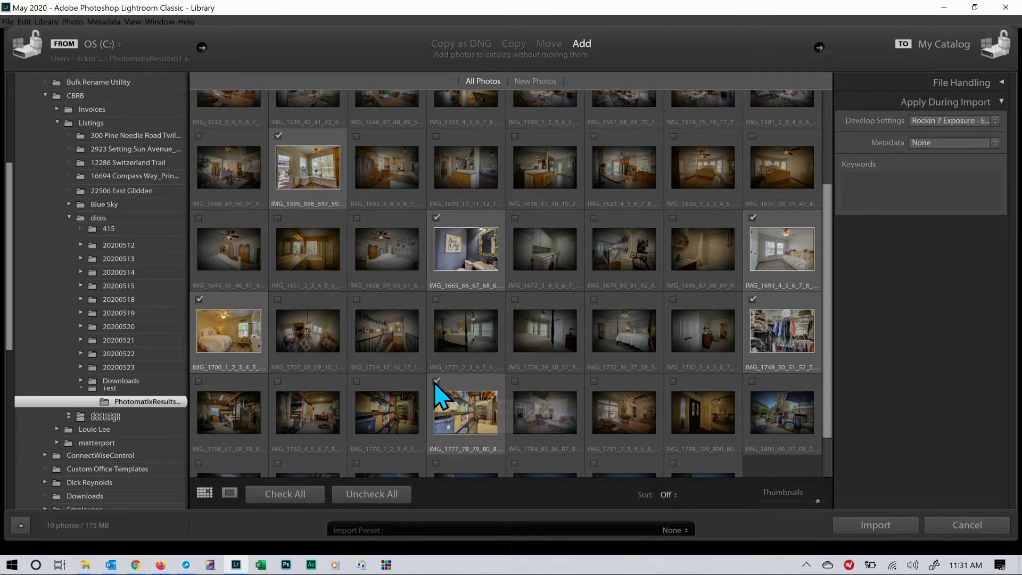
pyautogui.click(594, 381)
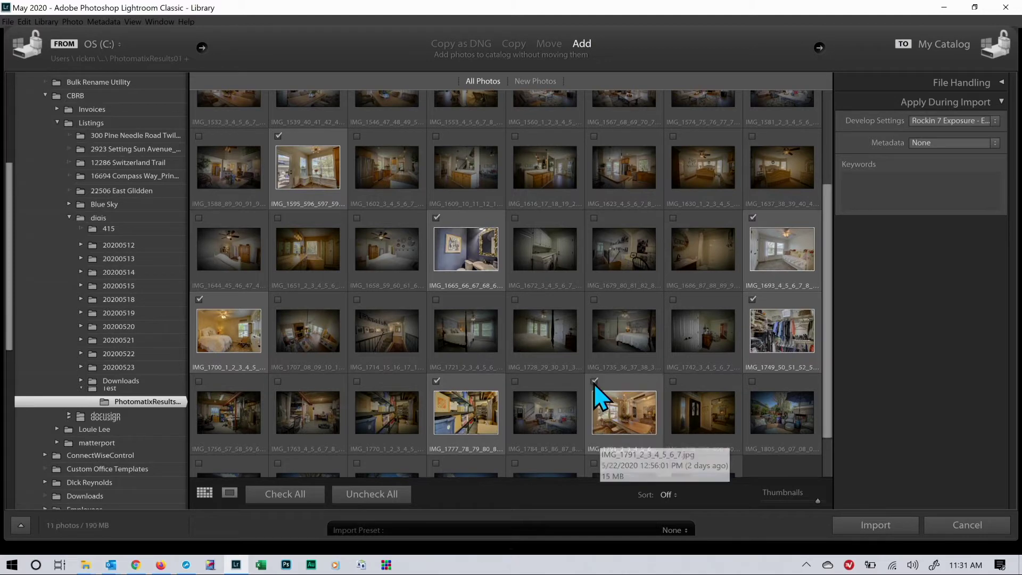
# Mark the last eight backyard photos, IMG_1805 through IMG_1854, and import all marked photos.
pyautogui.moveTo(828, 319); pyautogui.dragTo(824, 384)
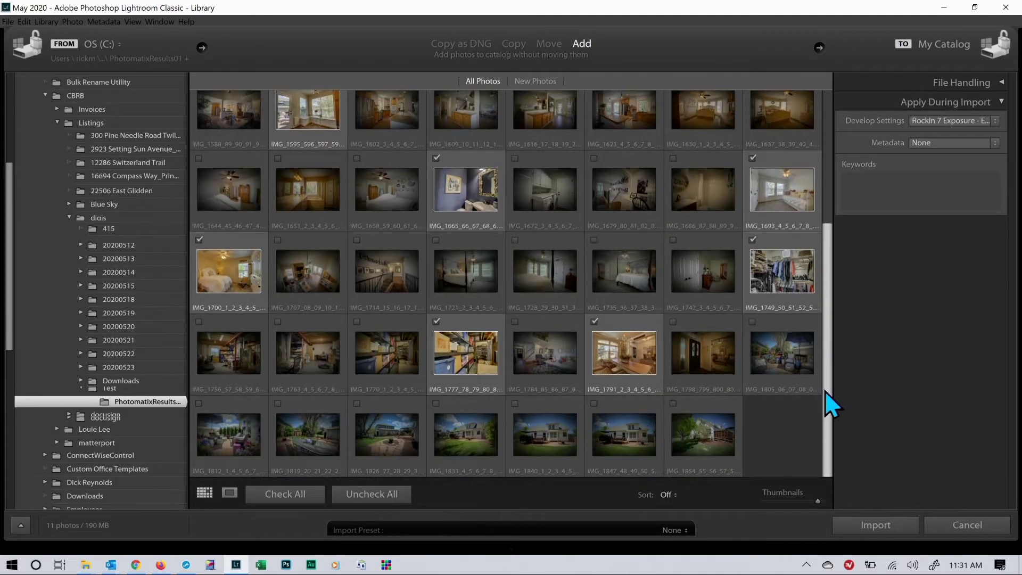
pyautogui.click(775, 318)
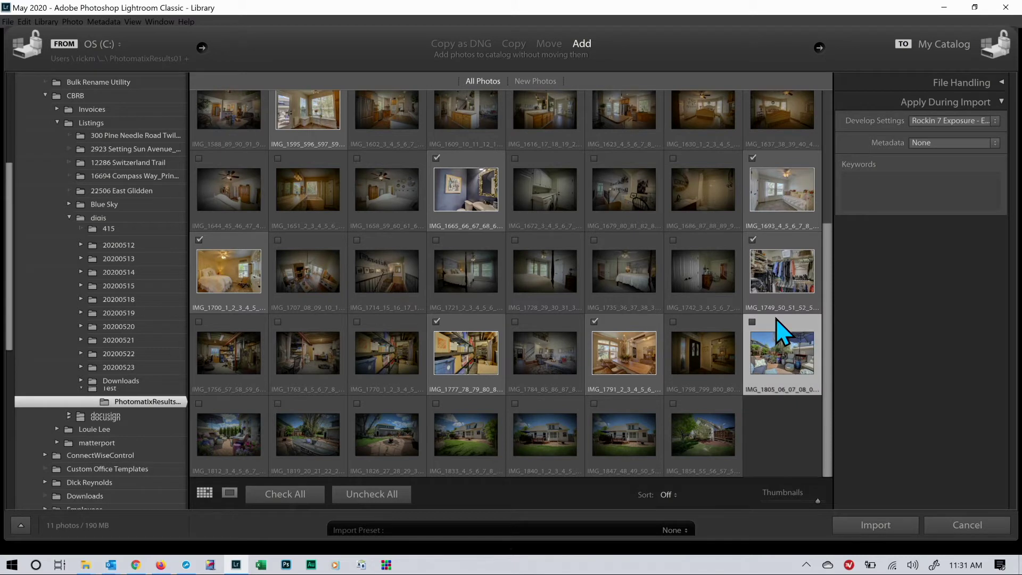
pyautogui.keyDown('shift'); pyautogui.click(697, 401); pyautogui.keyUp('shift')
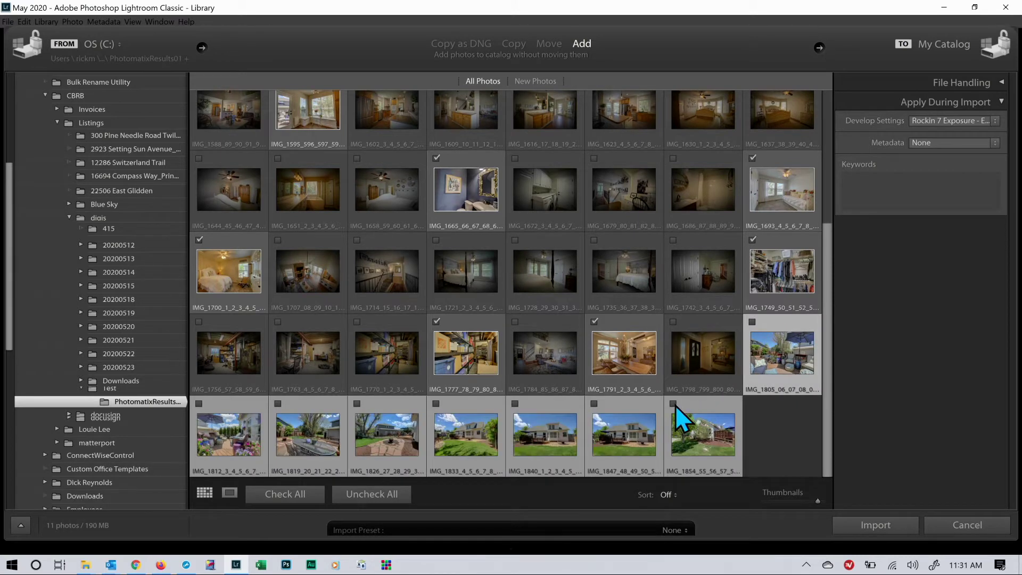
pyautogui.click(674, 404)
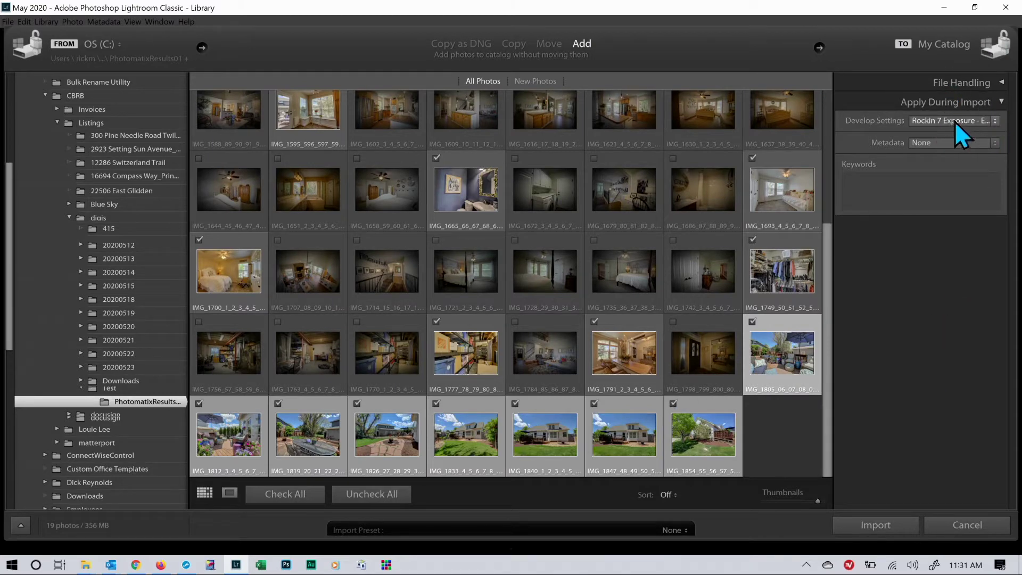
pyautogui.click(876, 518)
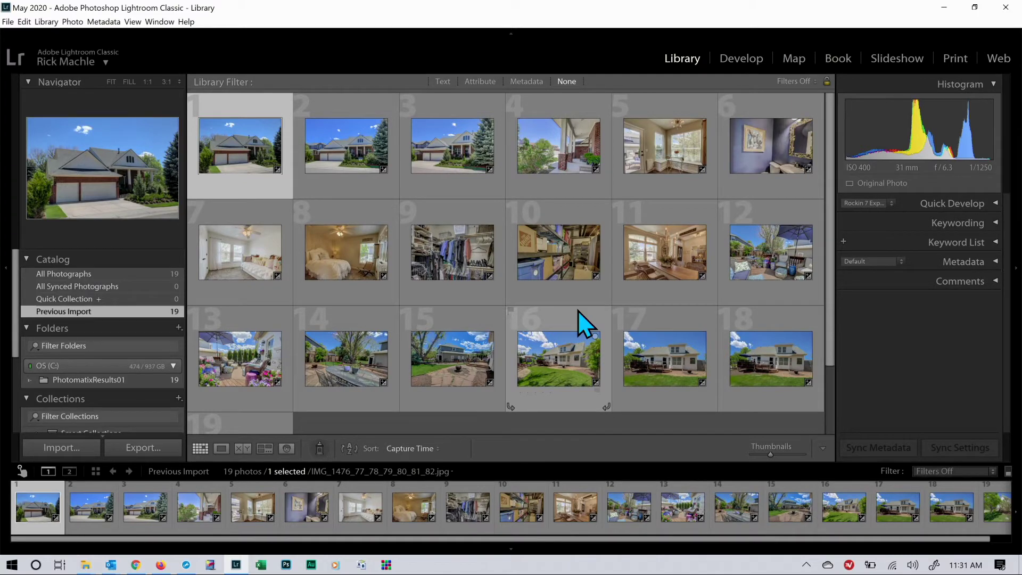
# Open the first house photo, IMG_1476, in the Develop module and apply the Level Upright correction.
pyautogui.click(744, 62)
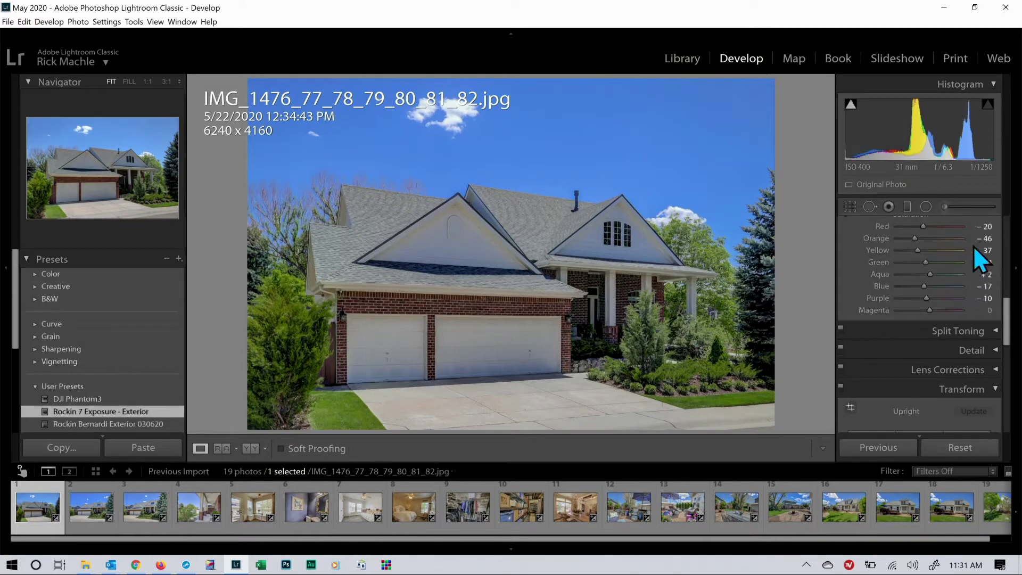
pyautogui.moveTo(1011, 322); pyautogui.dragTo(1010, 347)
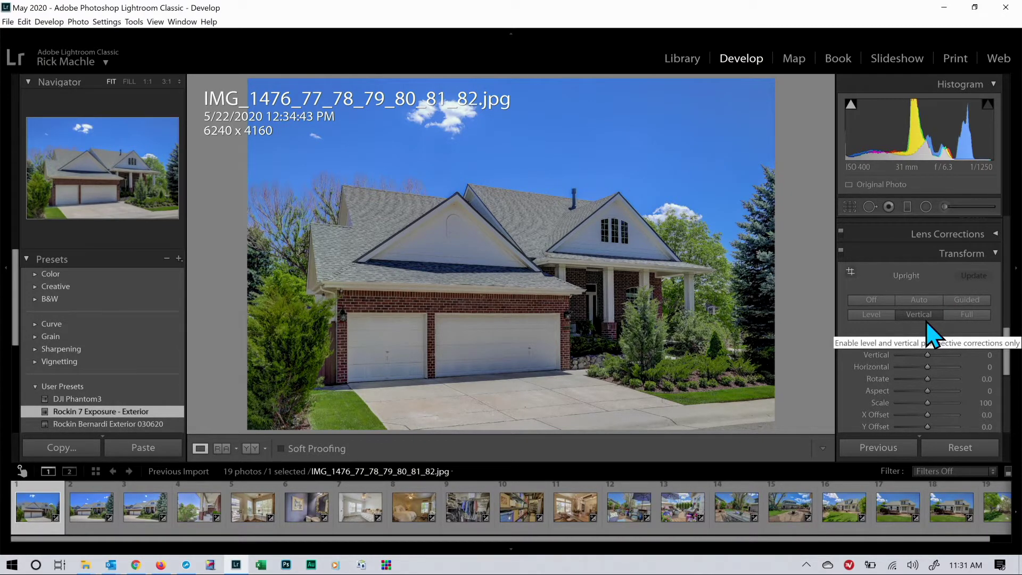
pyautogui.click(872, 318)
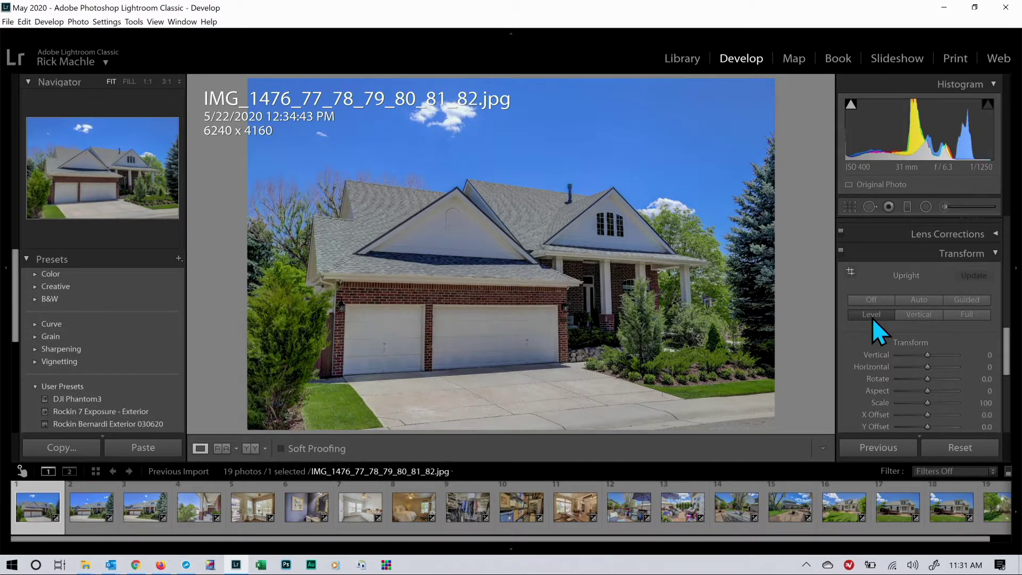
# Apply the Level Upright correction to house photos IMG_1483 and IMG_1490, comparing it with Vertical on IMG_1490.
pyautogui.press('Right')
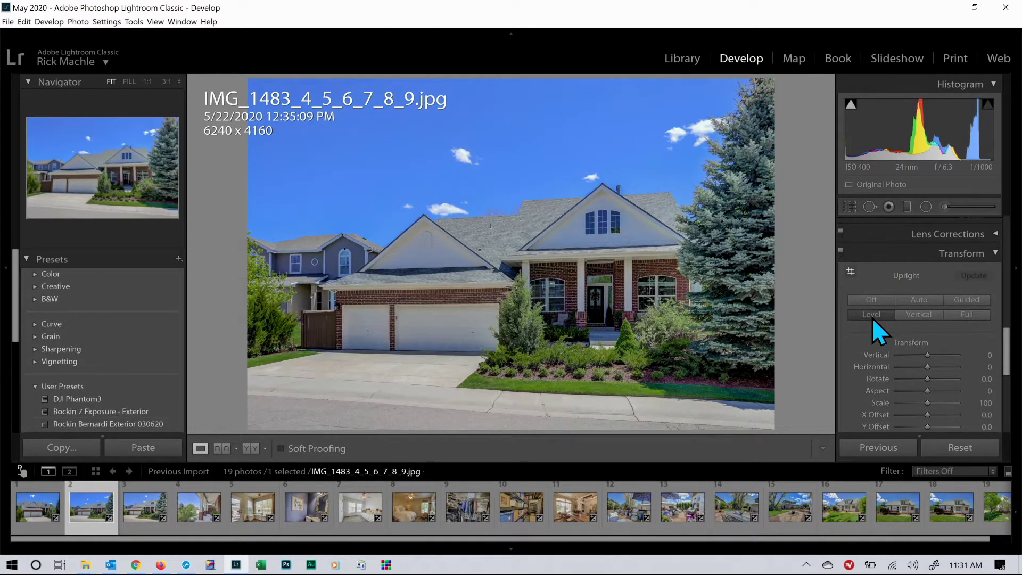
pyautogui.press('Right')
pyautogui.click(872, 318)
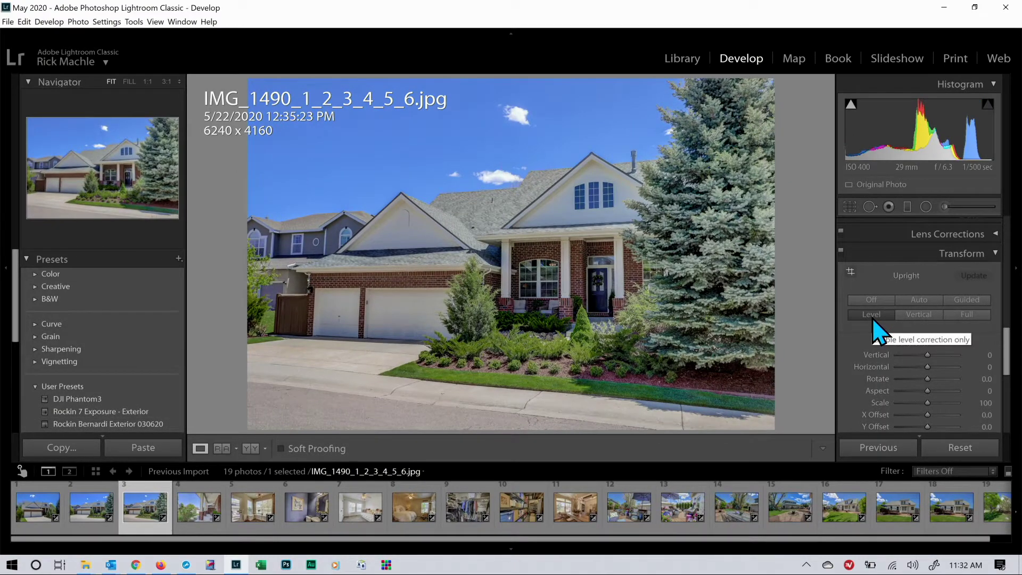
pyautogui.click(919, 314)
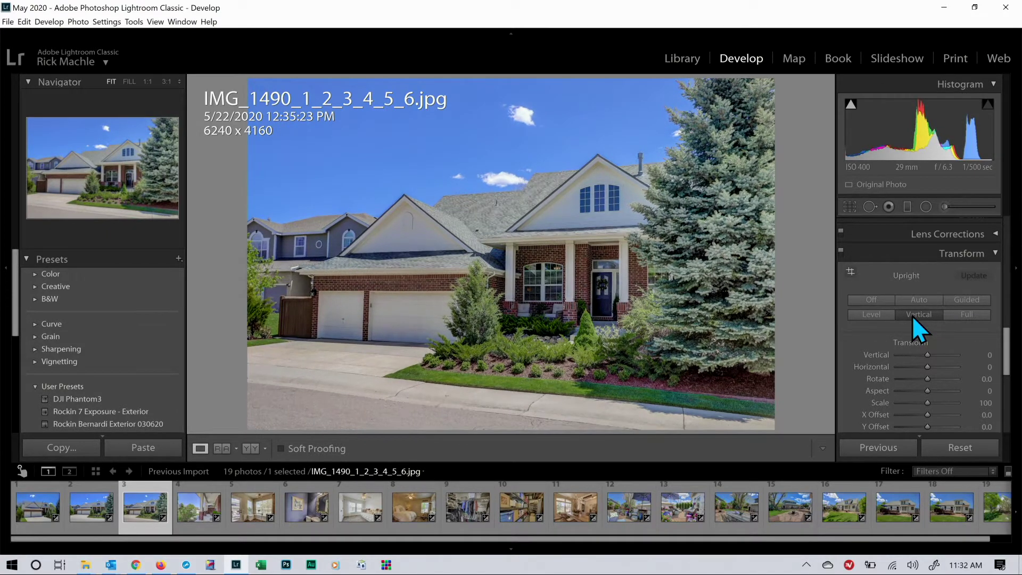
pyautogui.click(871, 315)
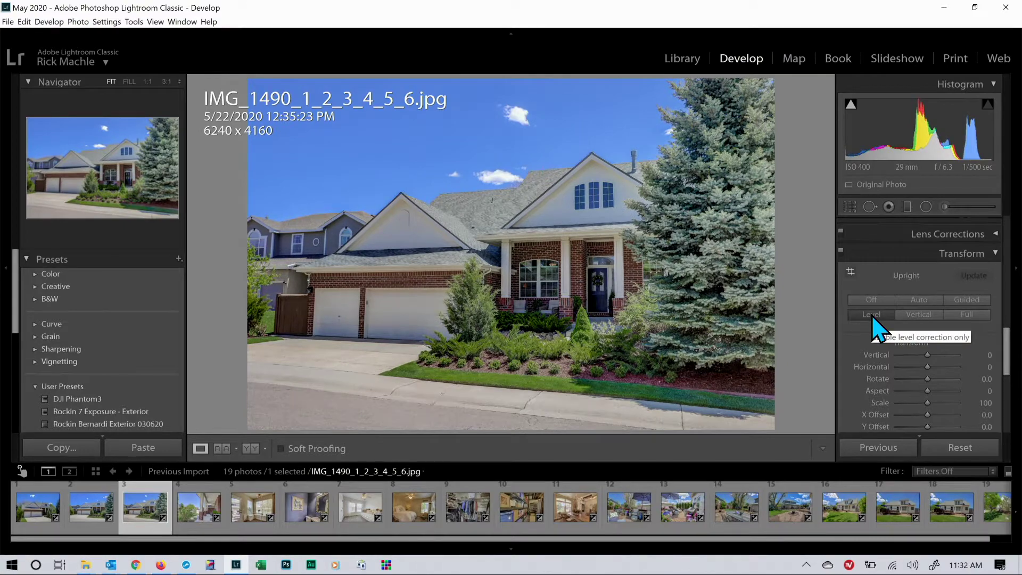
# Return to the first house photo, IMG_1476, apply Auto tone and set its exposure to +0.61.
pyautogui.click(197, 508)
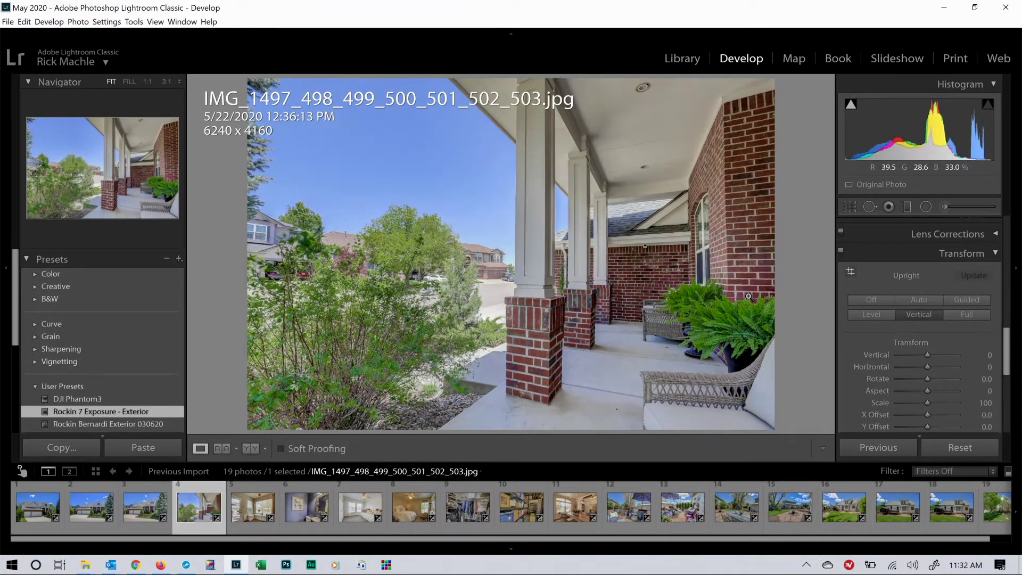
pyautogui.click(43, 520)
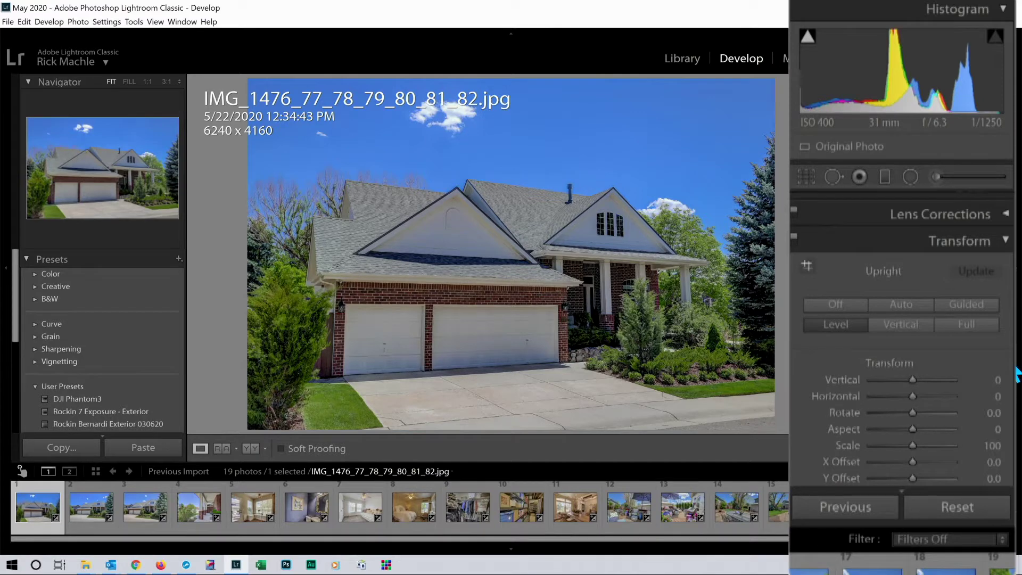
pyautogui.scroll(10, 1014, 372)
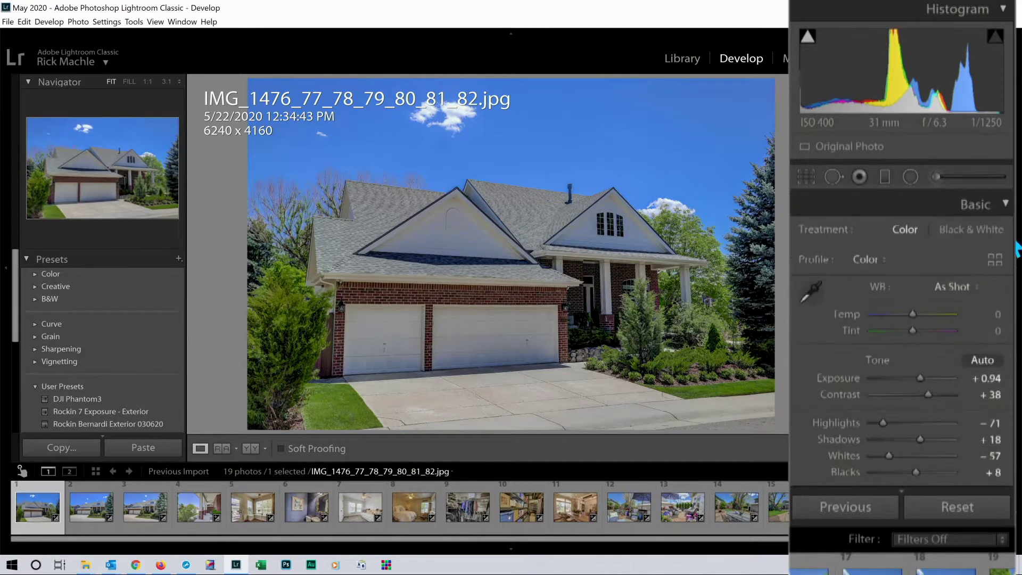
pyautogui.click(982, 361)
pyautogui.click(981, 360)
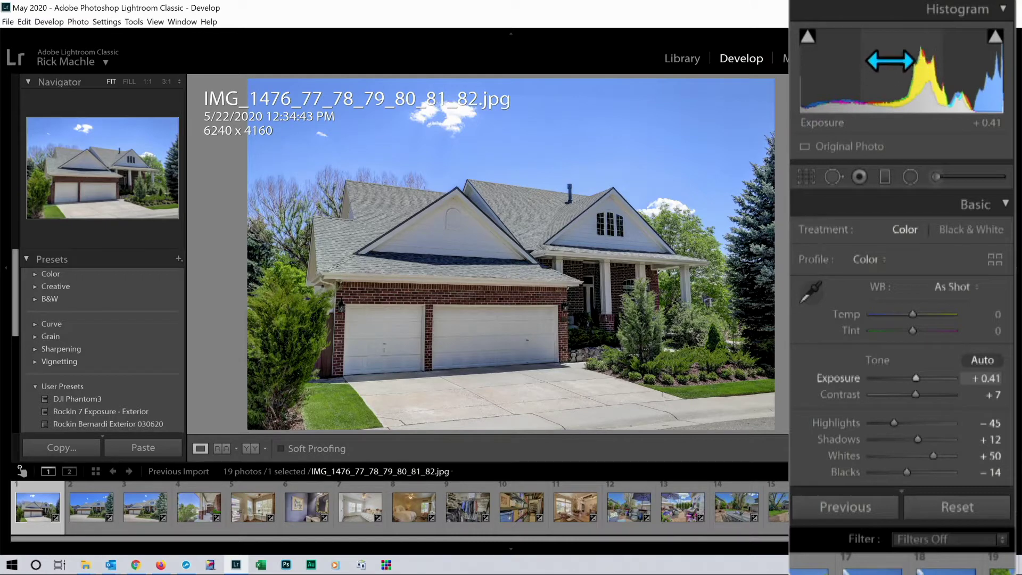
pyautogui.moveTo(916, 68); pyautogui.dragTo(923, 69)
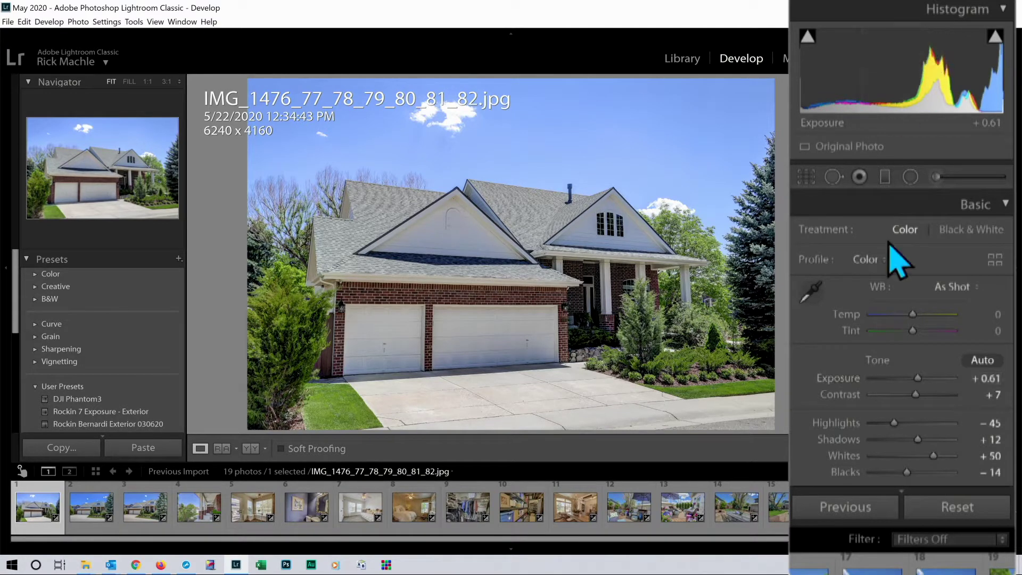
# Apply Auto tone to house photos IMG_1483 and IMG_1490, with exposure at +1.15 and +0.98 respectively.
pyautogui.click(91, 527)
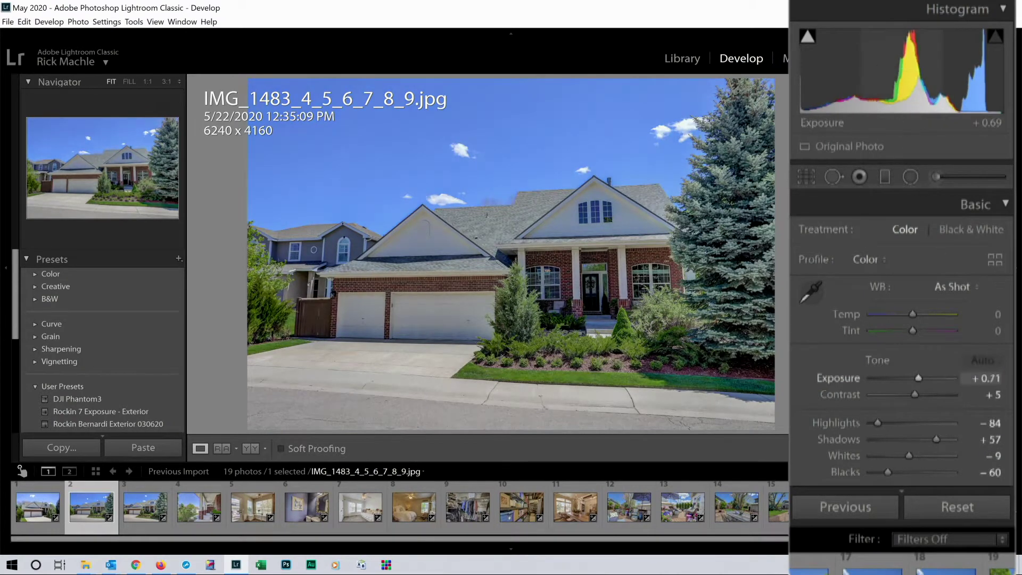
pyautogui.moveTo(918, 378); pyautogui.dragTo(922, 378)
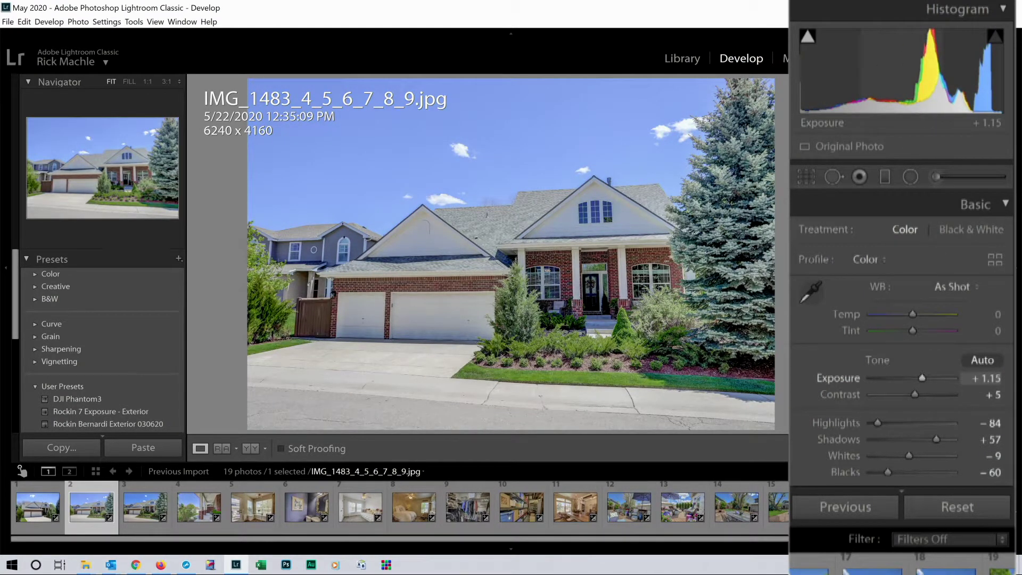
pyautogui.click(151, 530)
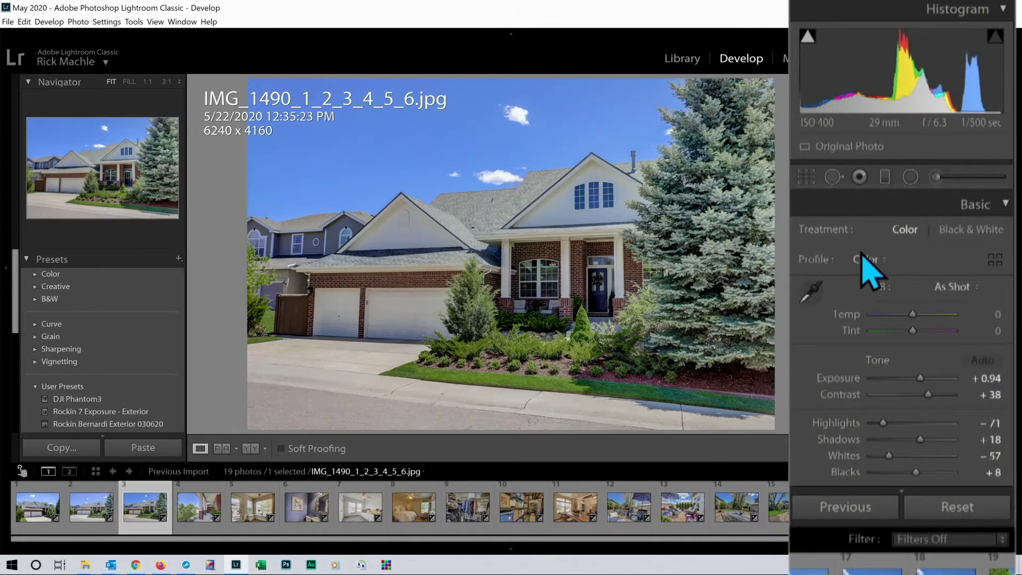
pyautogui.click(983, 361)
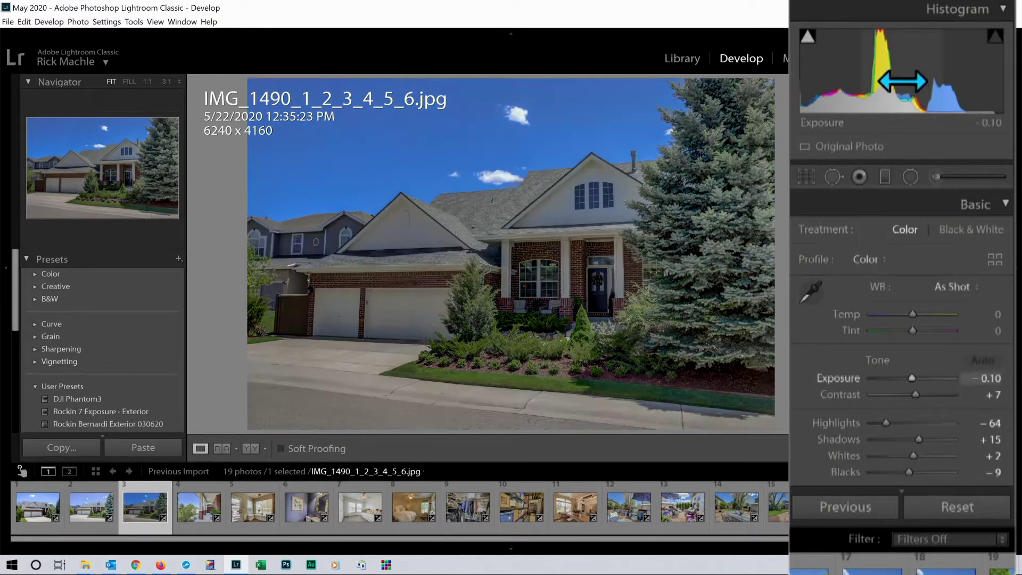
pyautogui.moveTo(903, 81); pyautogui.dragTo(934, 81)
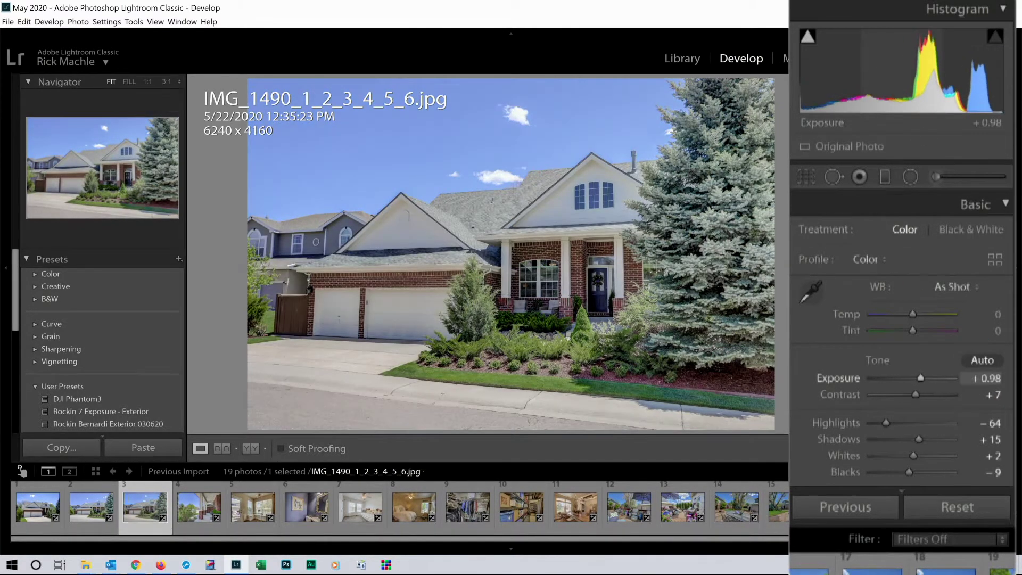
# Apply Auto tone to the front porch photo, IMG_1497, and set its exposure to +0.37.
pyautogui.click(222, 520)
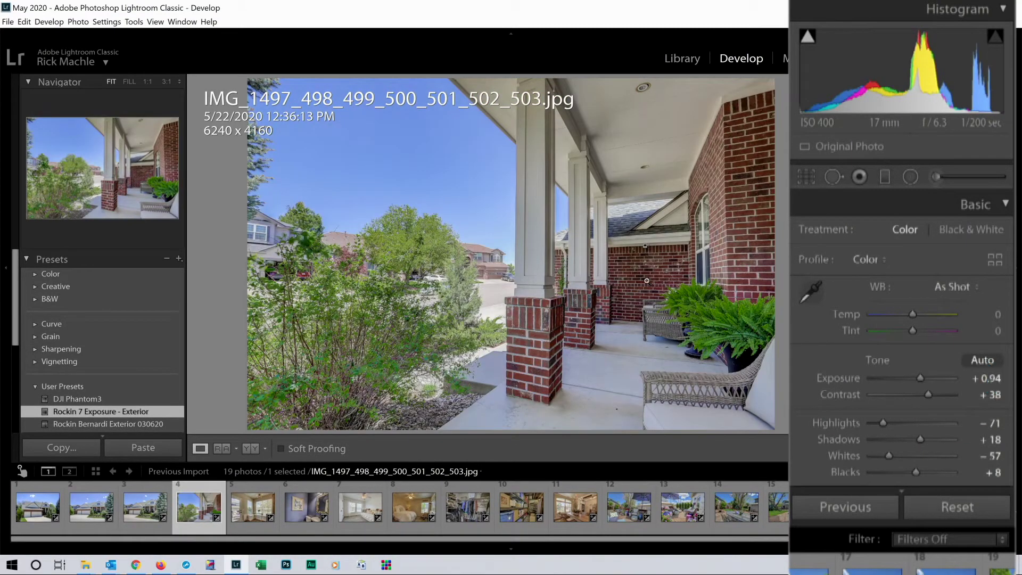
pyautogui.click(983, 360)
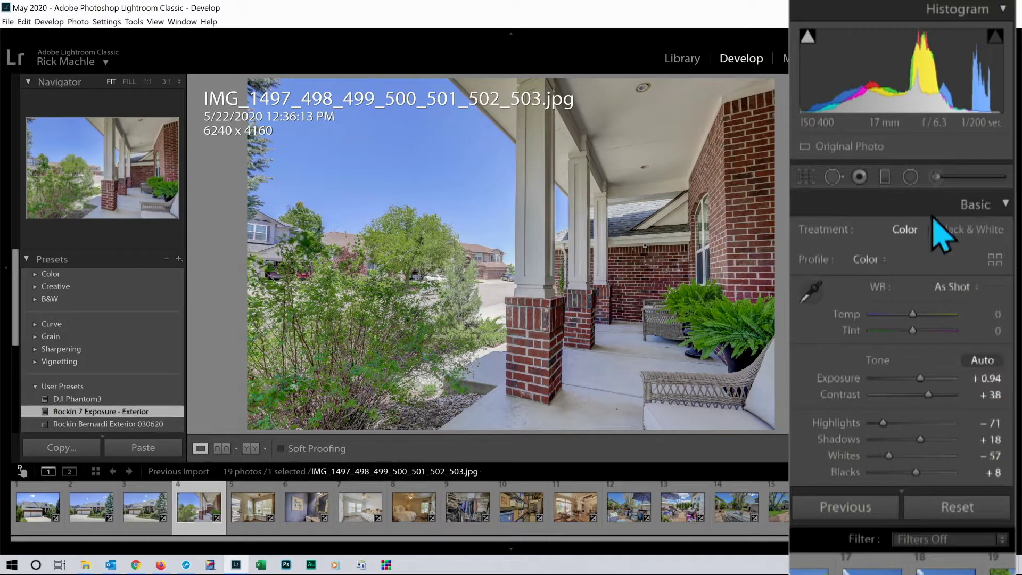
pyautogui.moveTo(901, 62); pyautogui.dragTo(916, 62)
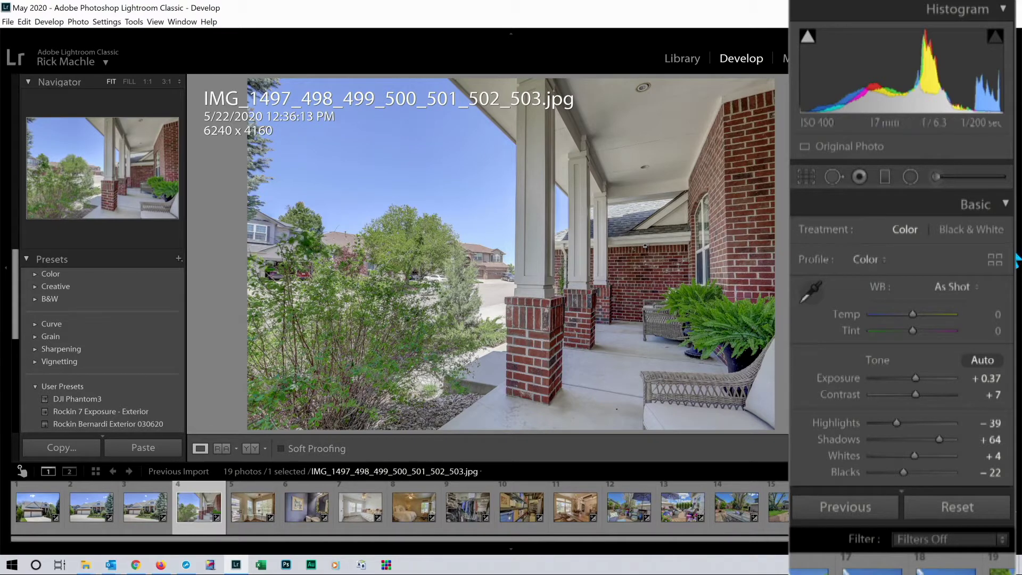
# Compare the Auto and Level Upright corrections on porch photo IMG_1497 and apply Auto.
pyautogui.scroll(-10, 1016, 261)
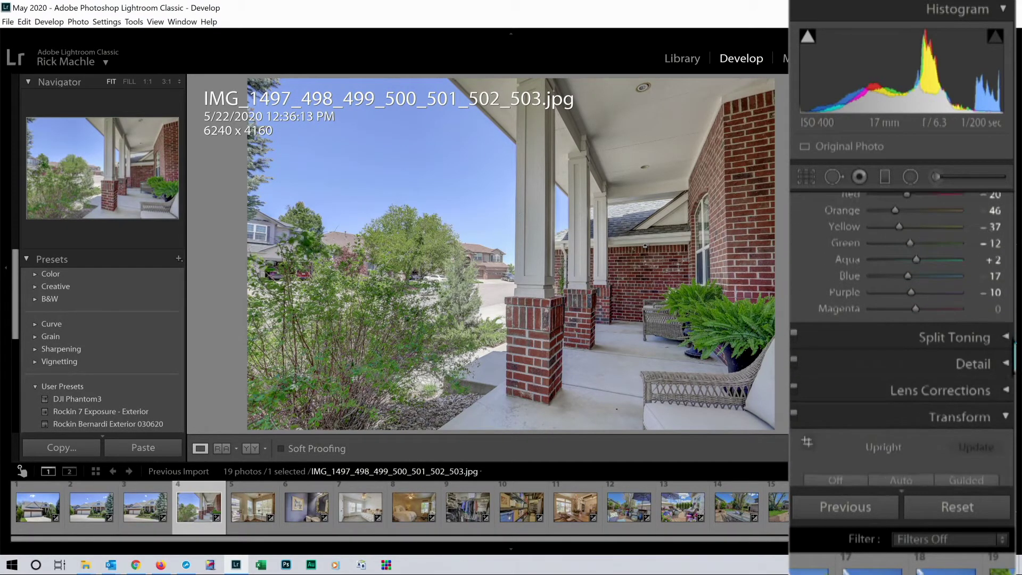
pyautogui.scroll(-2, 945, 342)
pyautogui.click(902, 392)
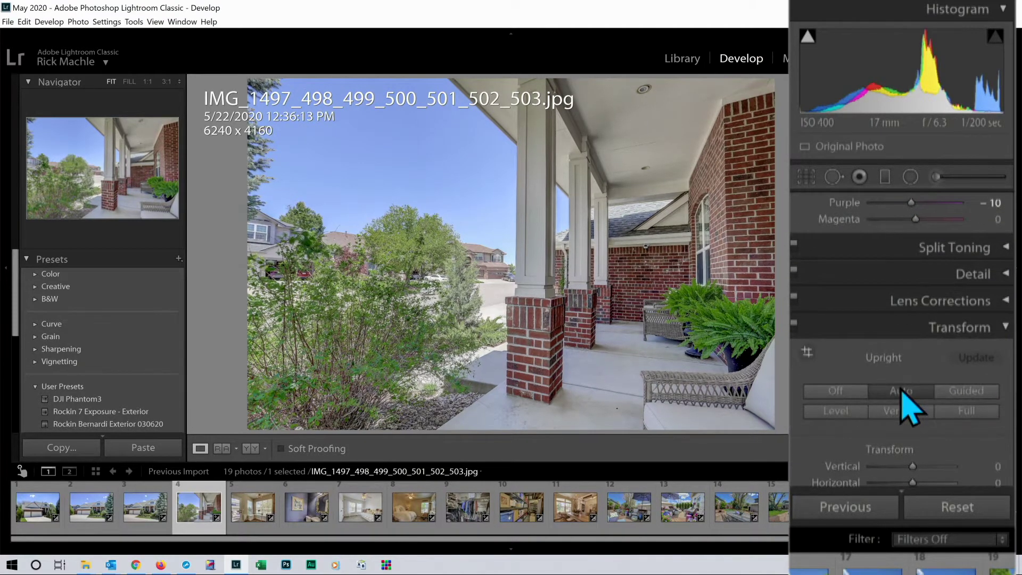
pyautogui.click(834, 413)
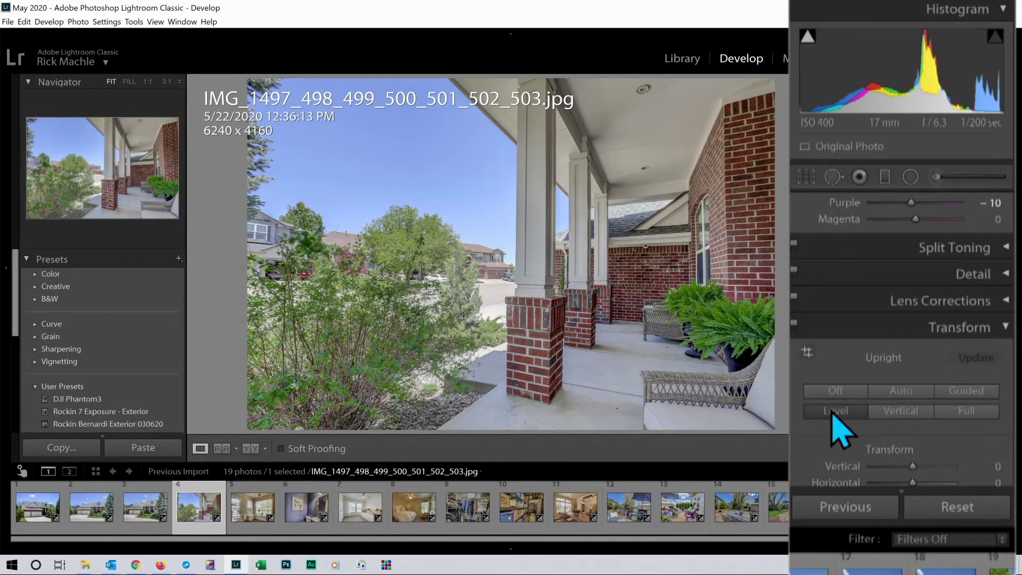
pyautogui.click(902, 392)
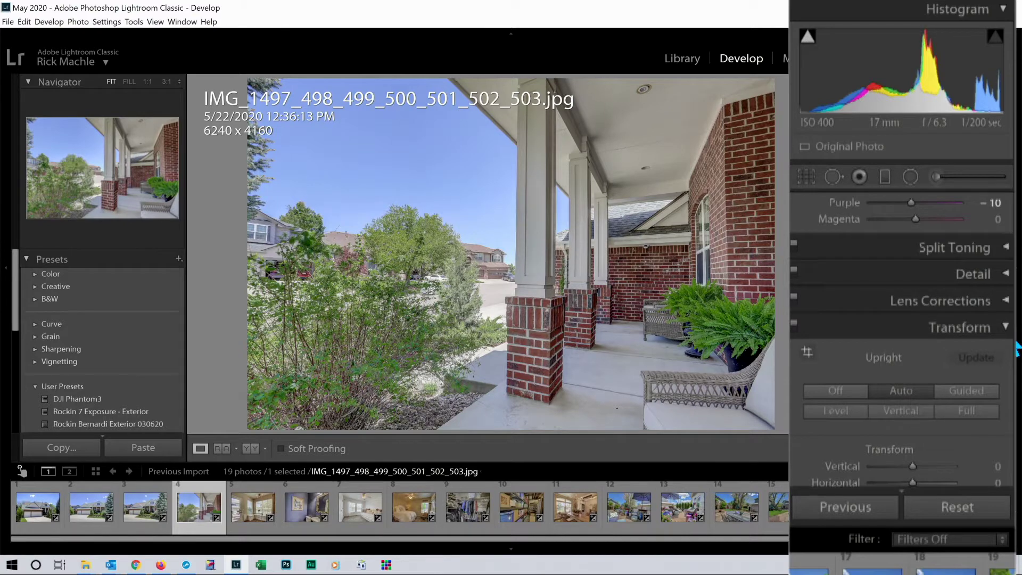
# Turn on Constrain Crop for porch photo IMG_1497 and set its Vertical transform to -5.
pyautogui.scroll(-5, 1015, 351)
pyautogui.click(873, 453)
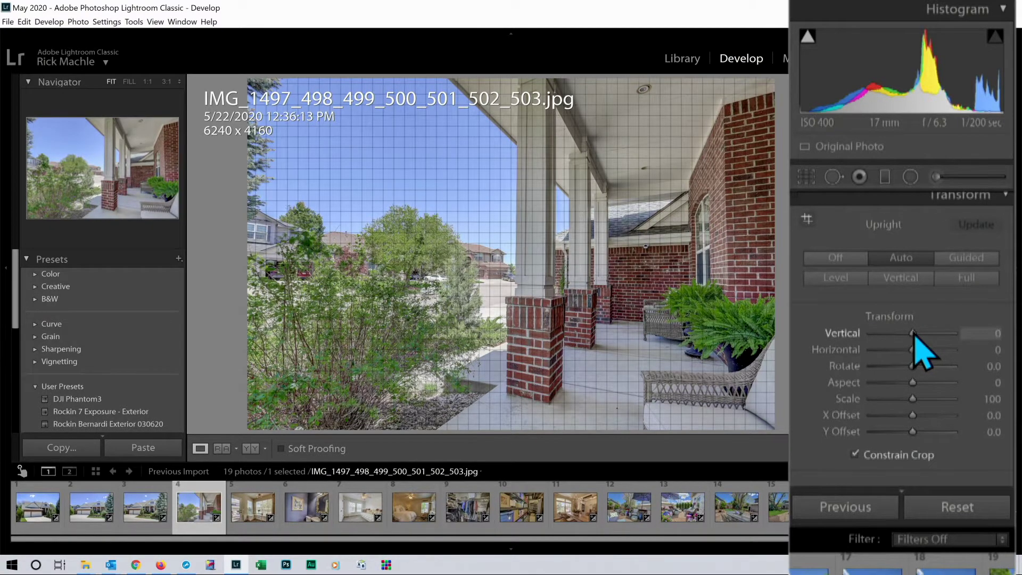
pyautogui.moveTo(914, 331); pyautogui.dragTo(912, 335)
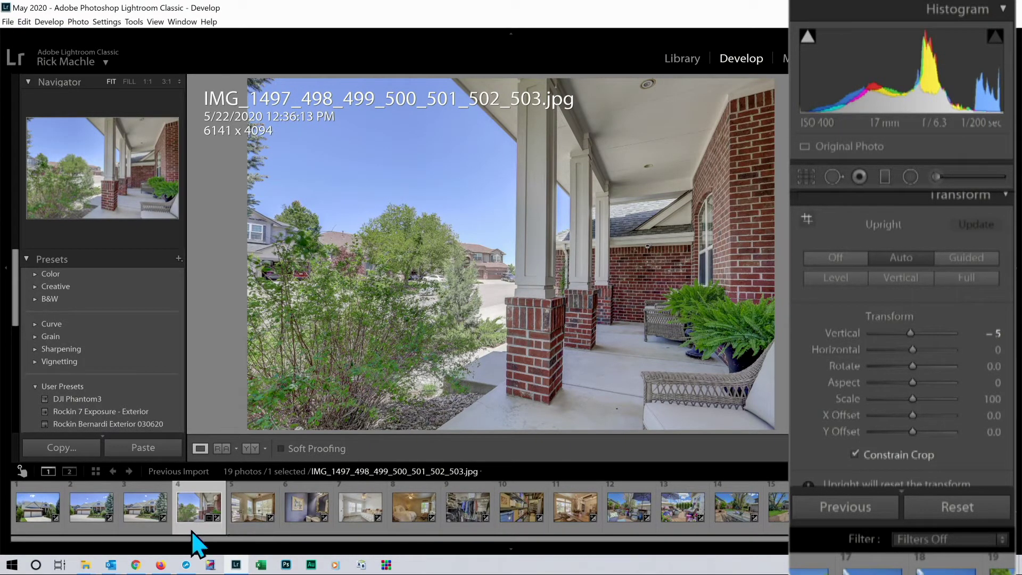
# Open the breakfast nook photo, IMG_1595, and apply Auto tone.
pyautogui.click(250, 532)
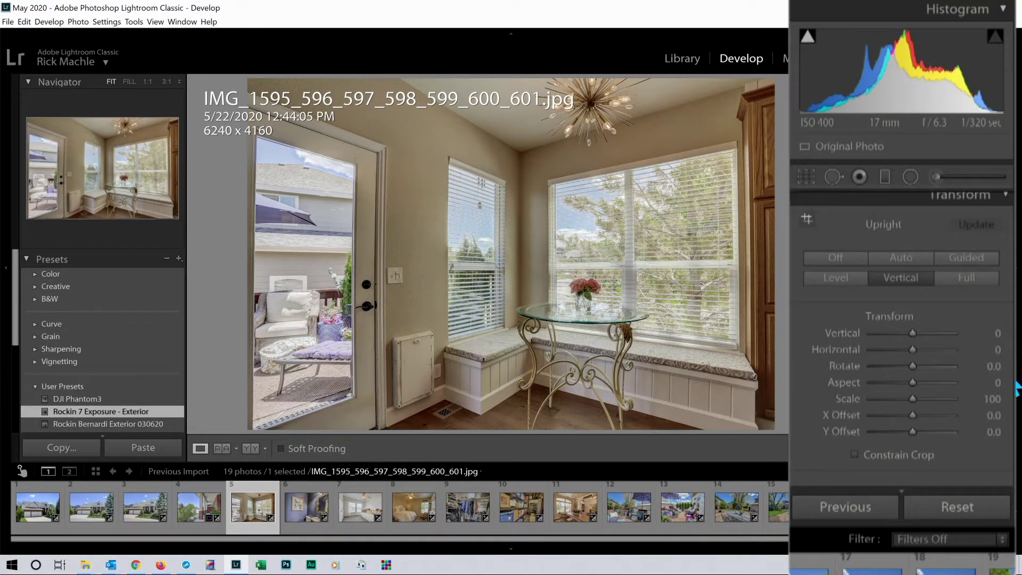
pyautogui.scroll(10, 1014, 385)
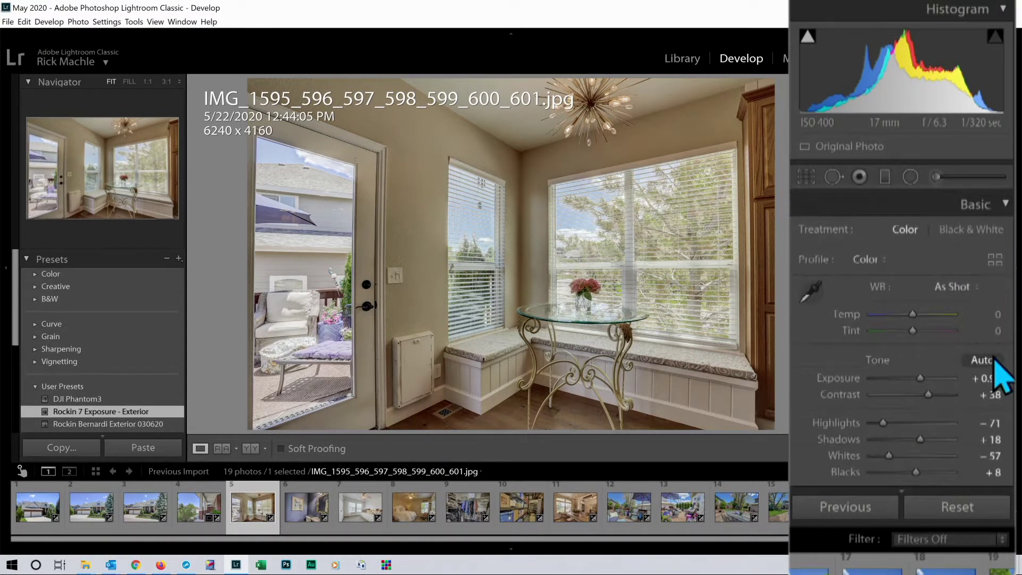
pyautogui.click(982, 360)
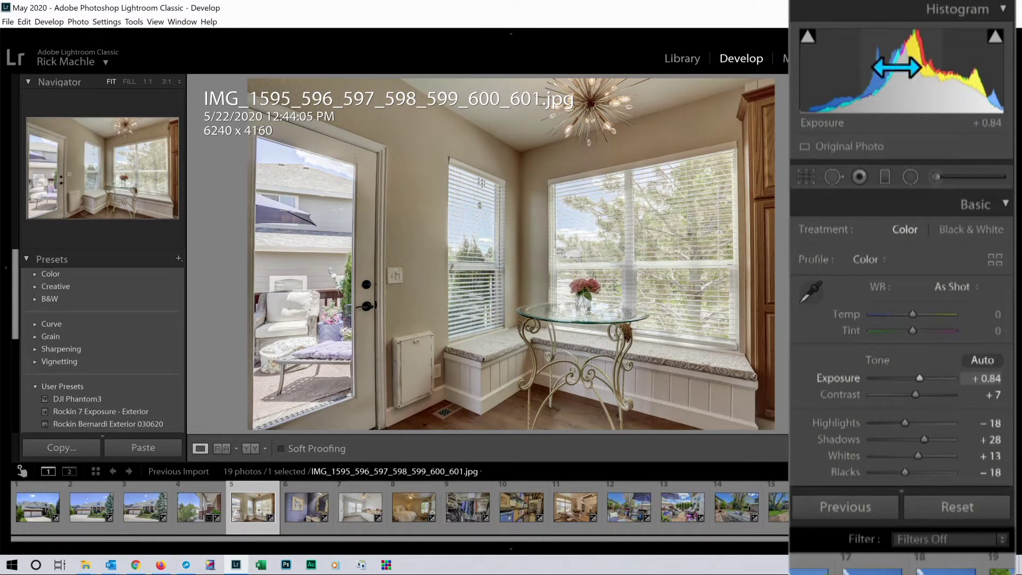
# Draw an inverted radial filter over the large window in IMG_1595 and shift it slightly right to cover the panes.
pyautogui.click(910, 178)
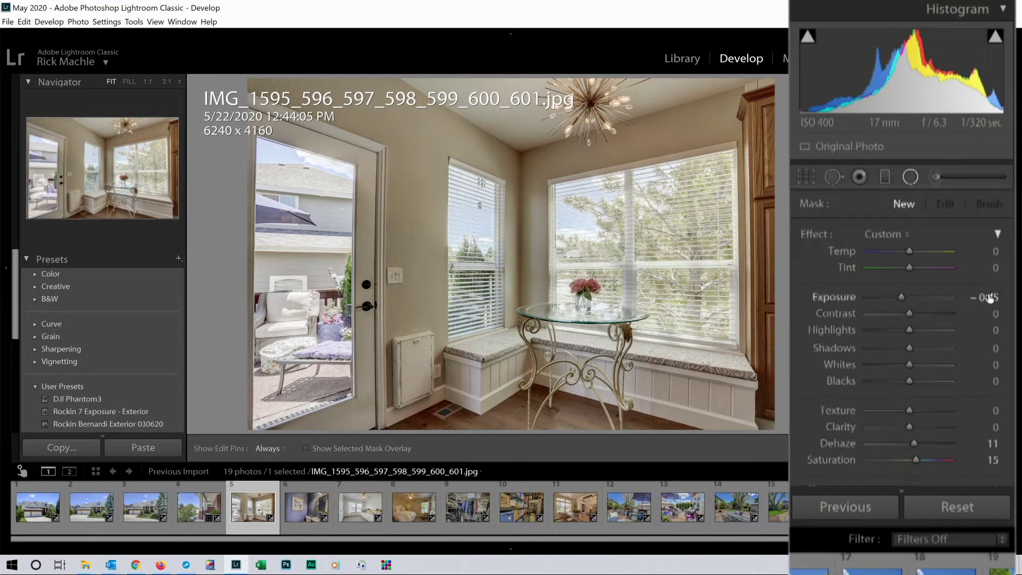
pyautogui.scroll(-5, 1016, 249)
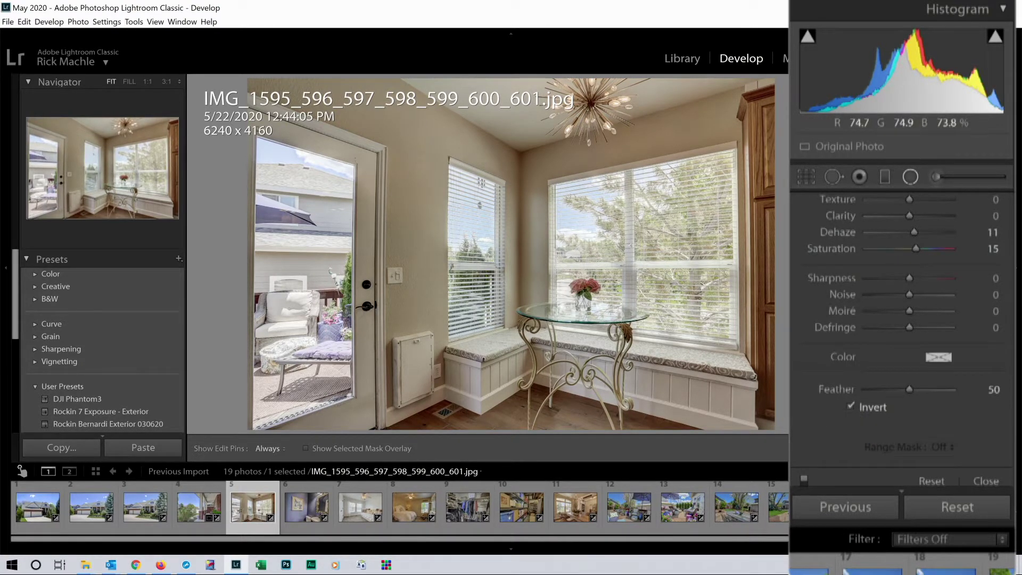
pyautogui.moveTo(635, 246); pyautogui.dragTo(745, 365)
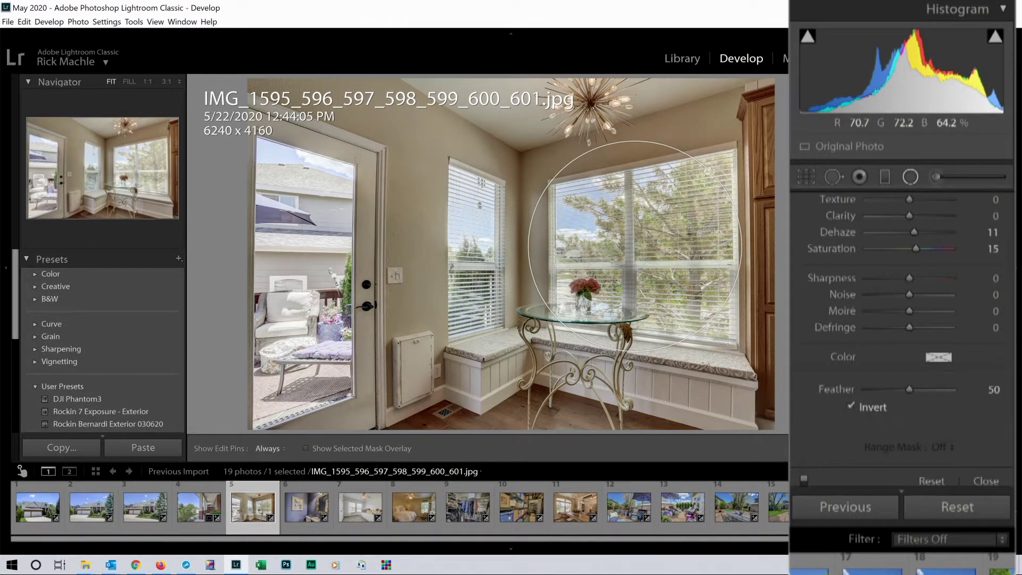
pyautogui.moveTo(675, 304); pyautogui.dragTo(690, 304)
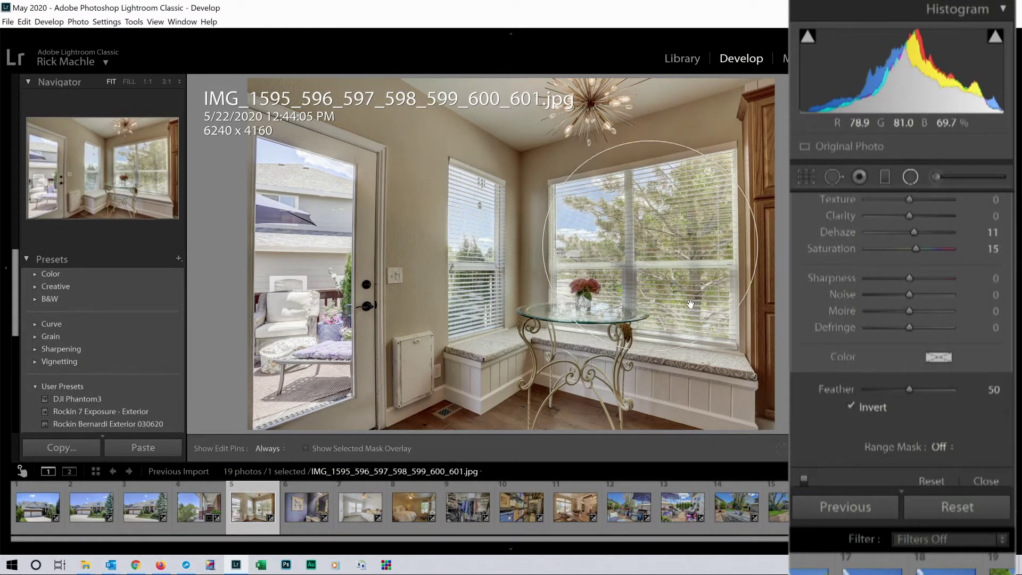
# Add radial filters over the narrow window and the glass door in IMG_1595, and slightly raise the photo's overall exposure.
pyautogui.moveTo(472, 240); pyautogui.dragTo(504, 335)
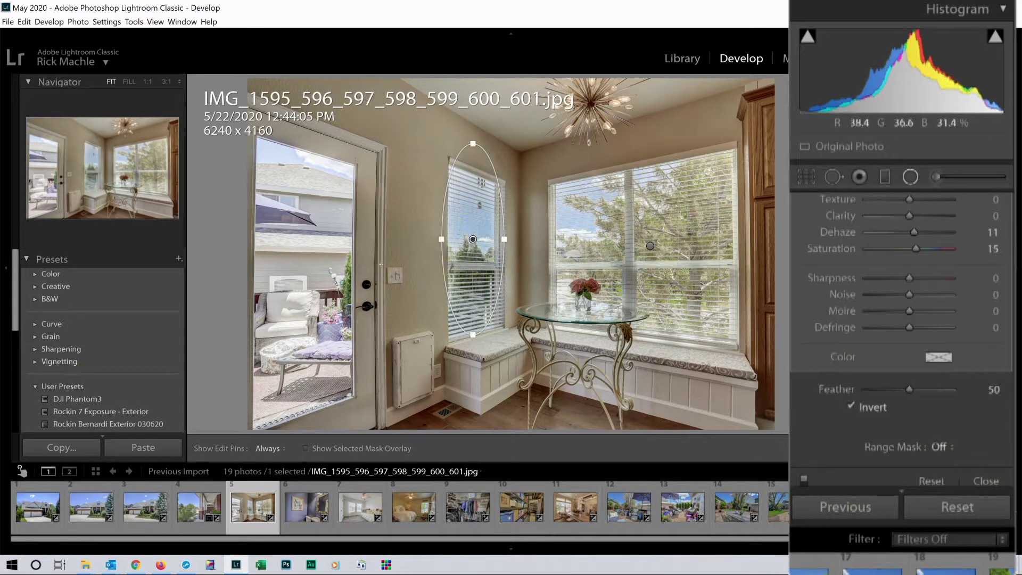
pyautogui.moveTo(301, 282); pyautogui.dragTo(371, 427)
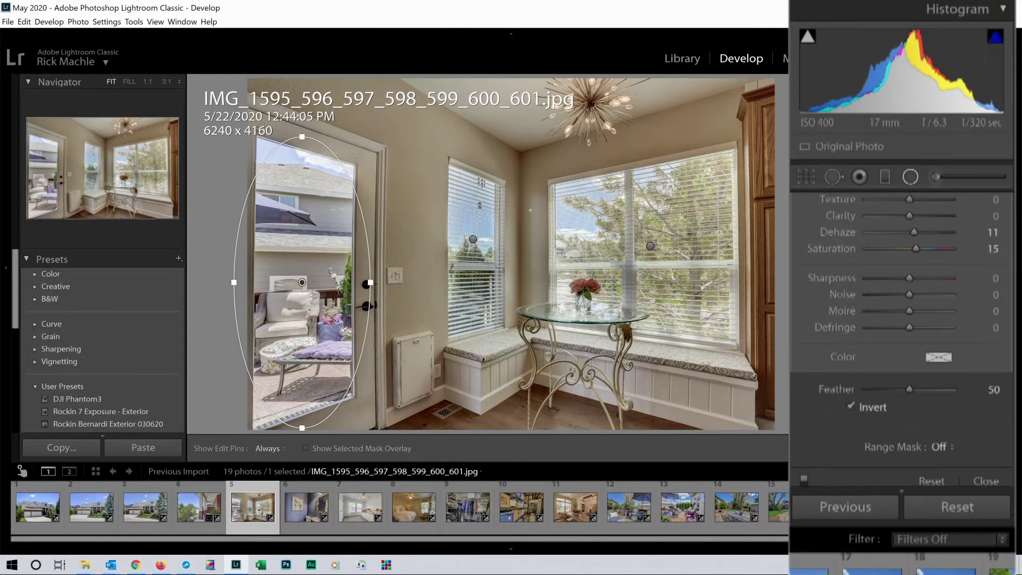
pyautogui.moveTo(901, 70); pyautogui.dragTo(913, 69)
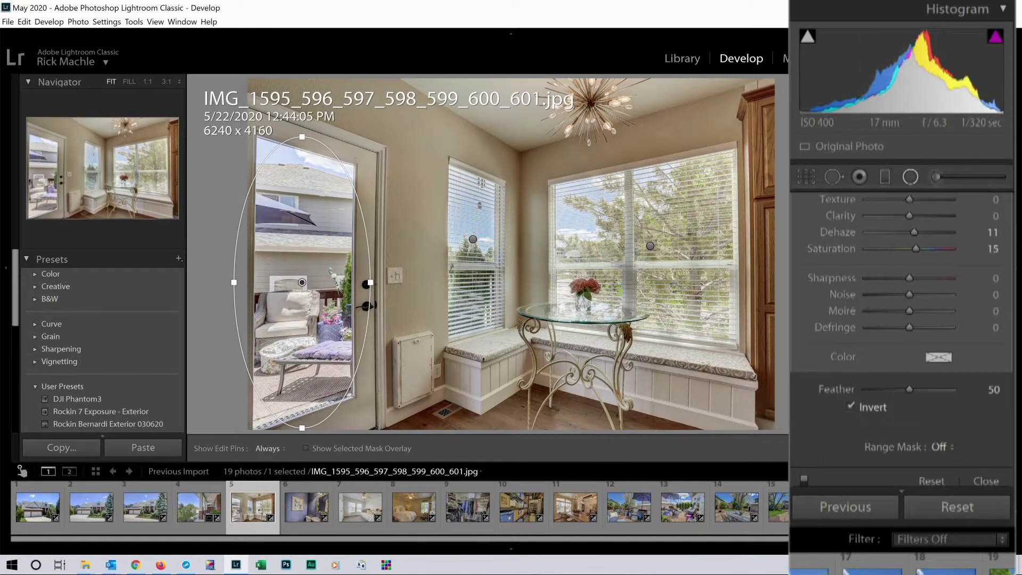
# Open the powder room photo, IMG_1665, apply Auto tone and set its exposure to +0.33.
pyautogui.click(298, 526)
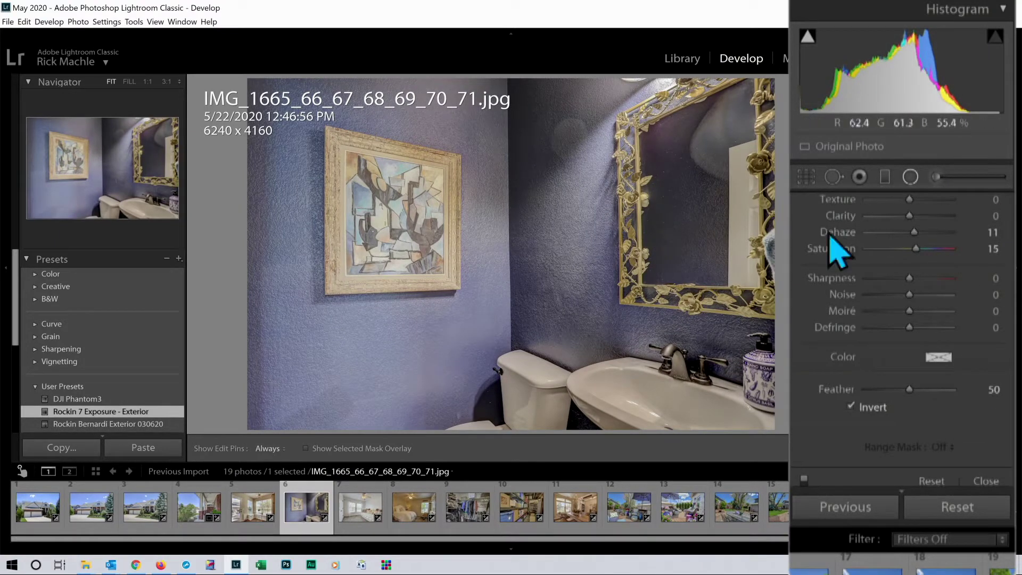
pyautogui.scroll(5, 1017, 285)
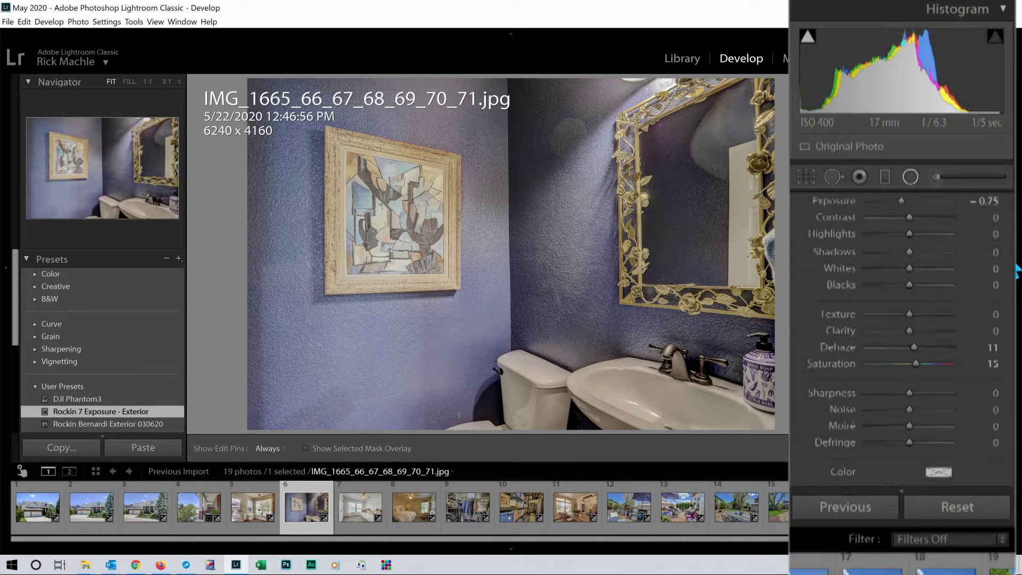
pyautogui.moveTo(1017, 259); pyautogui.dragTo(1016, 318)
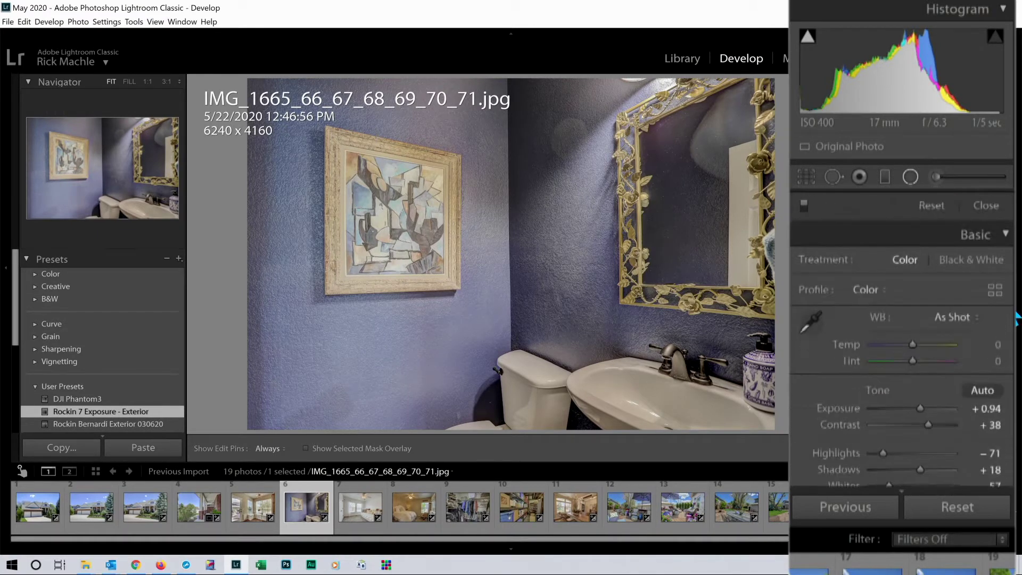
pyautogui.scroll(-2, 1001, 319)
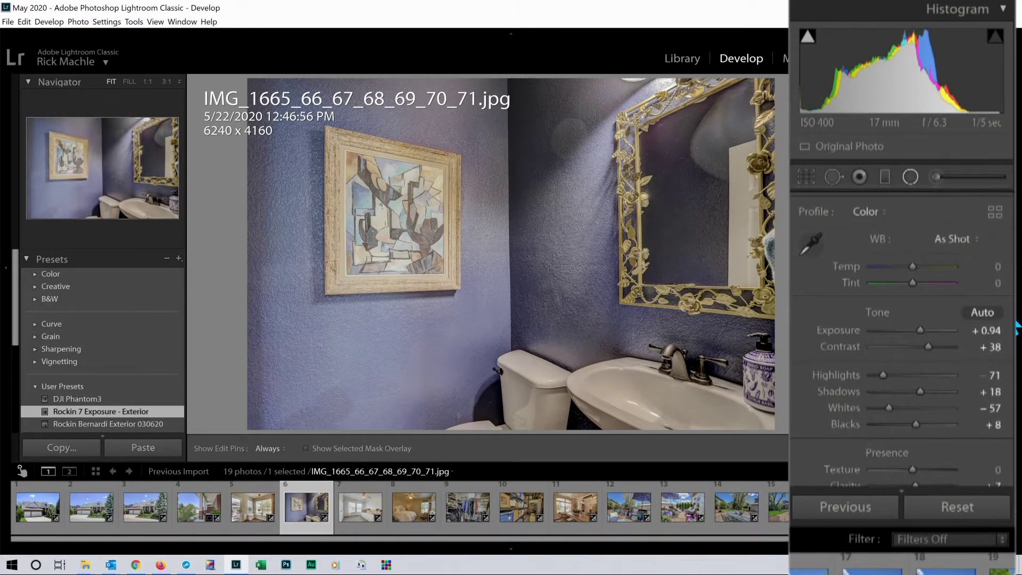
pyautogui.click(981, 317)
pyautogui.moveTo(859, 82); pyautogui.dragTo(881, 83)
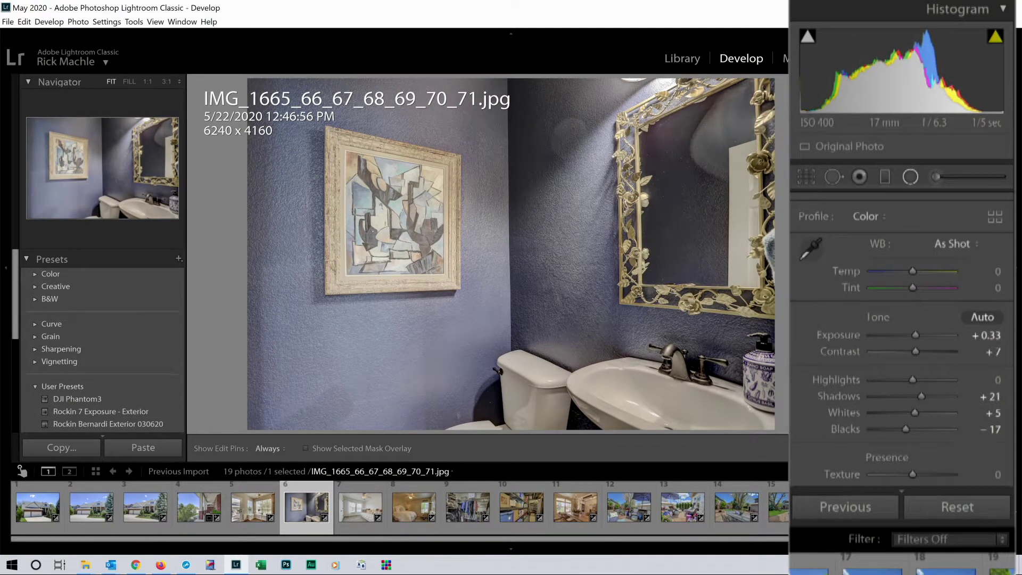
# Adjust the powder room wall hue in IMG_1665 with the targeted adjustment tool, setting Blue to +5 and Purple to −7.
pyautogui.scroll(-8, 852, 319)
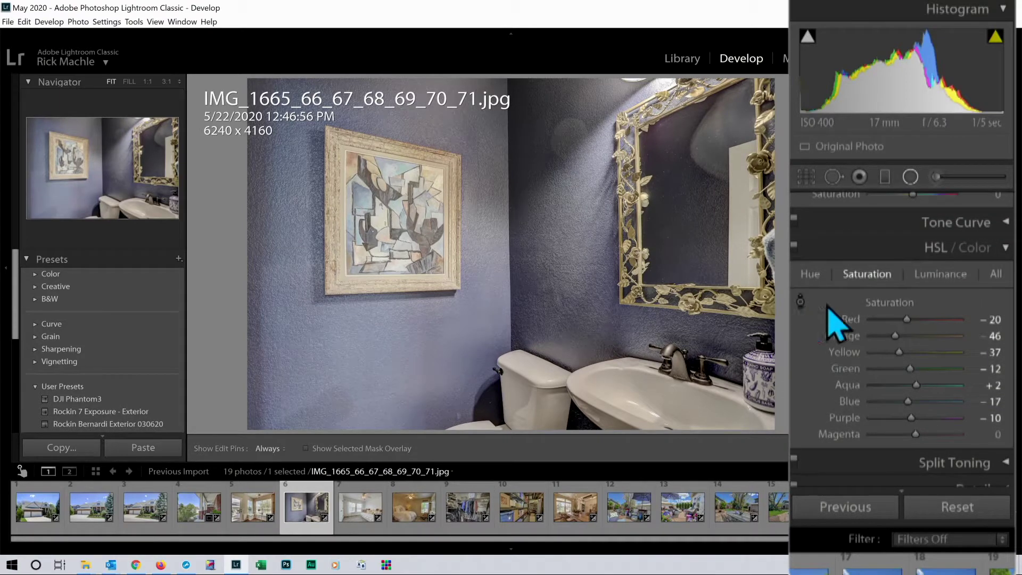
pyautogui.click(810, 275)
pyautogui.click(800, 302)
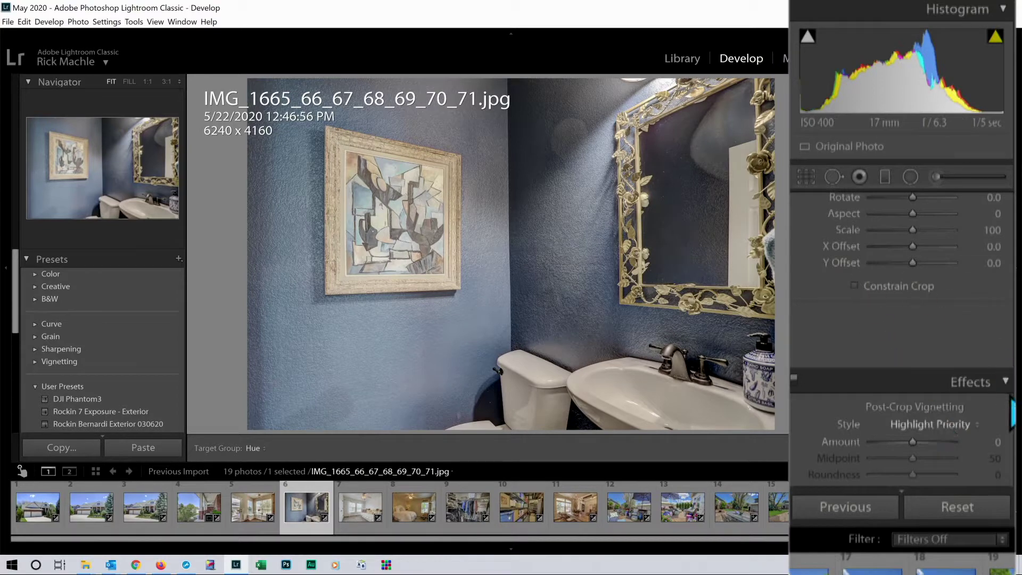
pyautogui.scroll(10, 1012, 372)
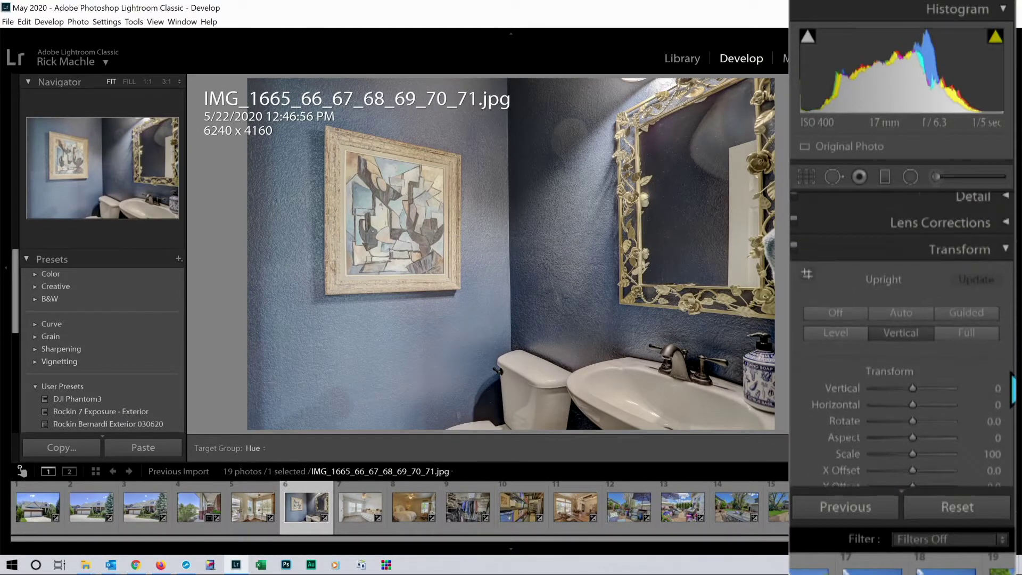
pyautogui.scroll(1, 1010, 319)
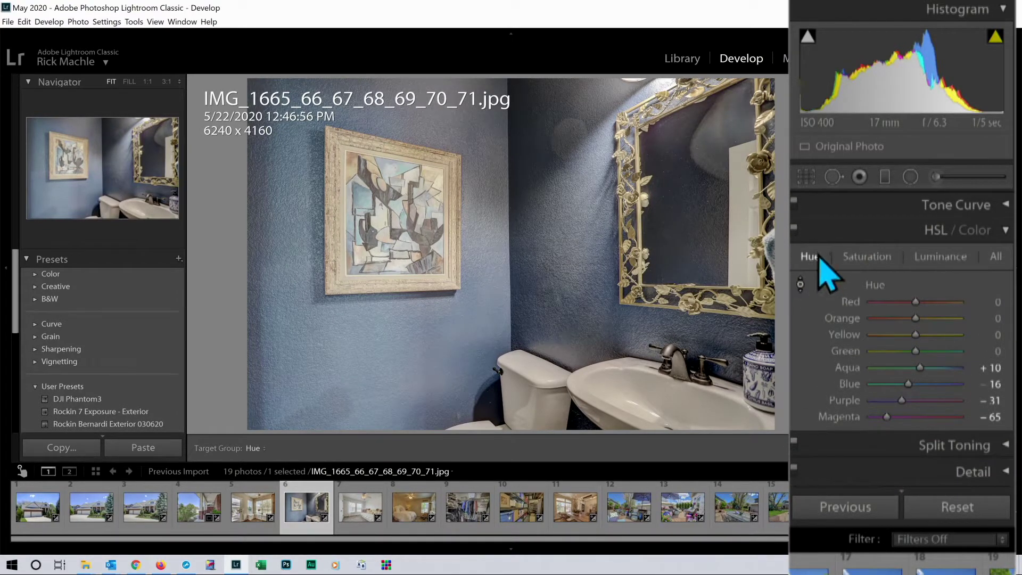
pyautogui.click(800, 285)
pyautogui.moveTo(513, 174); pyautogui.dragTo(514, 123)
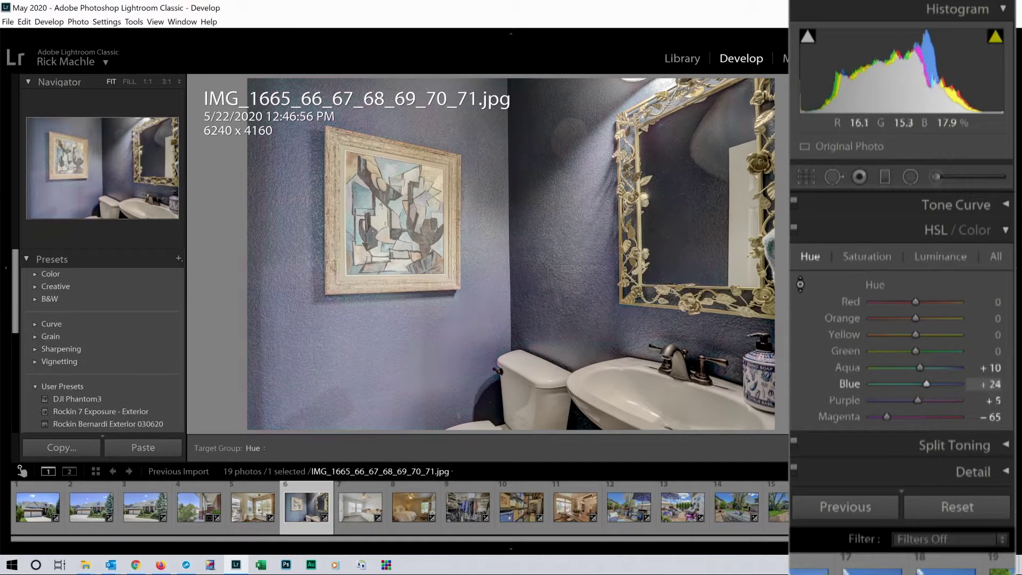
pyautogui.moveTo(514, 122)
pyautogui.mouseDown()
pyautogui.moveTo(514, 213)
pyautogui.moveTo(514, 106)
pyautogui.mouseUp()
pyautogui.moveTo(514, 107); pyautogui.dragTo(514, 127)
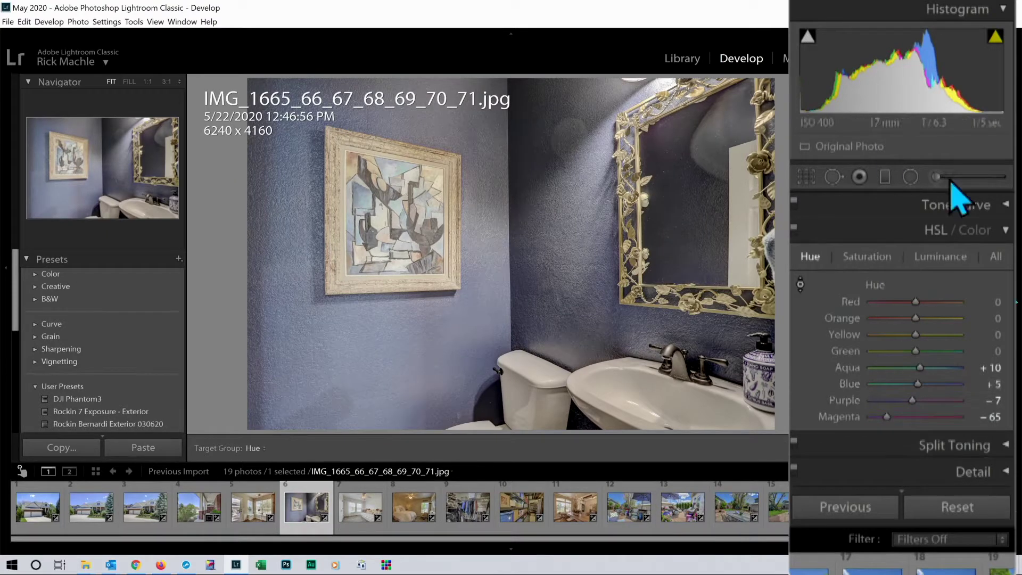
# Darken the blue walls in IMG_1665 with targeted luminance adjustment, setting Blue to −58 and Purple to −6.
pyautogui.click(943, 256)
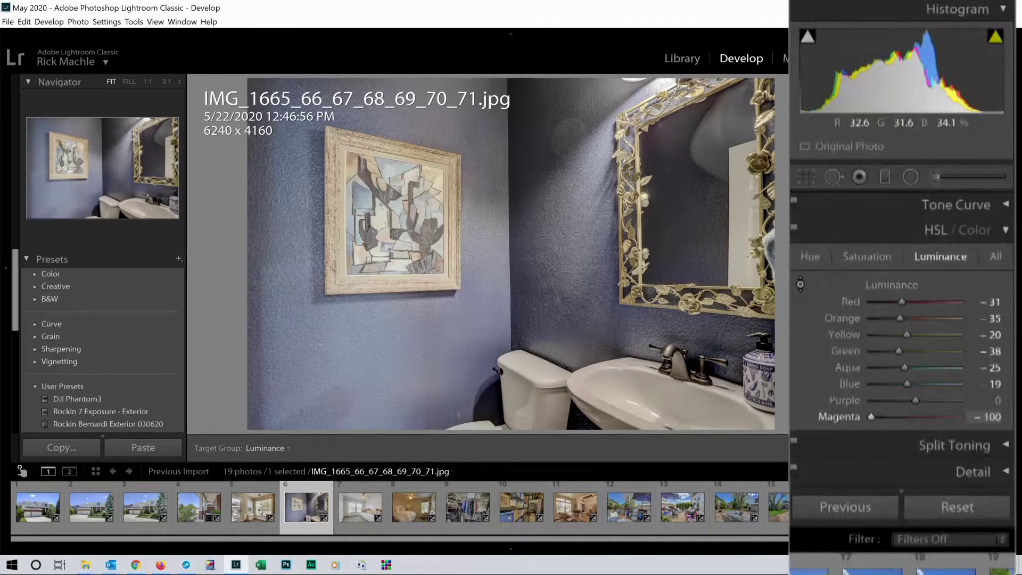
pyautogui.moveTo(397, 165); pyautogui.dragTo(398, 191)
pyautogui.press('Escape')
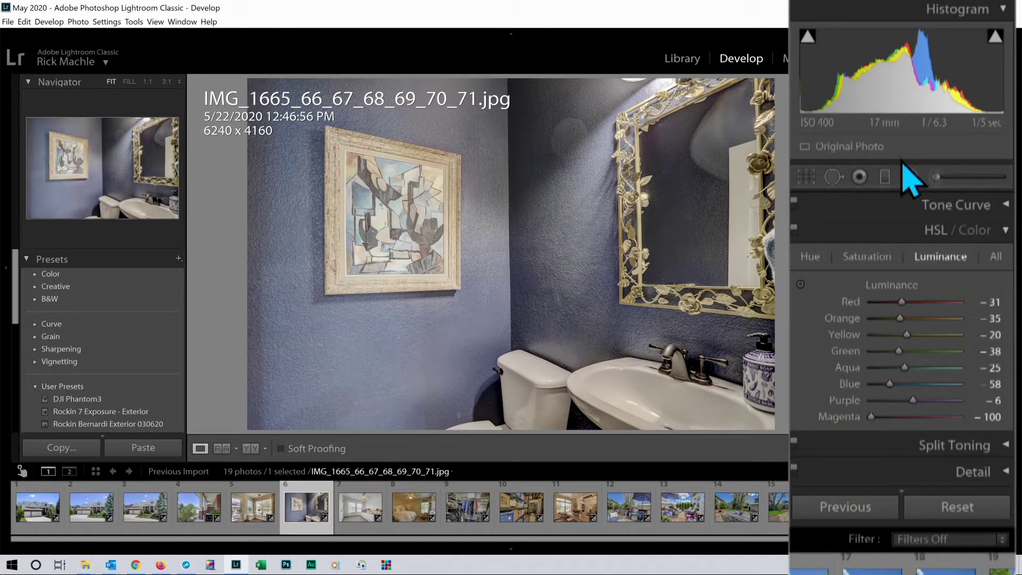
# Heal the faint light spot on the dark wall beside the mirror in IMG_1665, with a feather of 21.
pyautogui.click(833, 177)
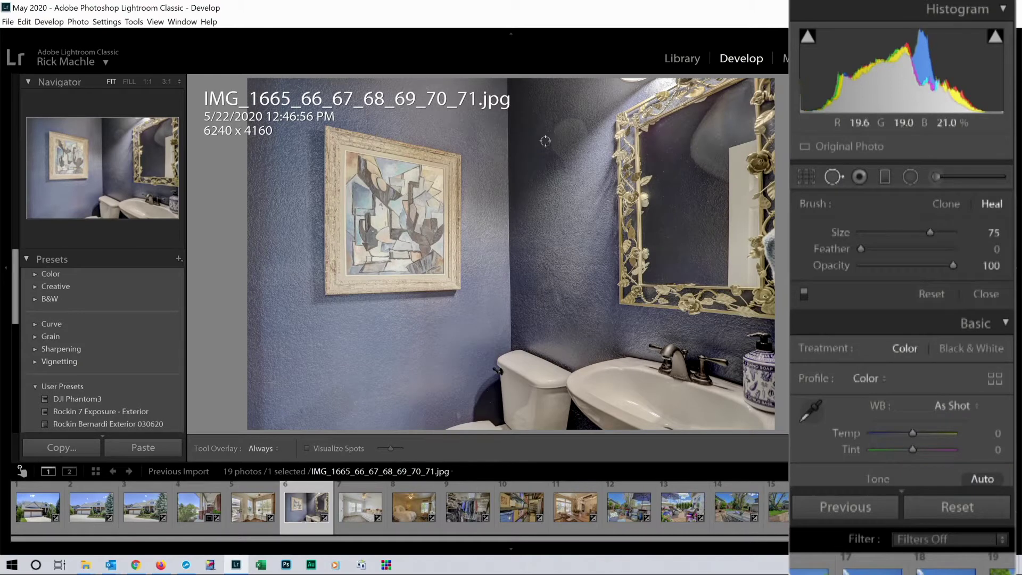
pyautogui.moveTo(546, 144); pyautogui.dragTo(560, 127)
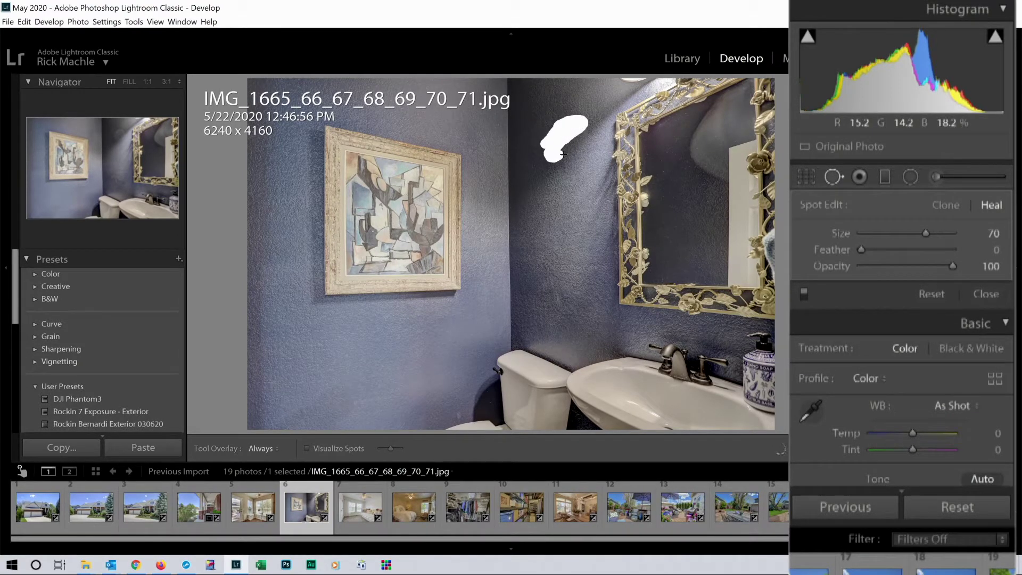
pyautogui.moveTo(591, 139); pyautogui.dragTo(585, 125)
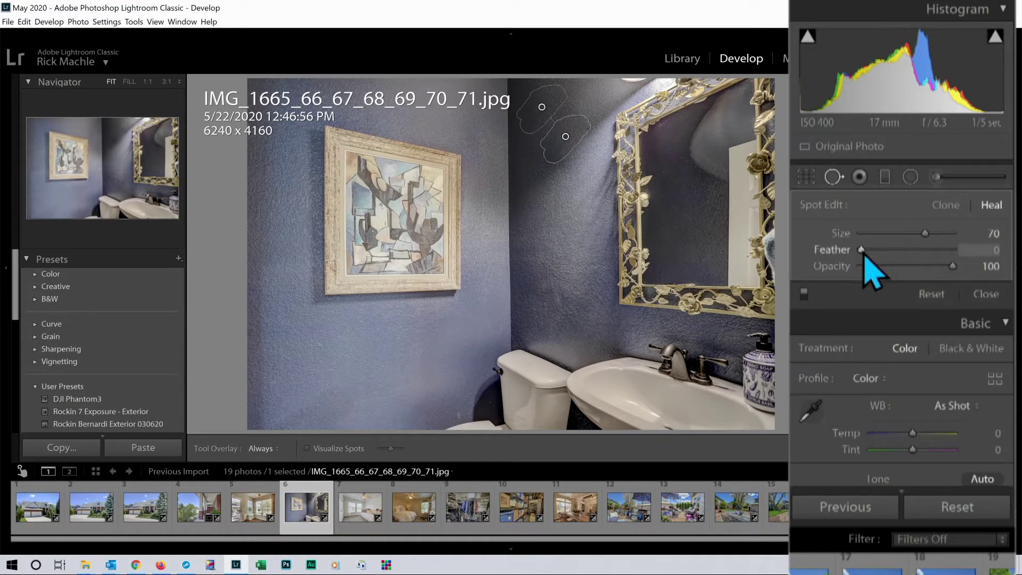
pyautogui.moveTo(863, 251); pyautogui.dragTo(875, 252)
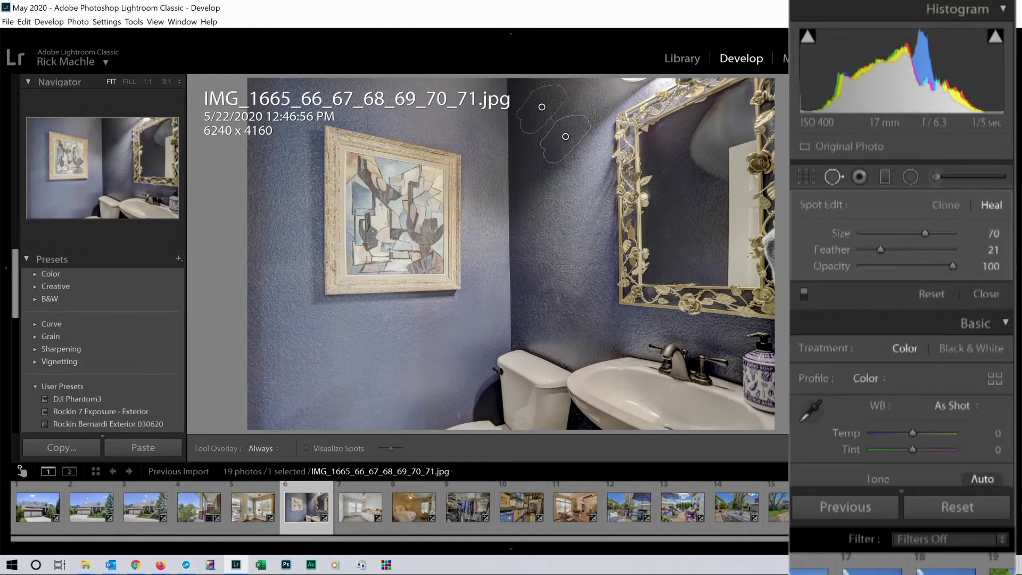
pyautogui.click(812, 448)
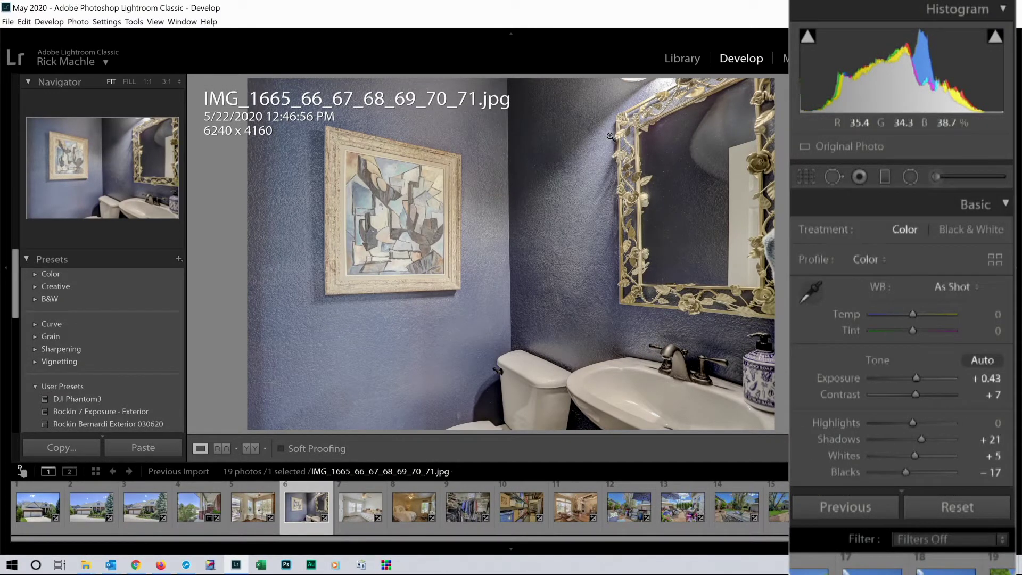
# Open the daybed bedroom photo, IMG_1693, correct its perspective, apply Auto tone and set its exposure to +0.54.
pyautogui.click(362, 514)
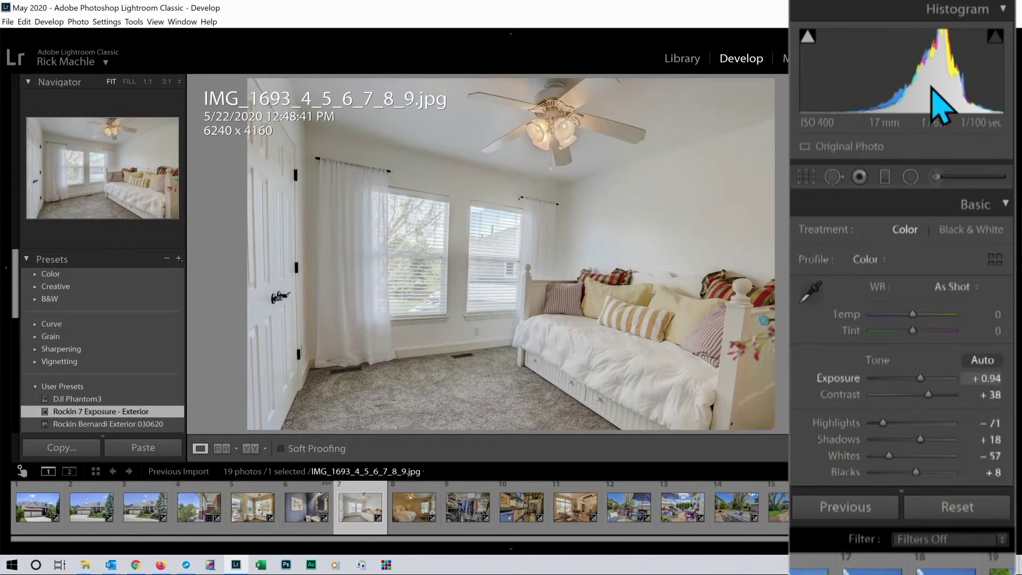
pyautogui.scroll(-2, 1015, 261)
pyautogui.scroll(-2, 1016, 264)
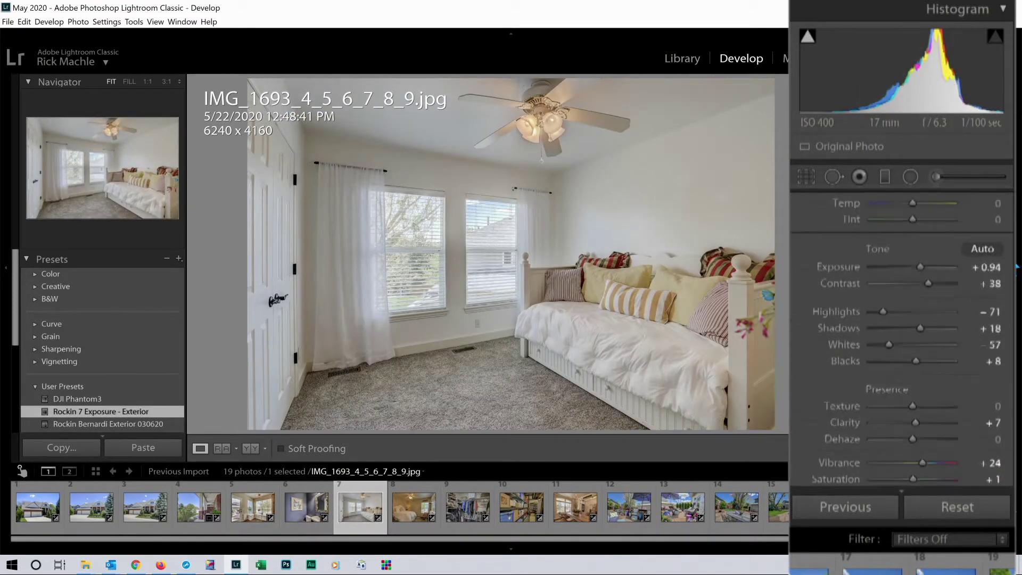
pyautogui.click(982, 275)
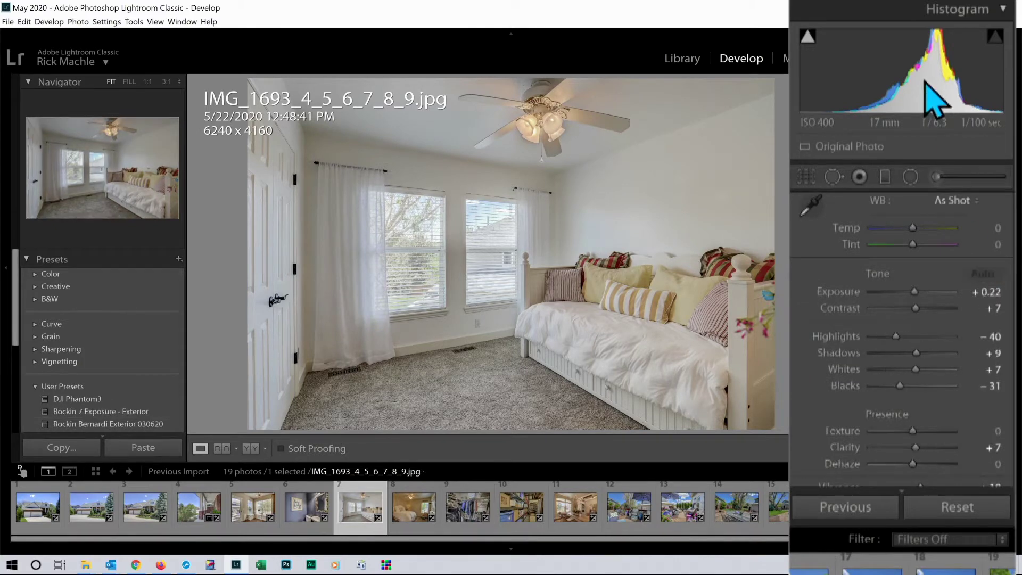
pyautogui.moveTo(901, 80); pyautogui.dragTo(928, 80)
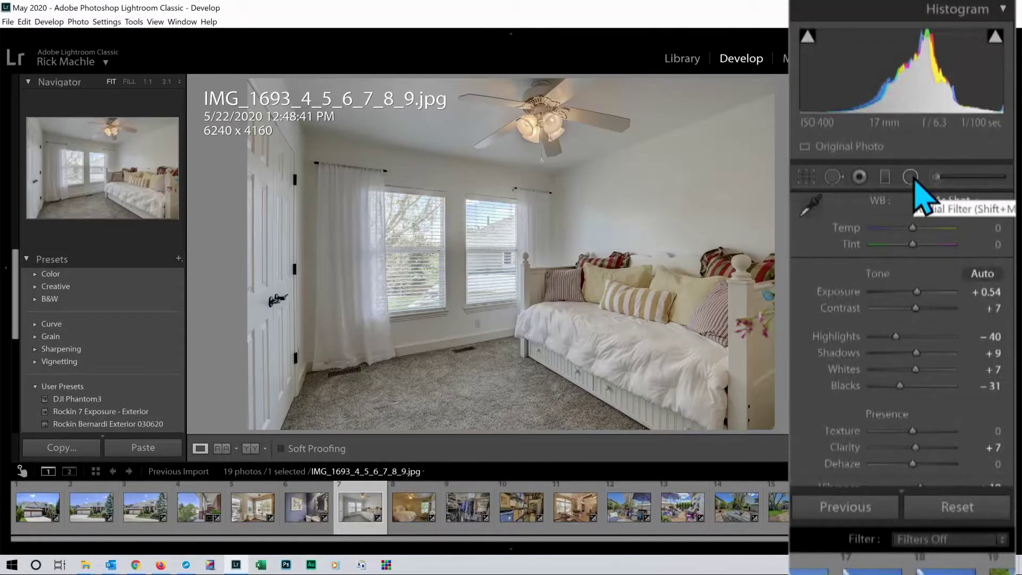
# Draw radial filters with −0.75 exposure over both bedroom windows in IMG_1693.
pyautogui.click(912, 178)
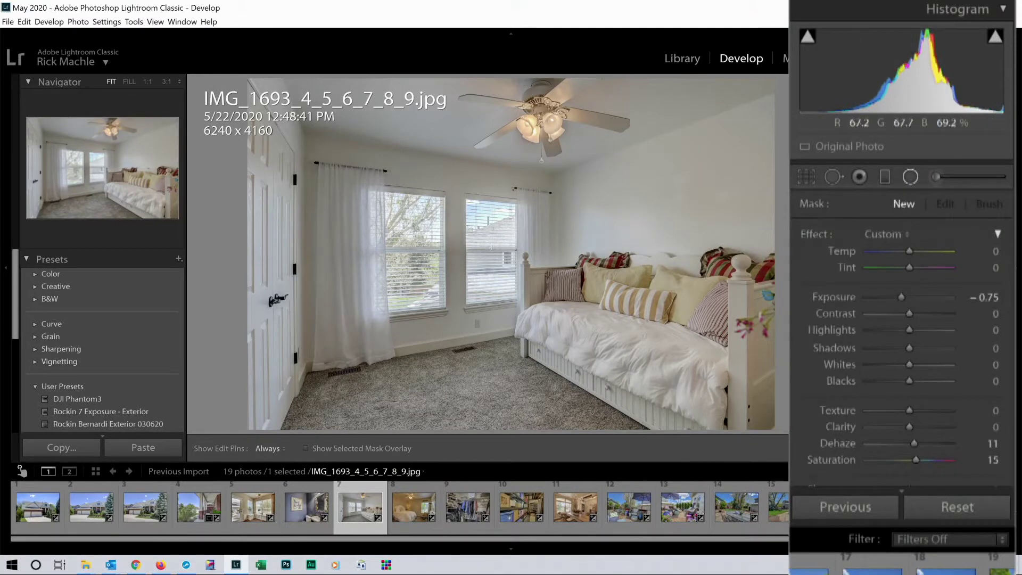
pyautogui.moveTo(490, 249); pyautogui.dragTo(523, 301)
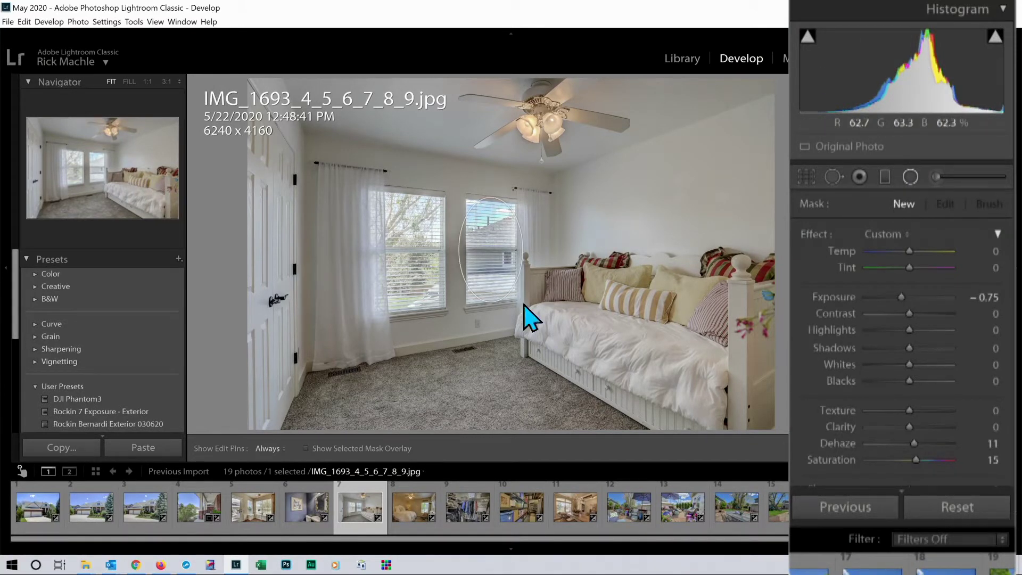
pyautogui.moveTo(408, 251); pyautogui.dragTo(448, 318)
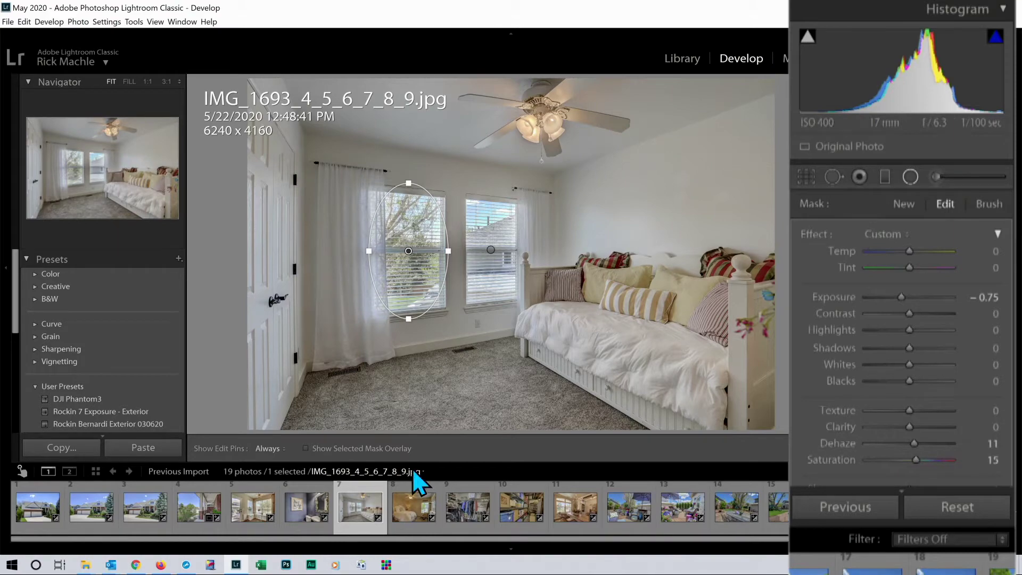
# Try weaker and stronger exposures and a taller ellipse on the radial filter over the left window in IMG_1693.
pyautogui.moveTo(902, 297)
pyautogui.mouseDown()
pyautogui.moveTo(877, 297)
pyautogui.moveTo(905, 297)
pyautogui.mouseUp()
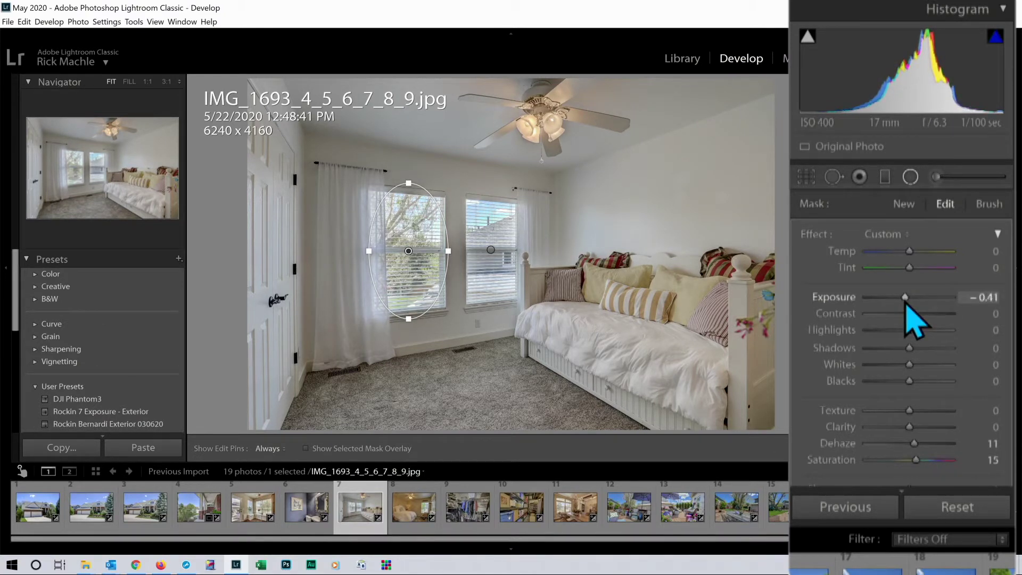
pyautogui.moveTo(408, 186); pyautogui.dragTo(408, 169)
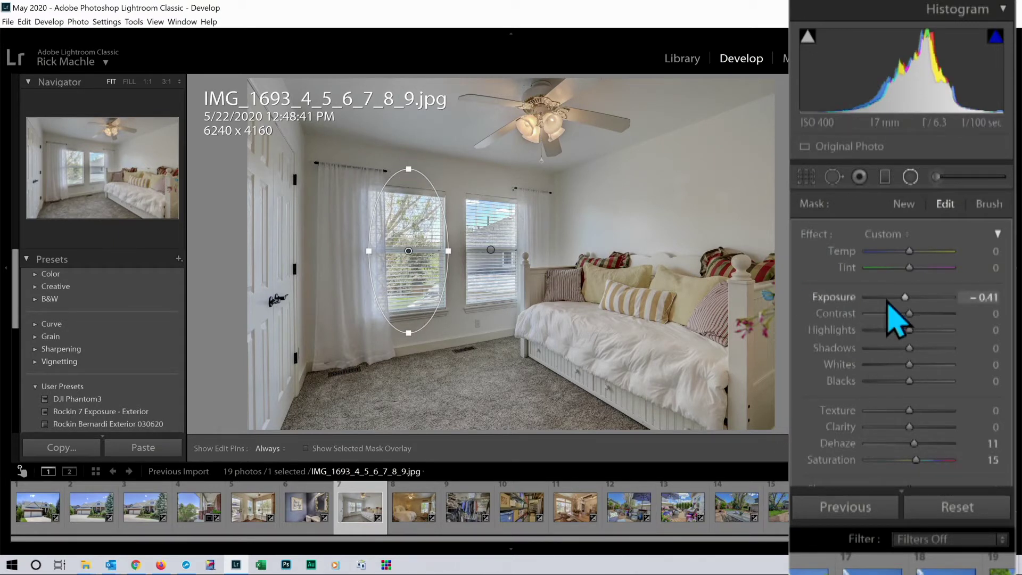
pyautogui.moveTo(906, 296)
pyautogui.mouseDown()
pyautogui.moveTo(877, 316)
pyautogui.moveTo(902, 315)
pyautogui.mouseUp()
# Set the left window filter's exposure to −0.75, shrink its ellipse to fit the window and finish radial filter editing.
pyautogui.click(992, 299)
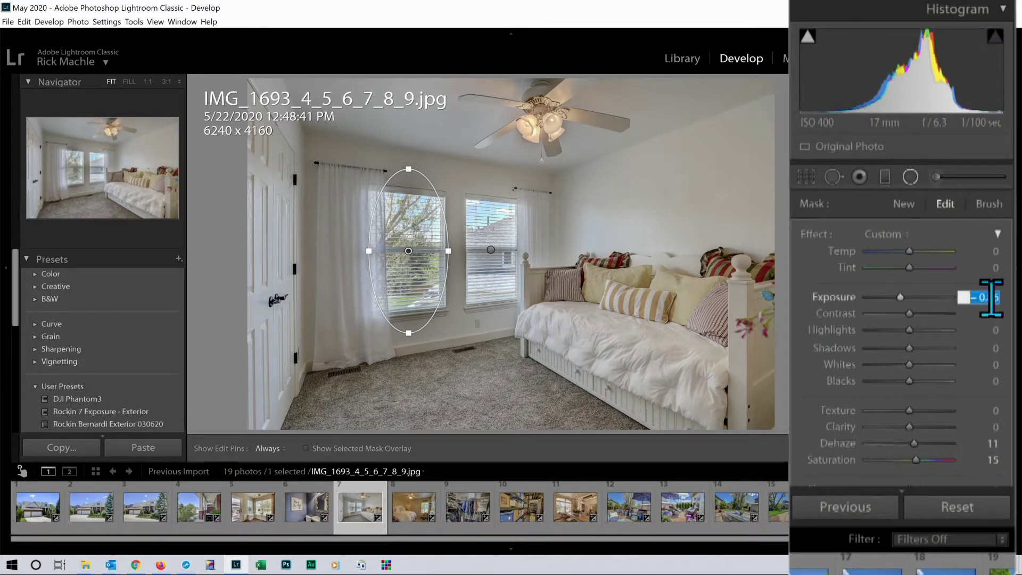
pyautogui.write('- ')
pyautogui.write('0.75')
pyautogui.press('Return')
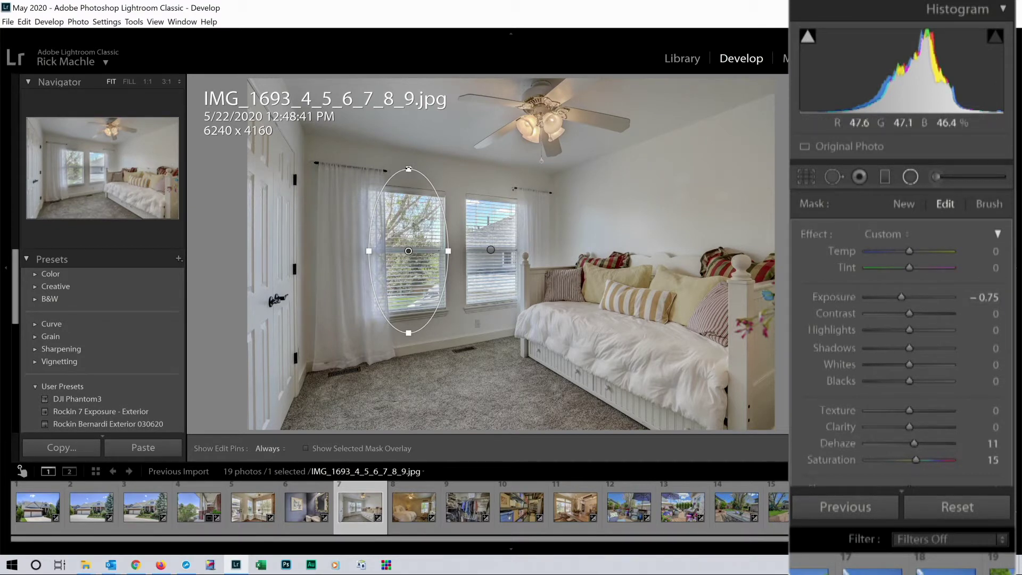
pyautogui.moveTo(408, 168); pyautogui.dragTo(409, 182)
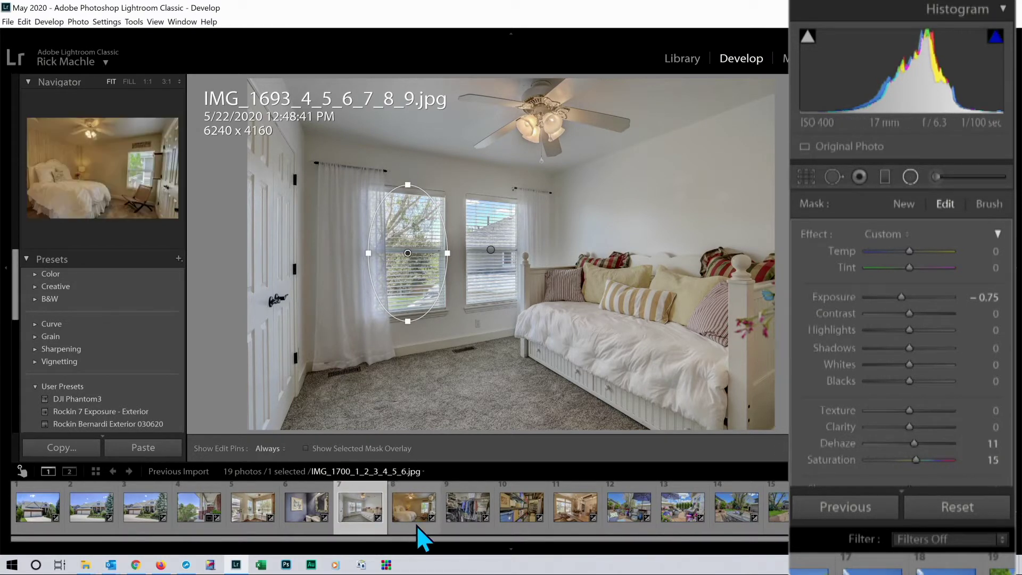
pyautogui.click(816, 448)
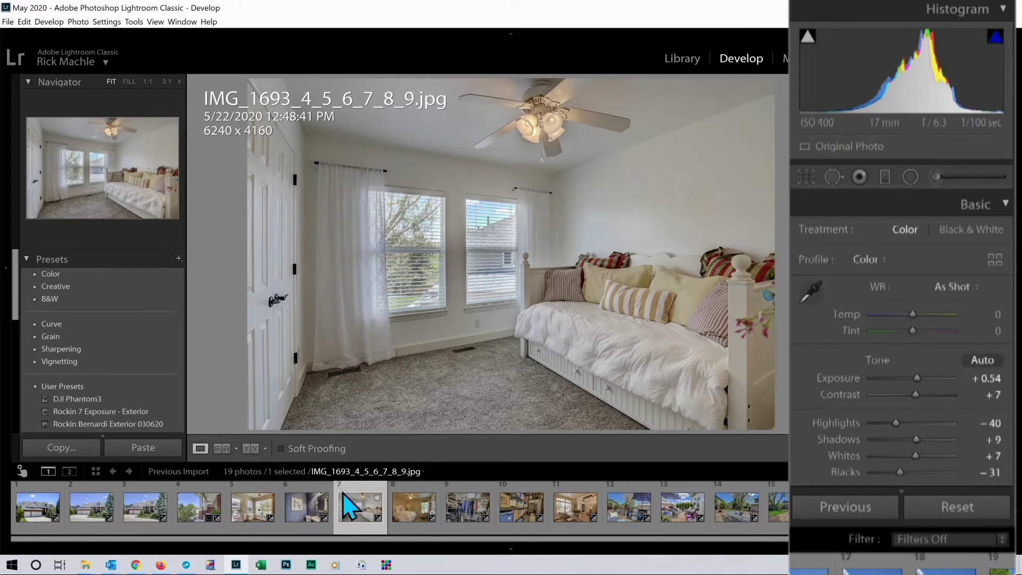
# Open the white-bed bedroom photo, IMG_1700, and apply Auto tone.
pyautogui.click(421, 530)
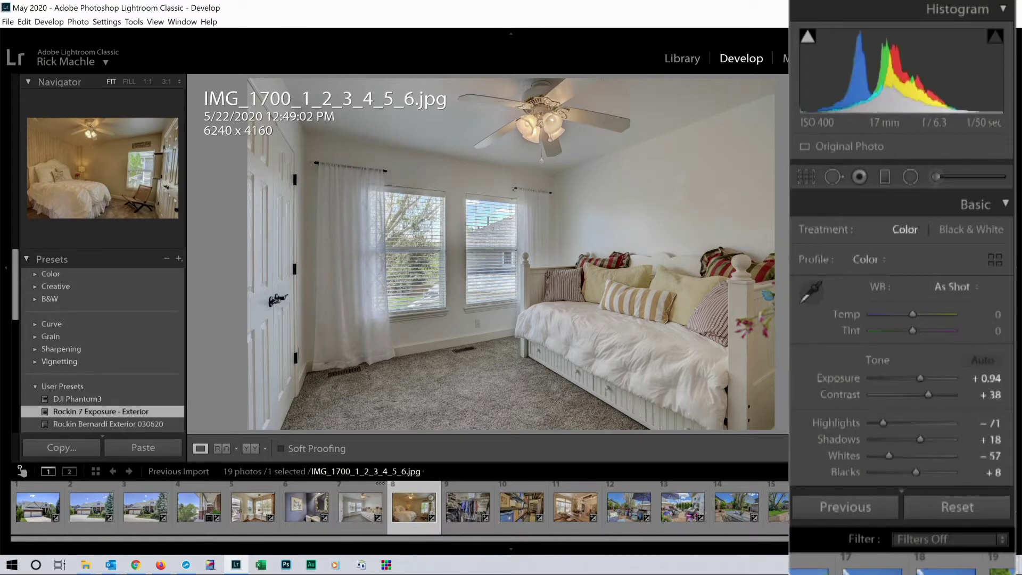
pyautogui.click(985, 362)
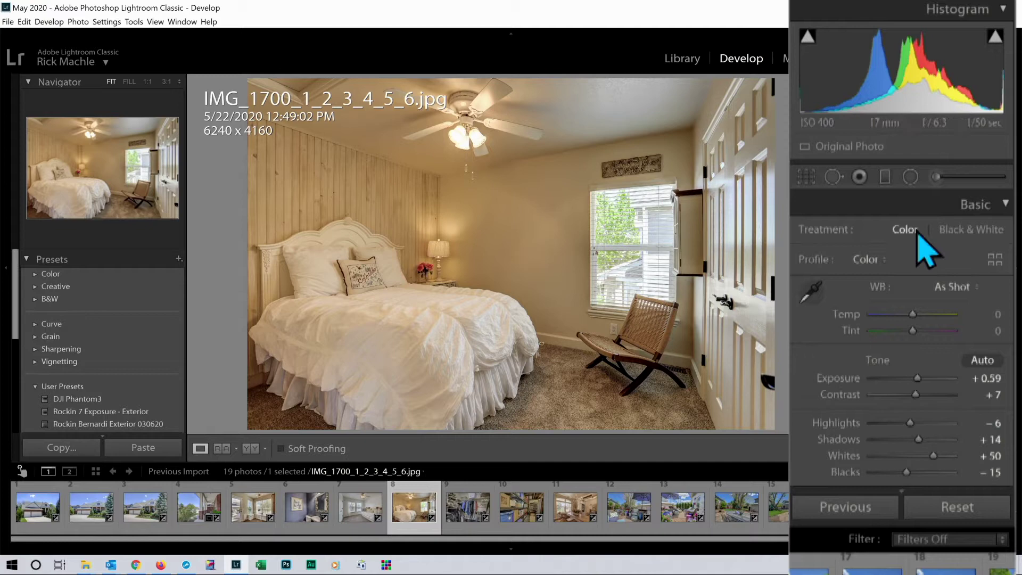
# Reduce the wall's yellow cast in IMG_1700 with targeted saturation adjustment, setting Orange and Yellow to −61.
pyautogui.moveTo(1016, 245); pyautogui.dragTo(1017, 311)
pyautogui.click(866, 240)
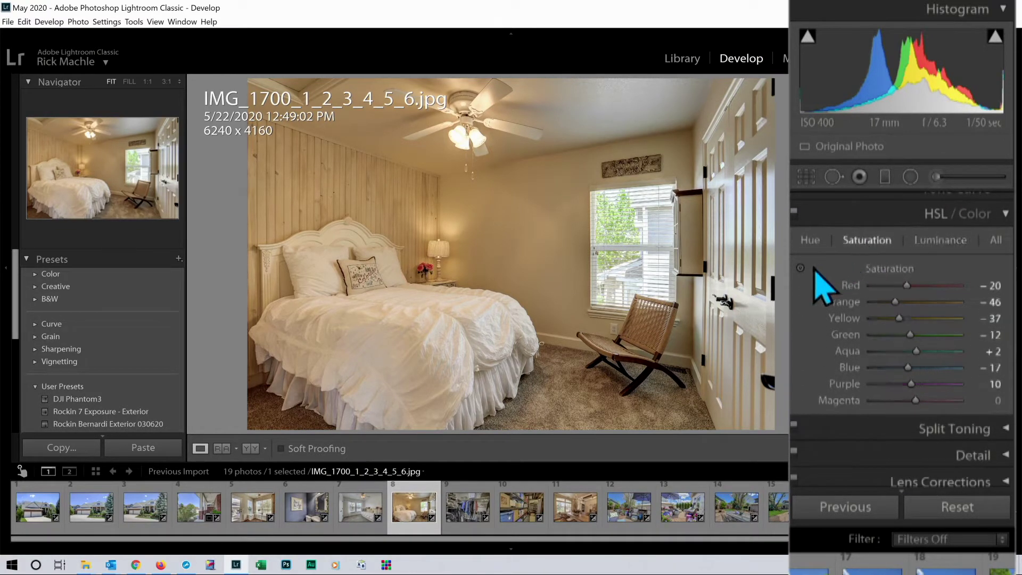
pyautogui.click(801, 267)
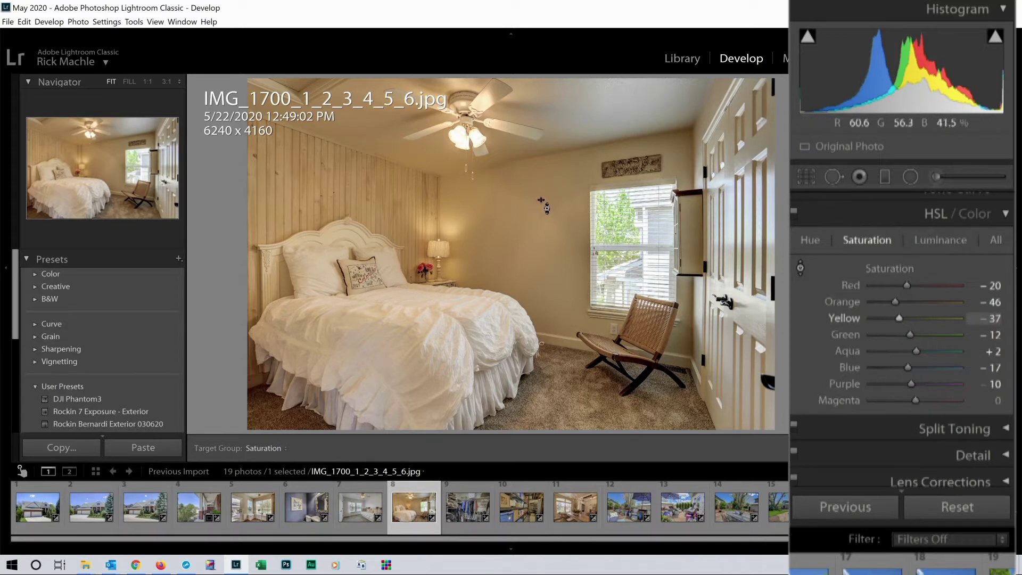
pyautogui.moveTo(524, 235); pyautogui.dragTo(524, 244)
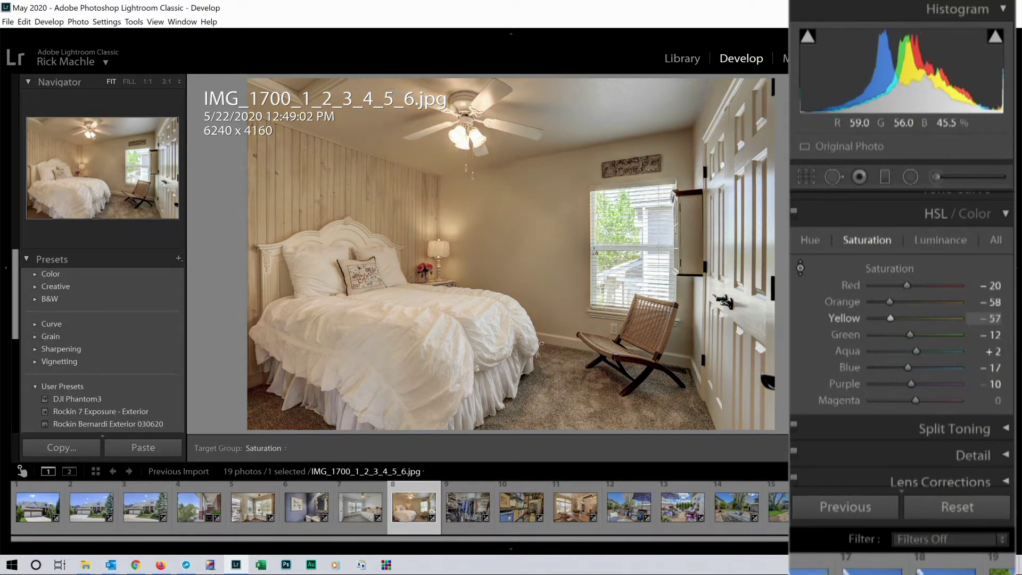
pyautogui.moveTo(524, 244); pyautogui.dragTo(524, 248)
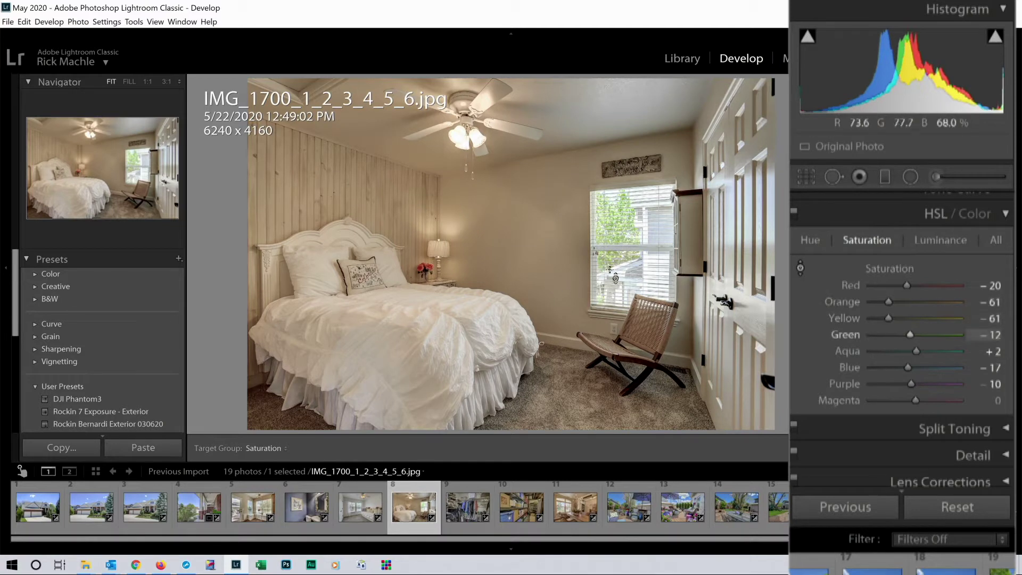
# Draw a radial filter with −0.75 exposure over the window in IMG_1700.
pyautogui.click(916, 180)
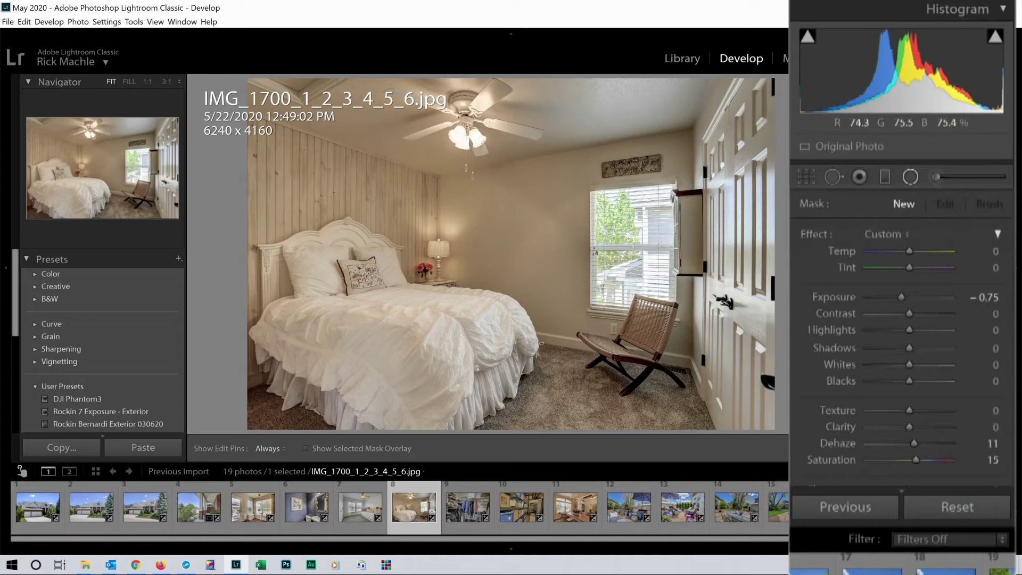
pyautogui.moveTo(633, 245); pyautogui.dragTo(690, 321)
# Open the closet photo, IMG_1749, correct its perspective, apply Auto tone and set its exposure to +0.34.
pyautogui.click(453, 529)
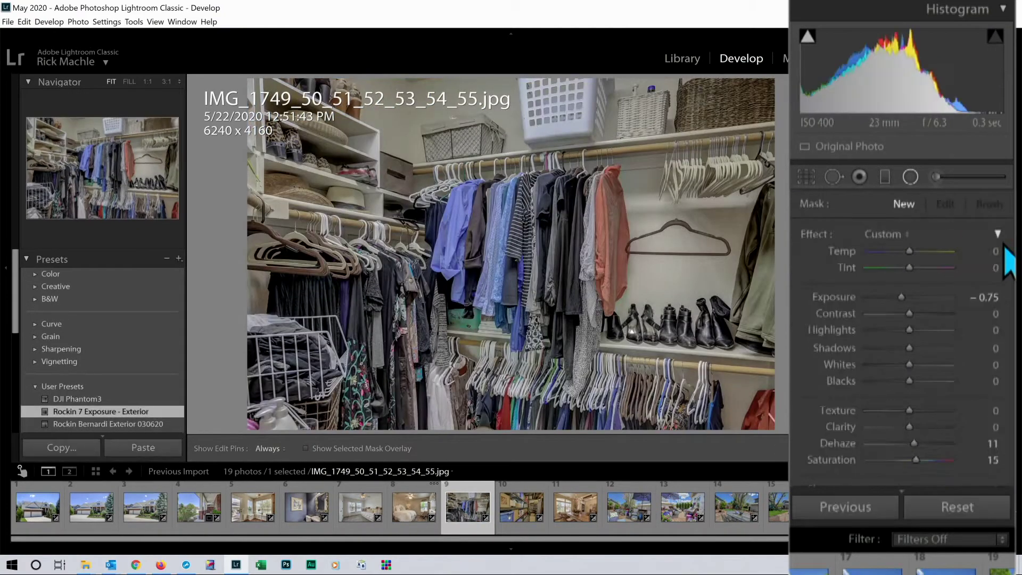
pyautogui.moveTo(1007, 210); pyautogui.dragTo(1007, 289)
pyautogui.moveTo(879, 78)
pyautogui.mouseDown()
pyautogui.moveTo(901, 84)
pyautogui.moveTo(891, 85)
pyautogui.mouseUp()
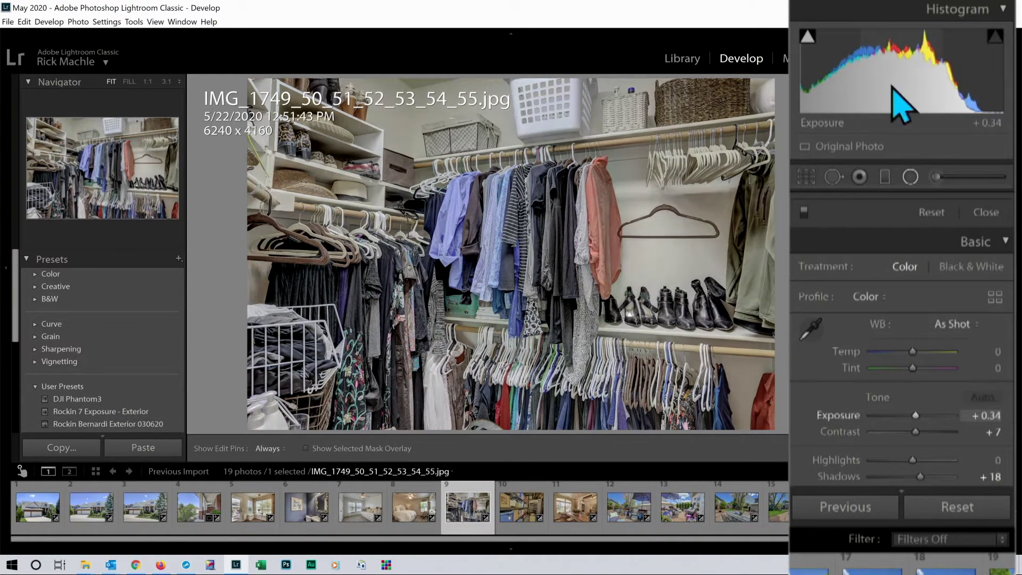
# Apply Auto tone to the storage shelves photo, IMG_1777, and the dining room photo, IMG_1791, with exposures of +0.46 and +1.13.
pyautogui.click(524, 511)
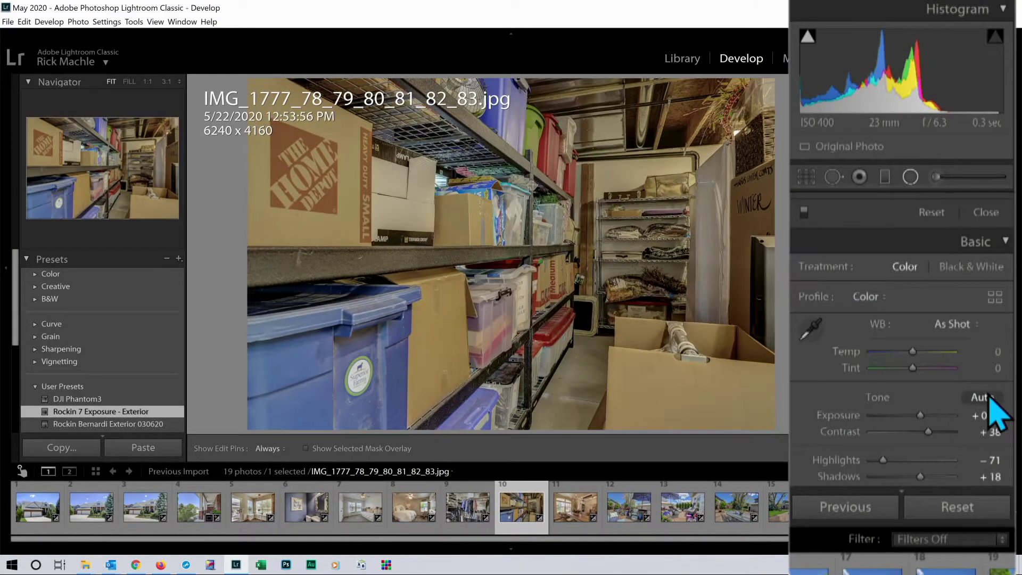
pyautogui.click(982, 397)
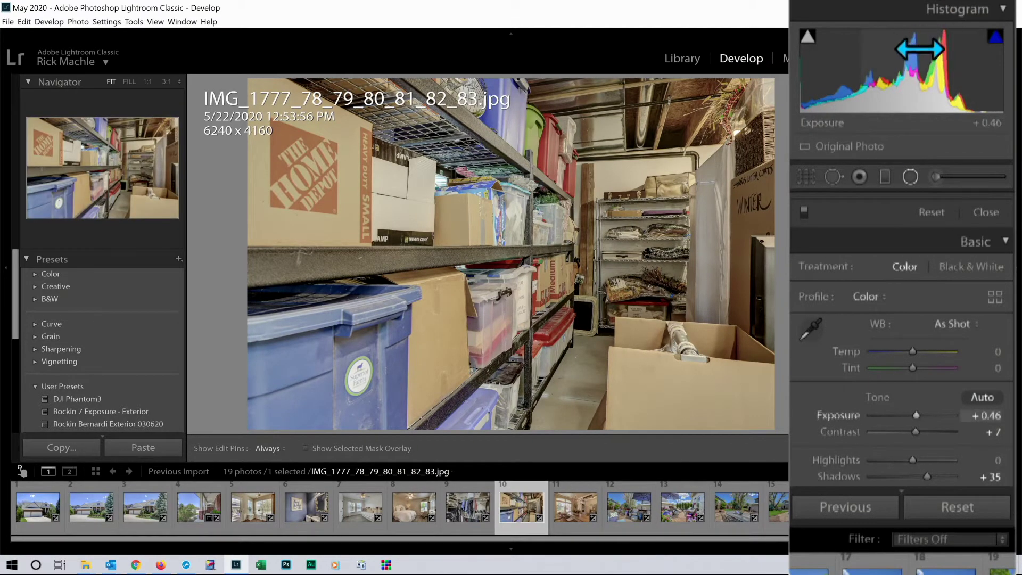
pyautogui.click(573, 511)
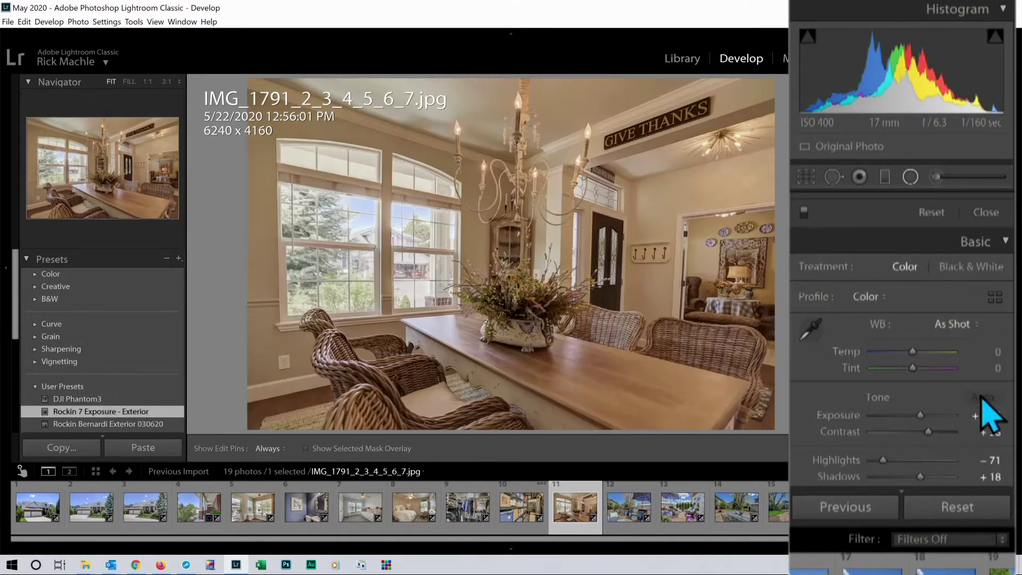
pyautogui.click(983, 398)
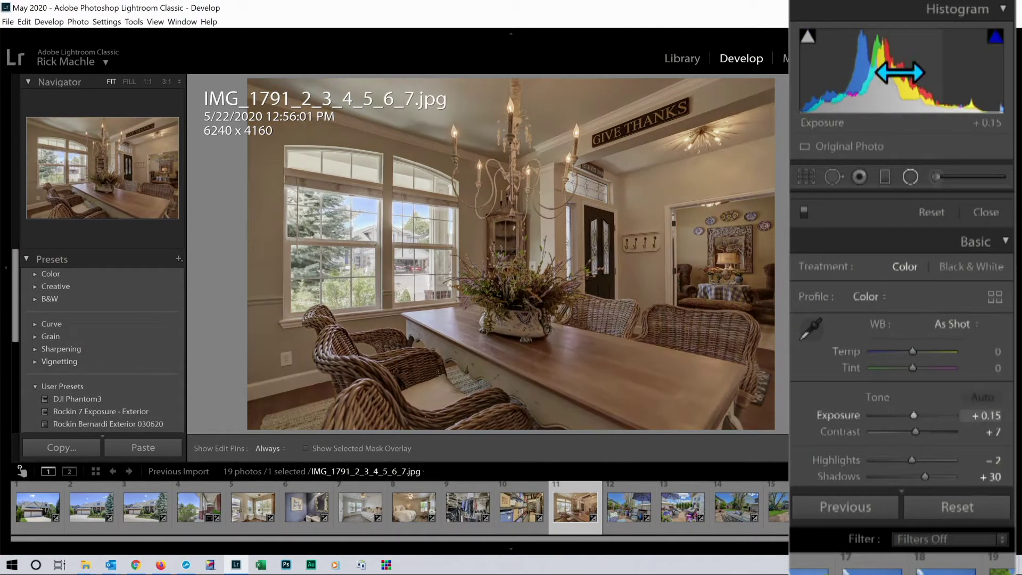
pyautogui.moveTo(891, 76); pyautogui.dragTo(928, 76)
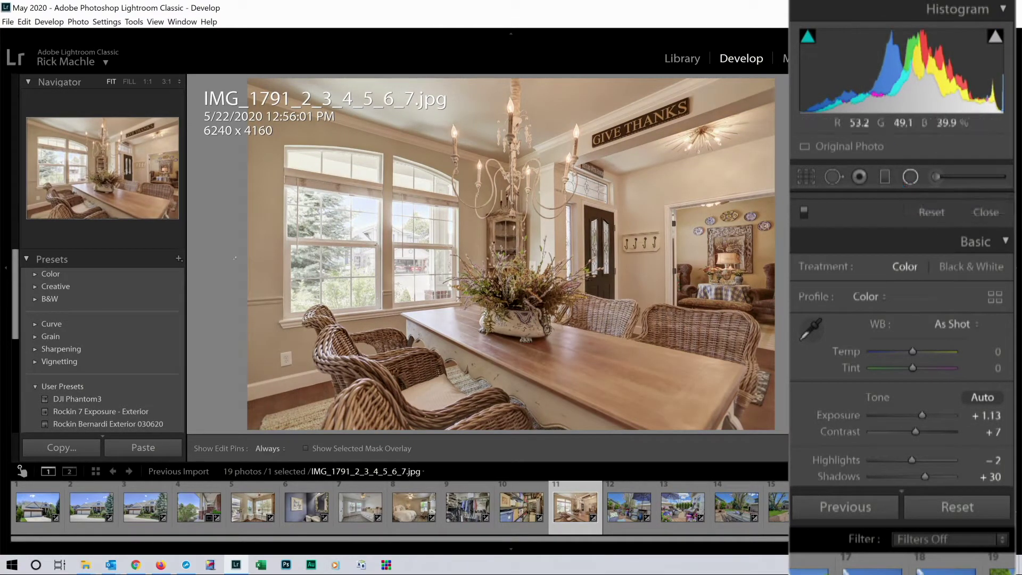
# Draw a radial filter over each of the two dining room windows in IMG_1791.
pyautogui.moveTo(335, 241); pyautogui.dragTo(388, 332)
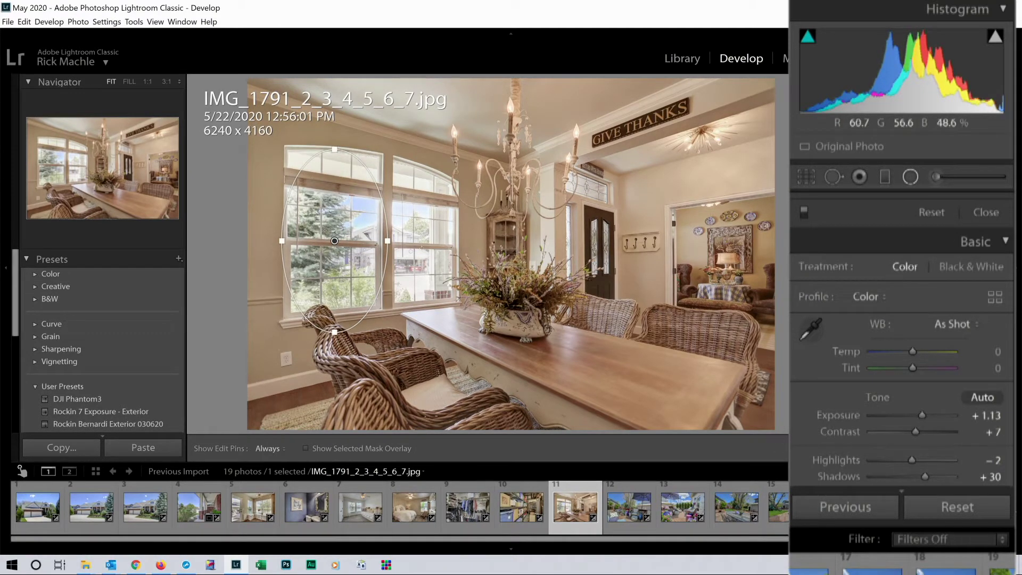
pyautogui.moveTo(422, 244); pyautogui.dragTo(452, 320)
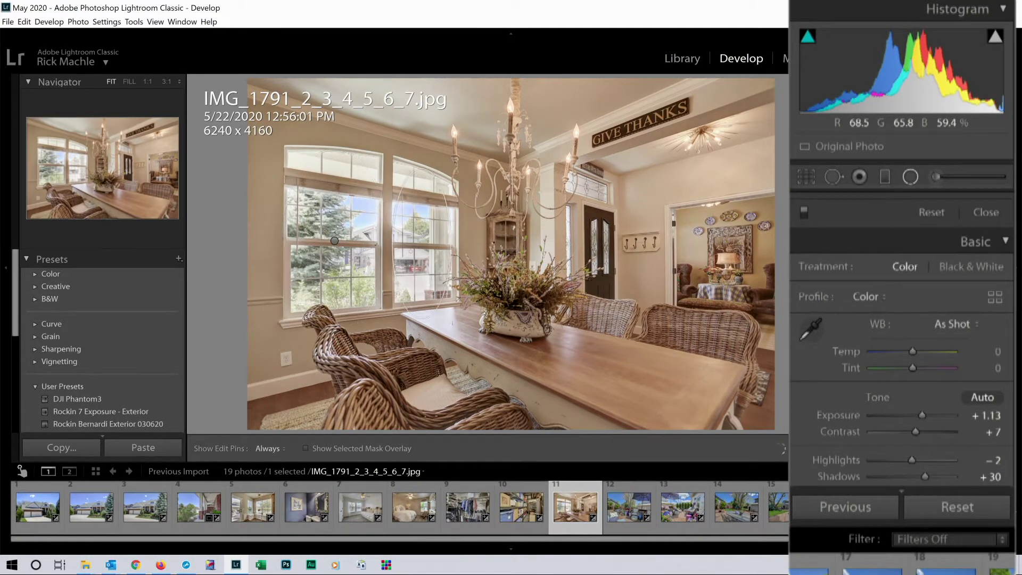
# Apply Auto tone to the patio photos IMG_1805 and IMG_1812 and set their exposures to +0.62 and +0.63.
pyautogui.click(633, 525)
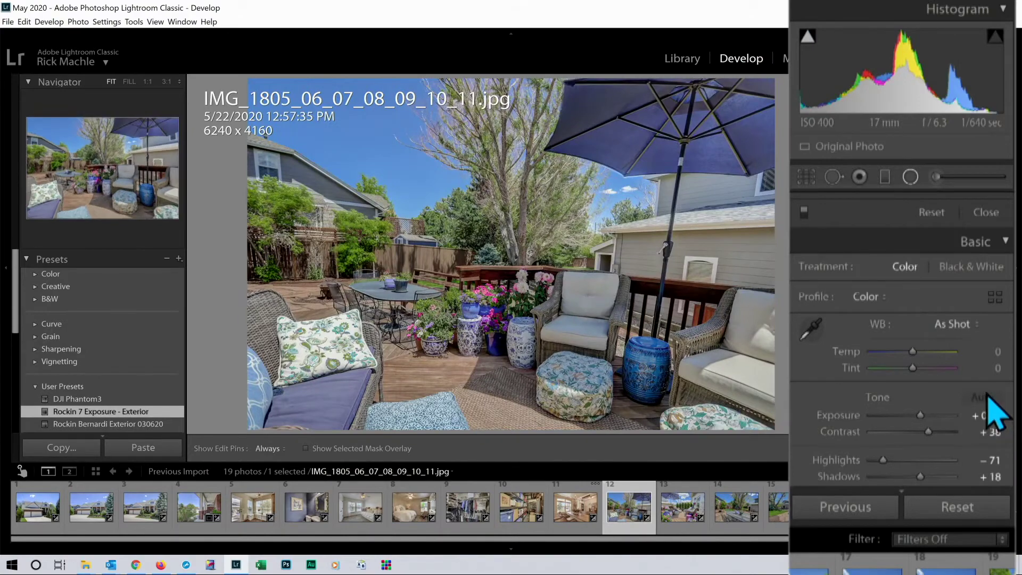
pyautogui.click(983, 400)
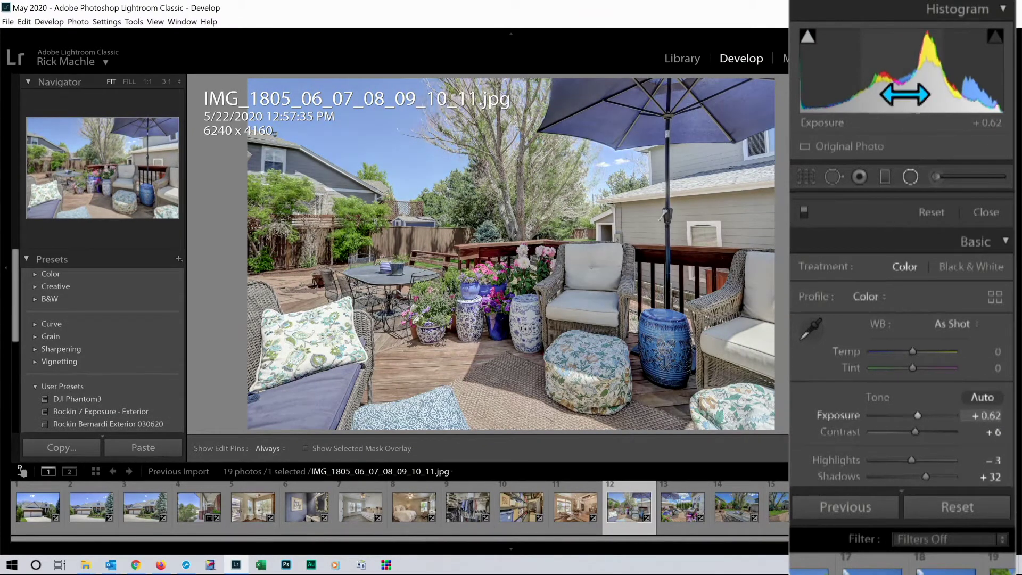
pyautogui.click(681, 531)
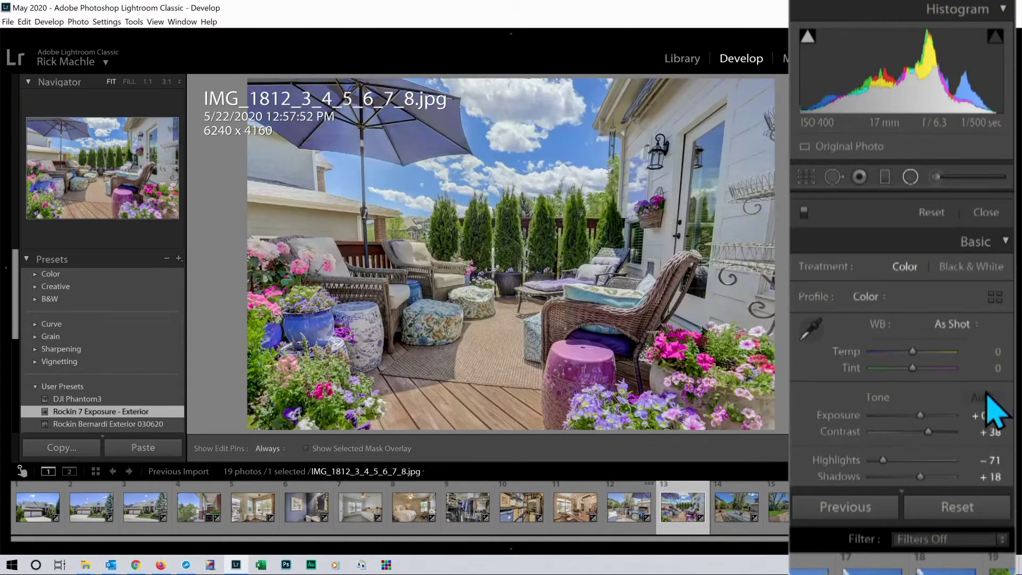
pyautogui.click(984, 399)
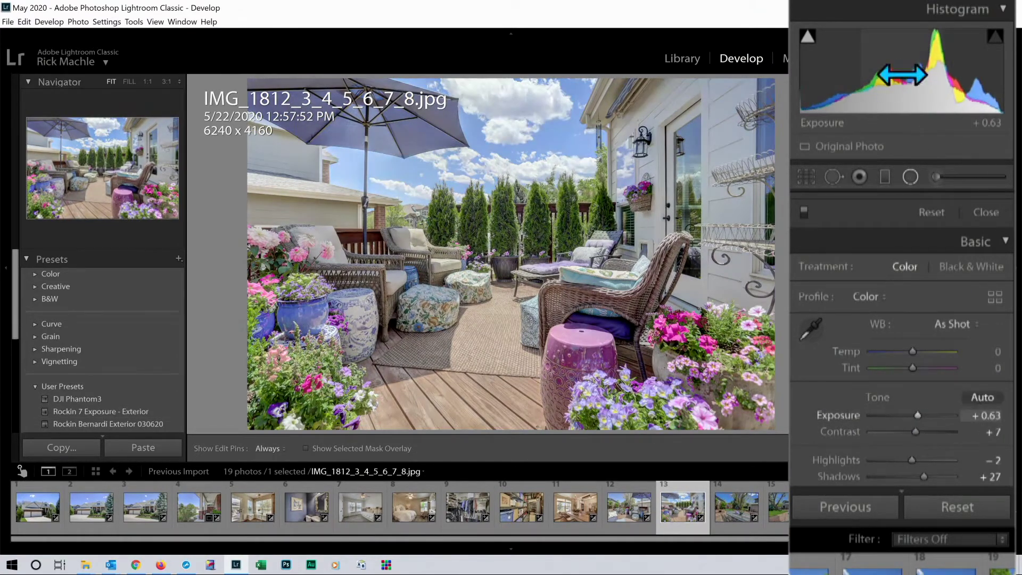
# Apply Auto tone to the backyard photos IMG_1819 and IMG_1826 and set their exposures to +0.56 and +0.46.
pyautogui.click(745, 506)
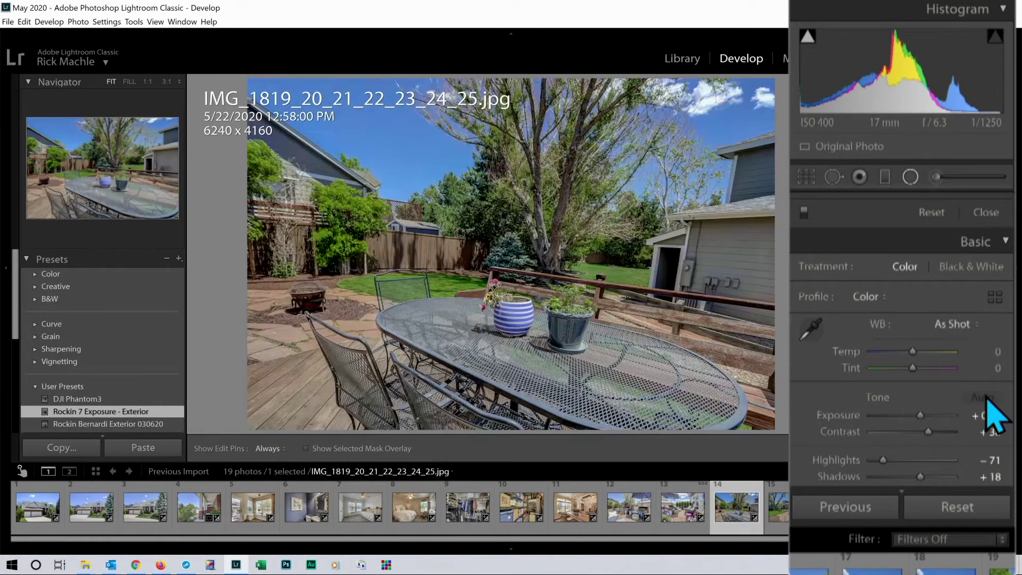
pyautogui.click(983, 398)
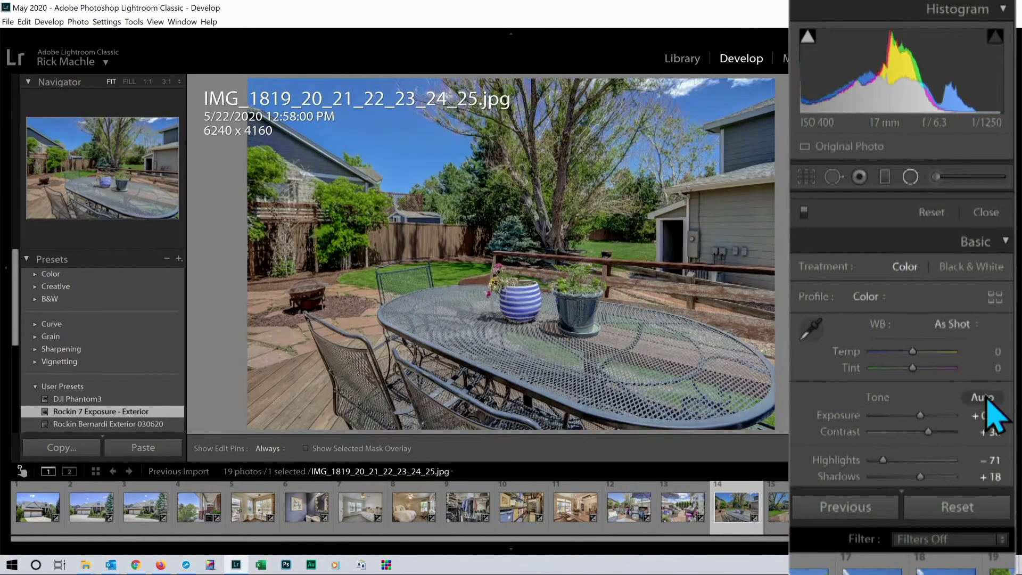
pyautogui.moveTo(895, 76); pyautogui.dragTo(907, 77)
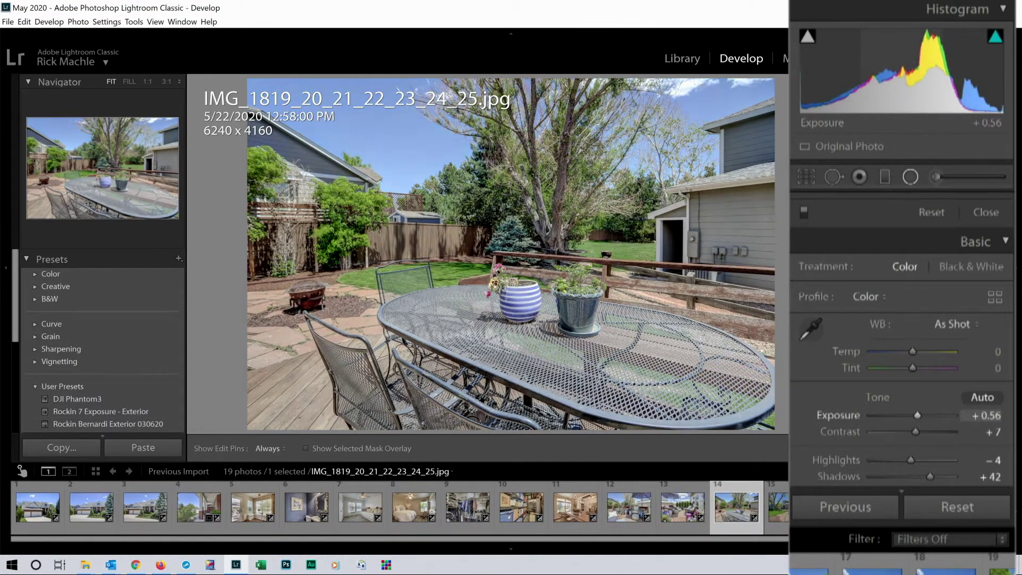
pyautogui.press('Right')
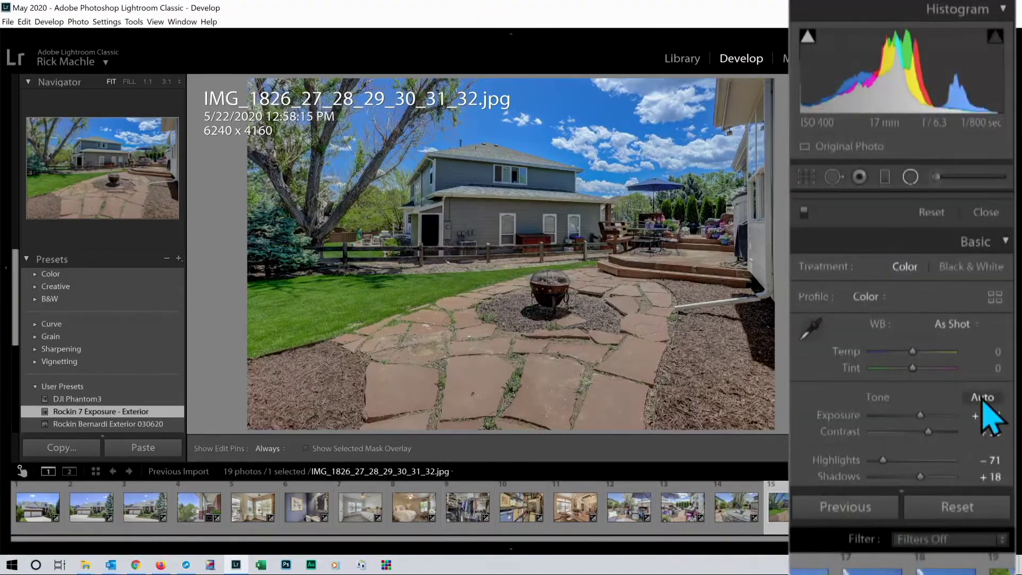
pyautogui.click(982, 397)
pyautogui.moveTo(902, 75); pyautogui.dragTo(899, 74)
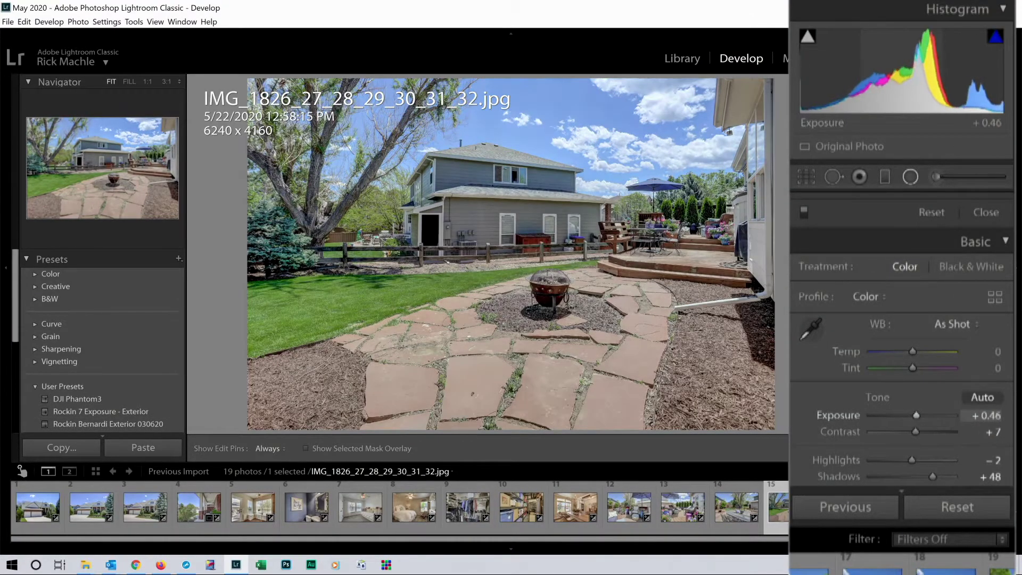
# Open the rear lawn photo, IMG_1833, apply Auto tone and raise its exposure.
pyautogui.press('Right')
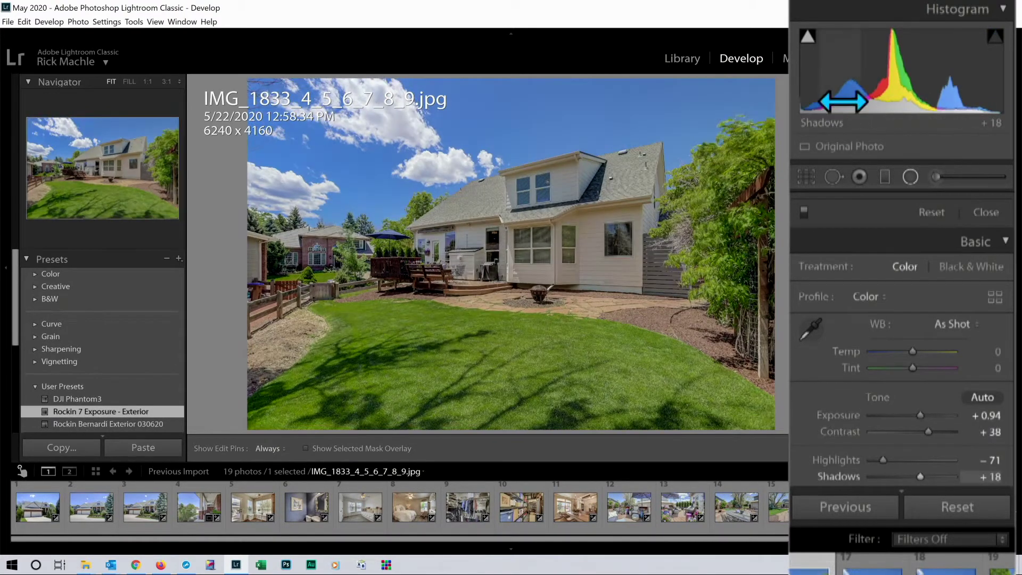
pyautogui.click(982, 399)
pyautogui.moveTo(896, 72); pyautogui.dragTo(929, 73)
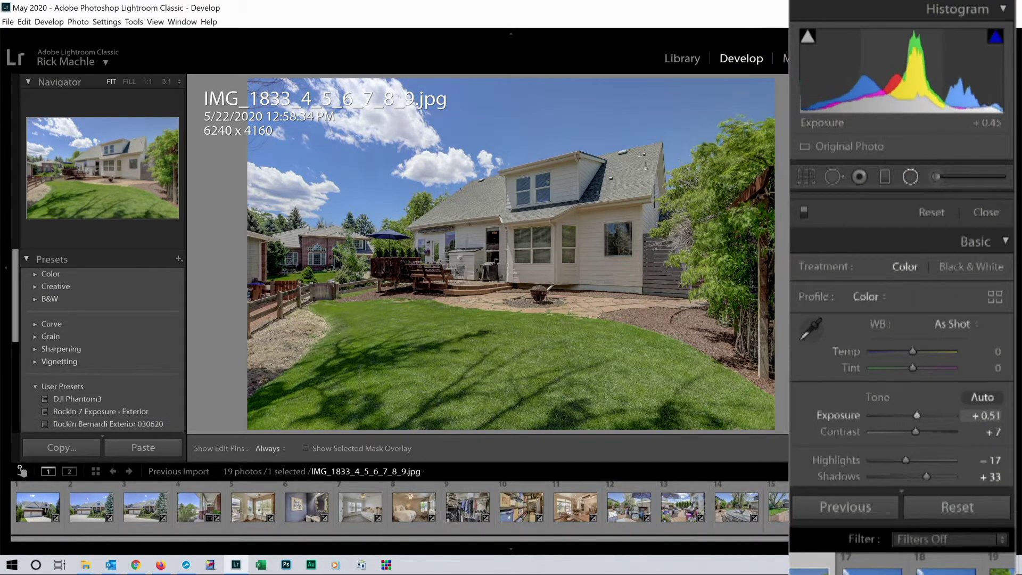
# Brighten the exposure of the rear house photo, IMG_1847, and the side yard photo, IMG_1854.
pyautogui.press('Right')
pyautogui.press('Right')
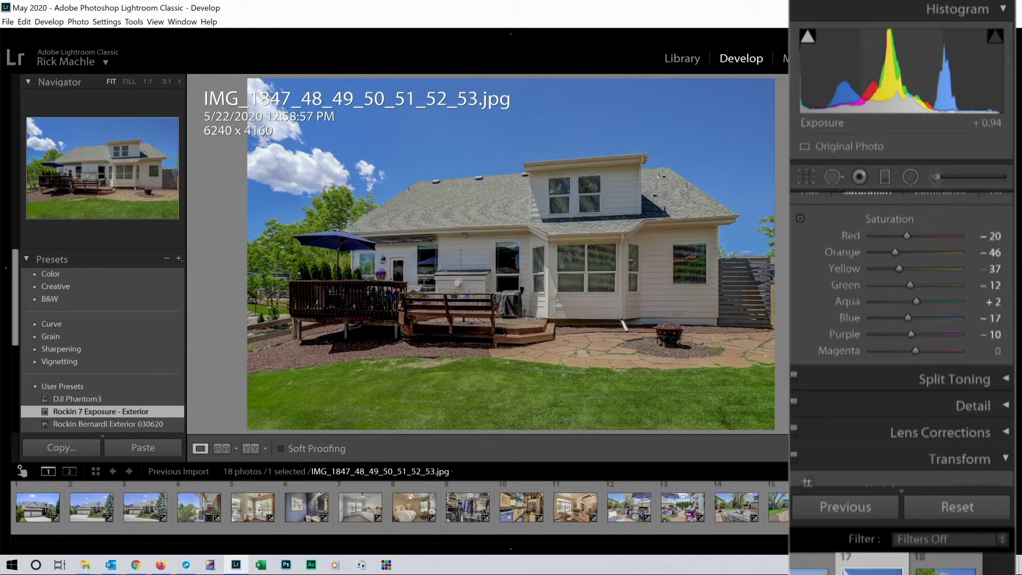
pyautogui.moveTo(900, 69); pyautogui.dragTo(937, 69)
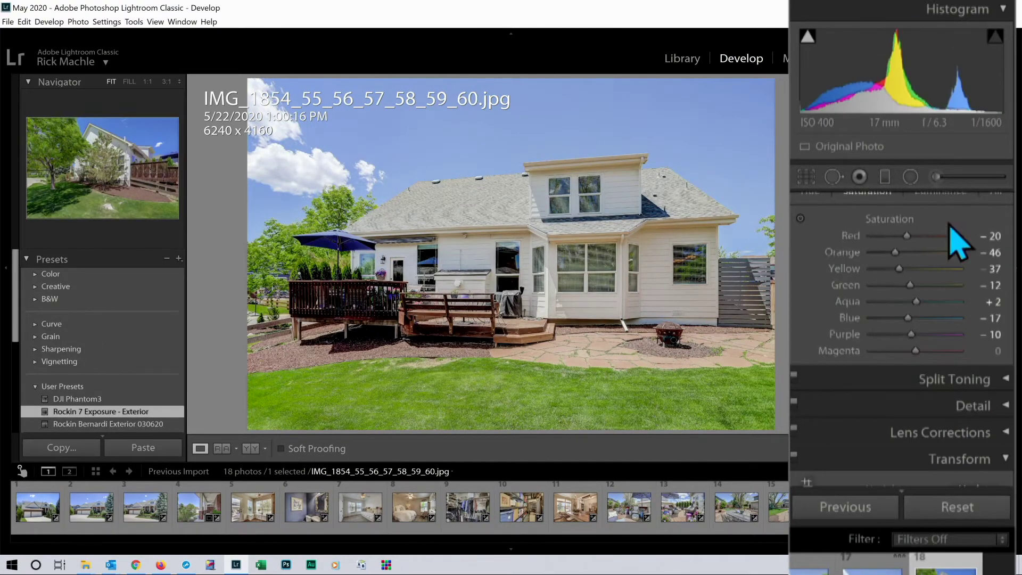
pyautogui.moveTo(891, 80); pyautogui.dragTo(907, 80)
# Return to the rear lawn photo, IMG_1833, and change its Upright correction to Level.
pyautogui.press('Left')
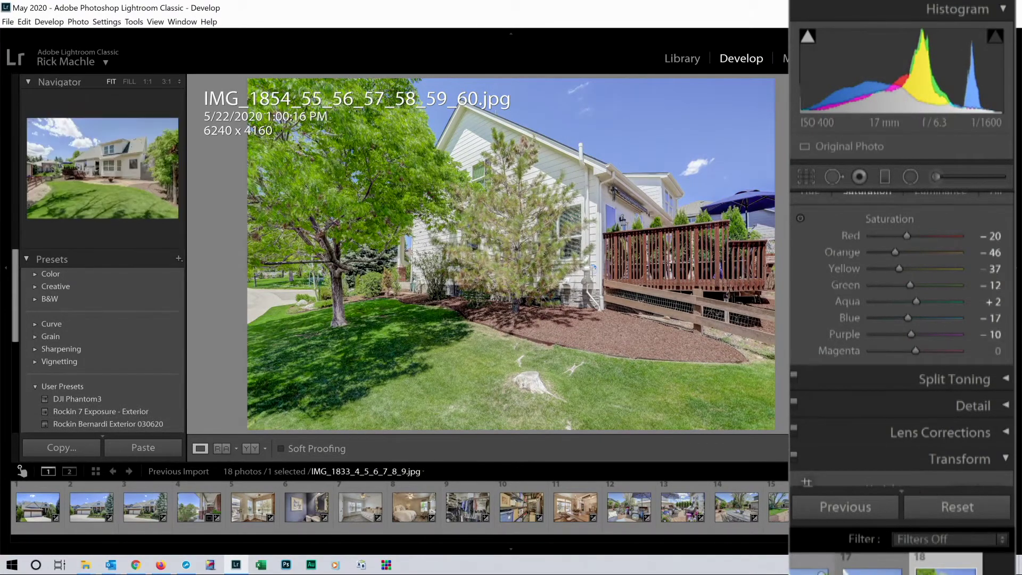
pyautogui.moveTo(1017, 324); pyautogui.dragTo(1016, 367)
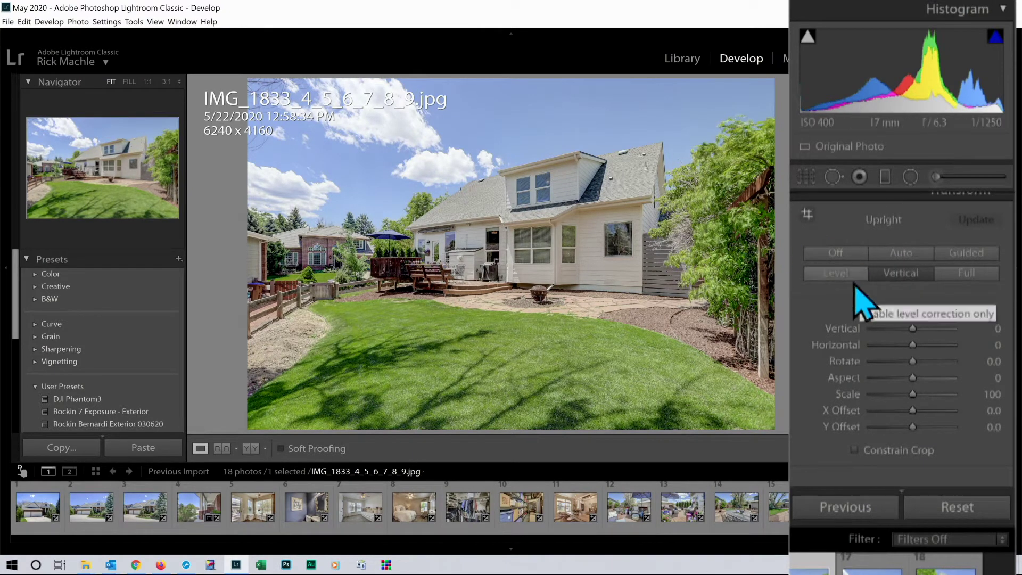
pyautogui.click(830, 271)
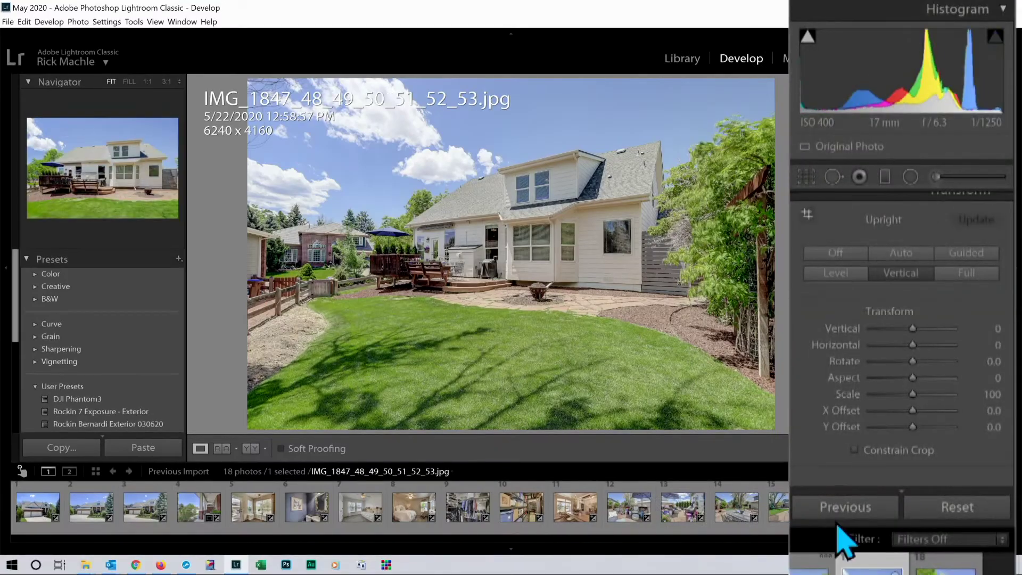
# Compare the Level and Vertical Upright corrections on the rear house photo, IMG_1847, and keep Level.
pyautogui.click(834, 274)
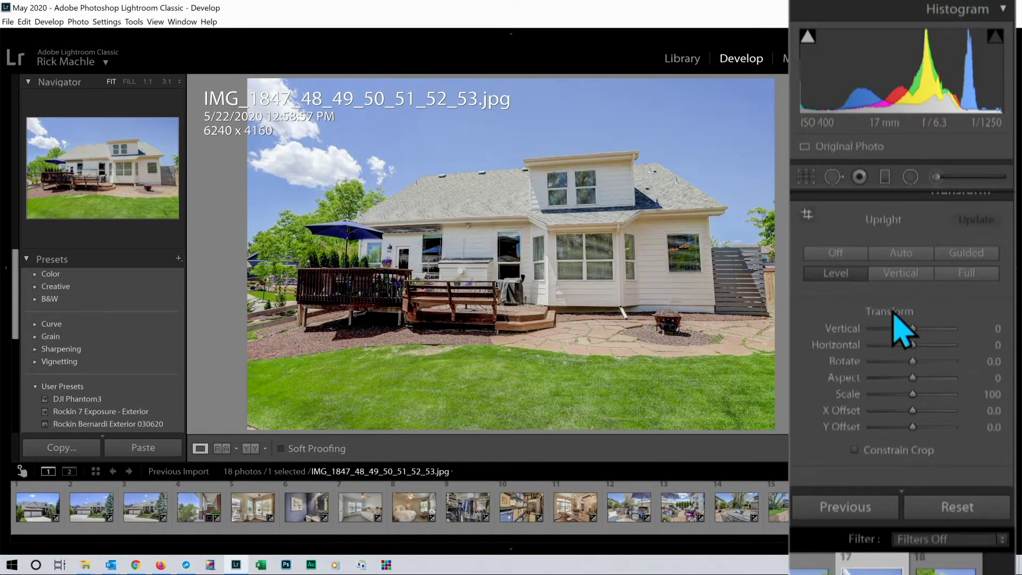
pyautogui.click(903, 273)
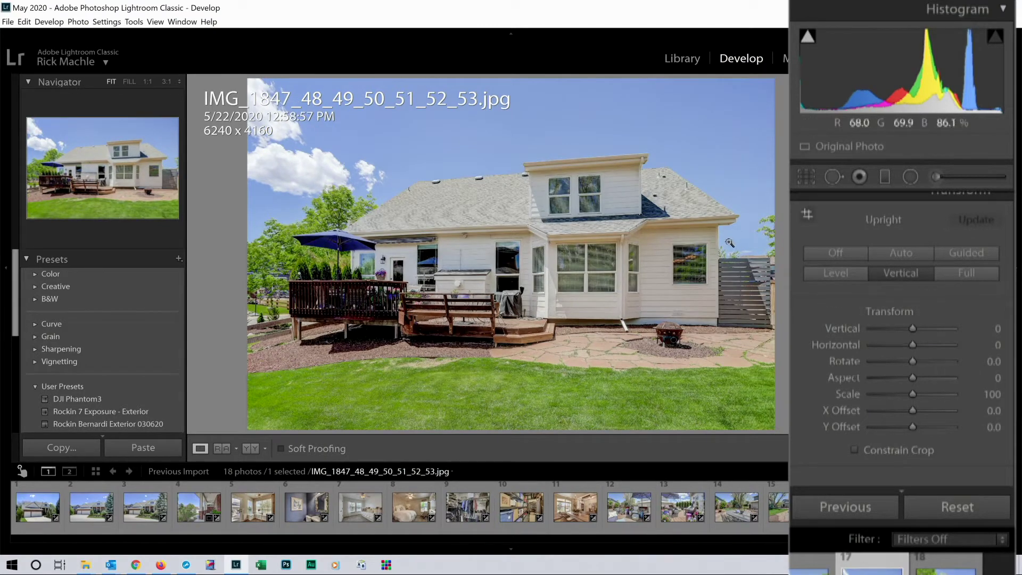
pyautogui.click(836, 274)
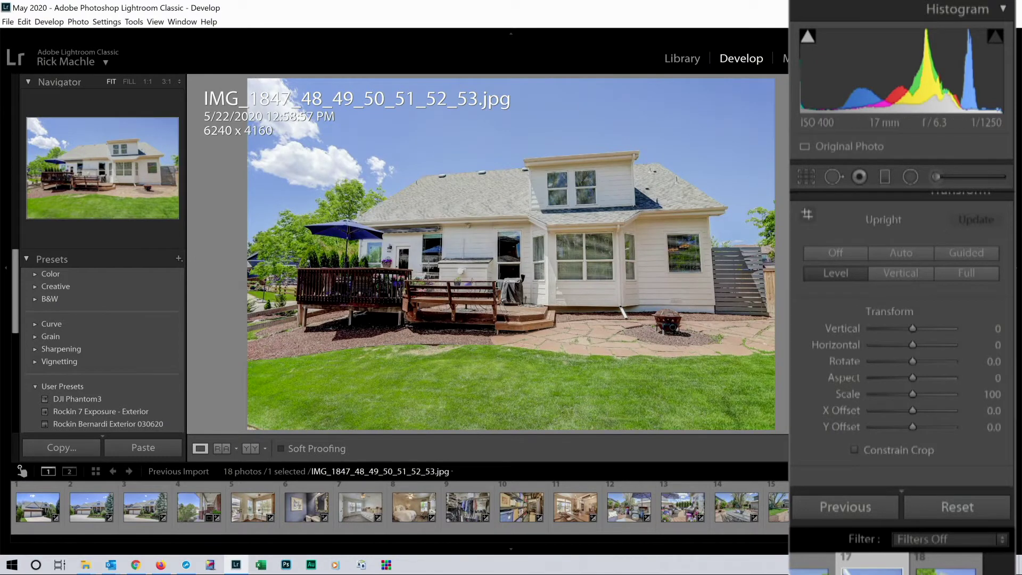
# Open the side yard photo, IMG_1854, and set its Upright correction to Level.
pyautogui.click(846, 567)
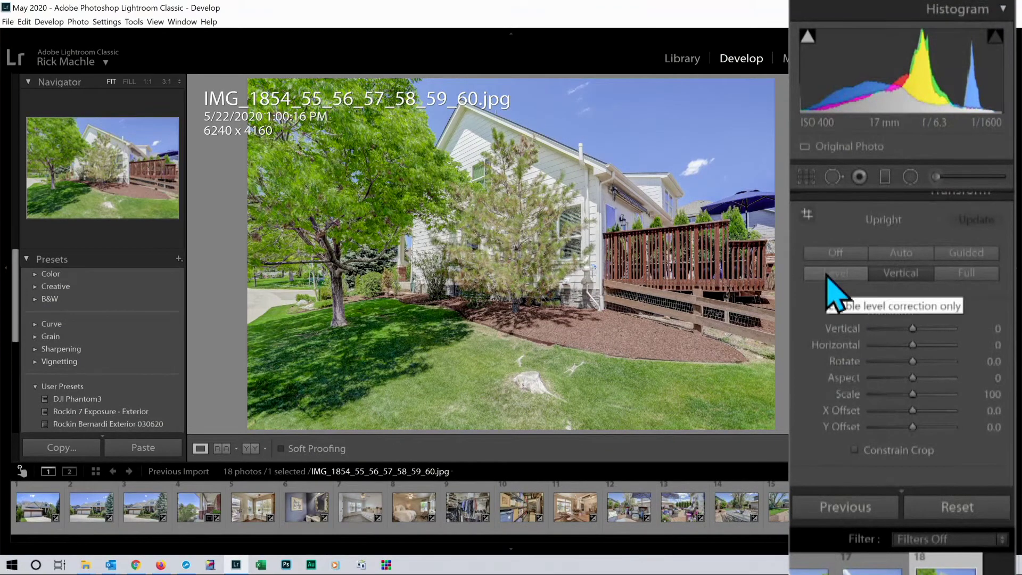
pyautogui.click(828, 273)
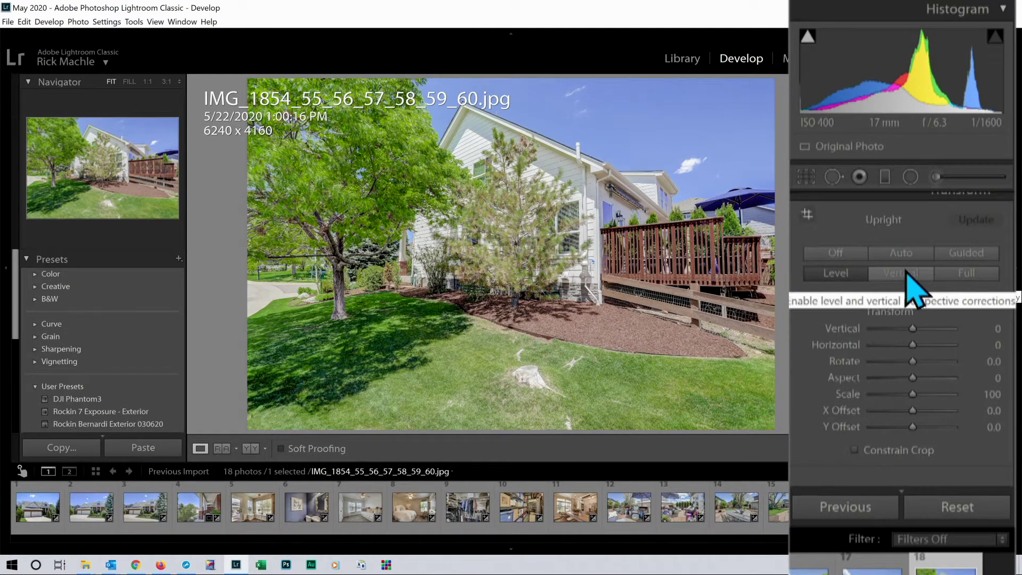
pyautogui.click(907, 272)
# Select all the photos, export them to the Corrected subfolder of the 20200523 folder, and return to the Library.
pyautogui.hotkey('ctrl', 'a')
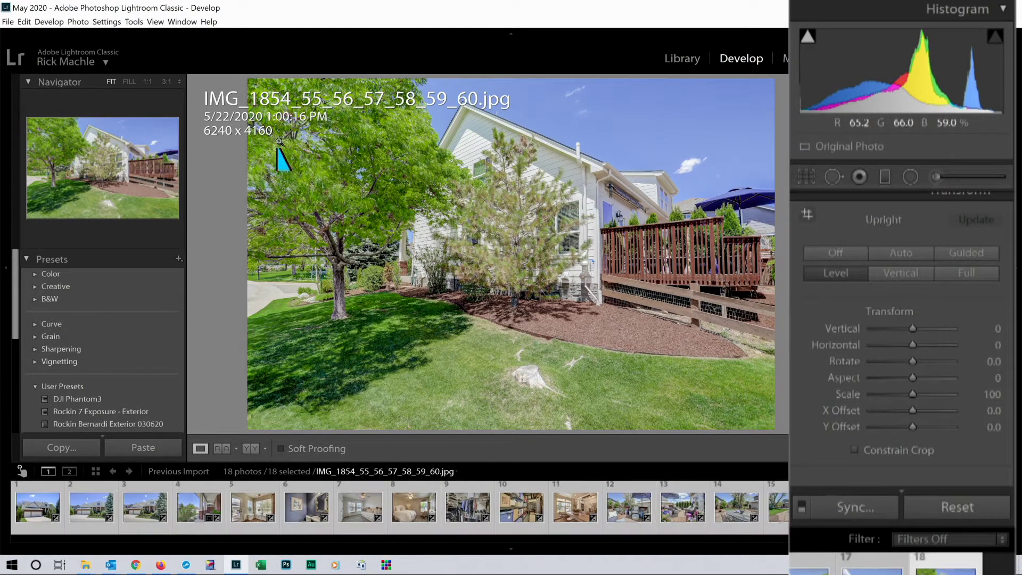
pyautogui.click(7, 22)
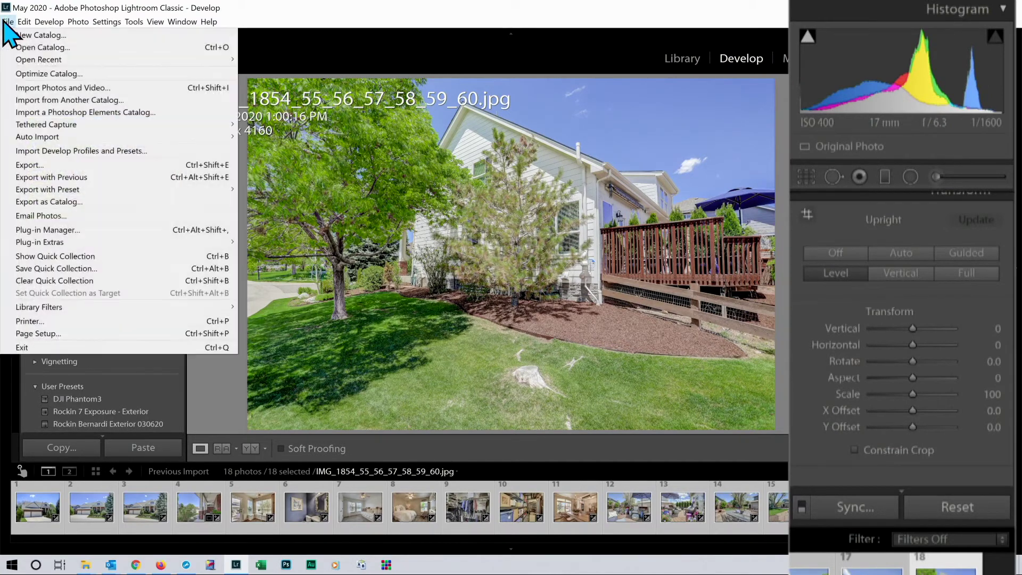
pyautogui.click(30, 165)
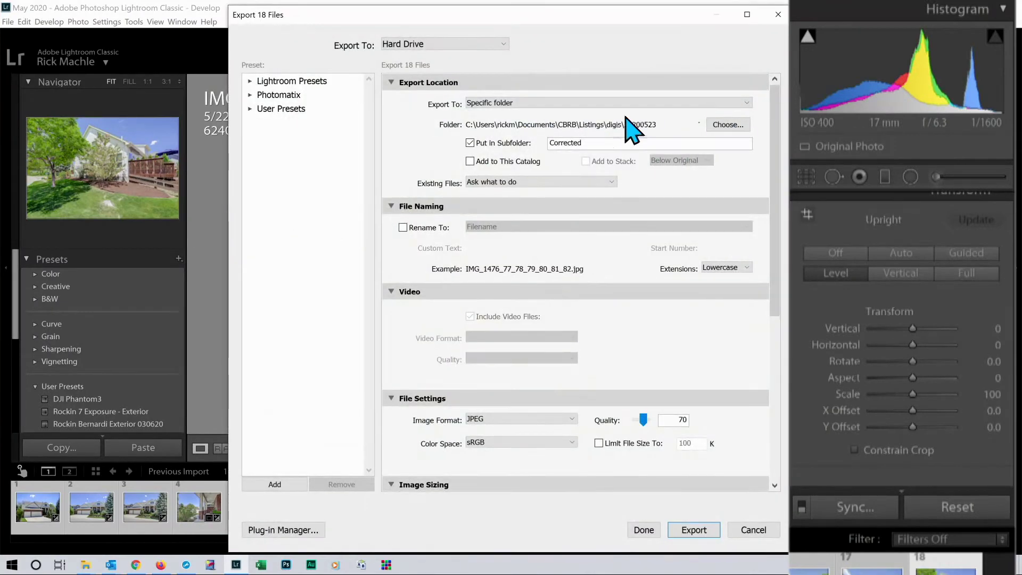
pyautogui.click(733, 126)
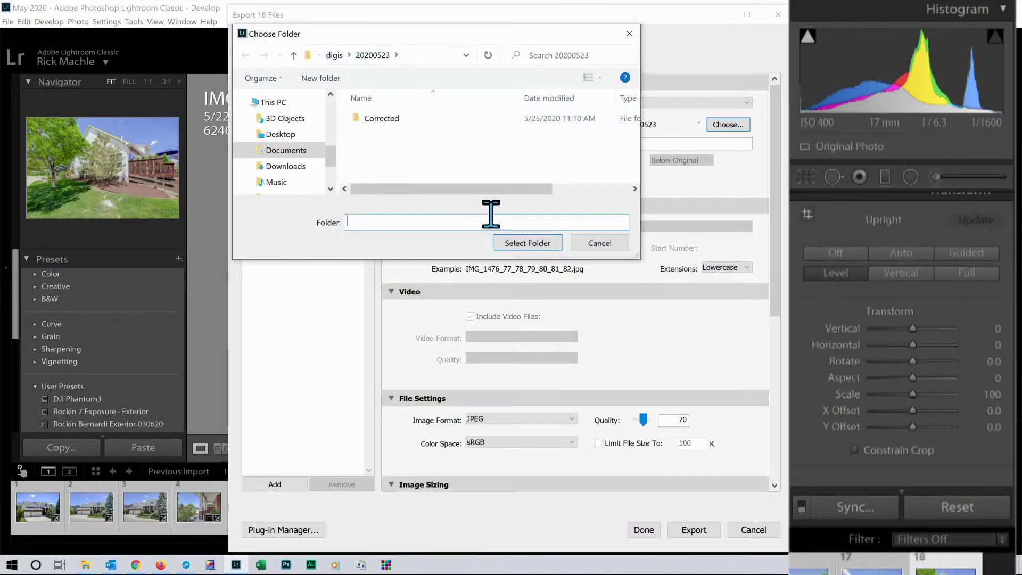
pyautogui.click(530, 242)
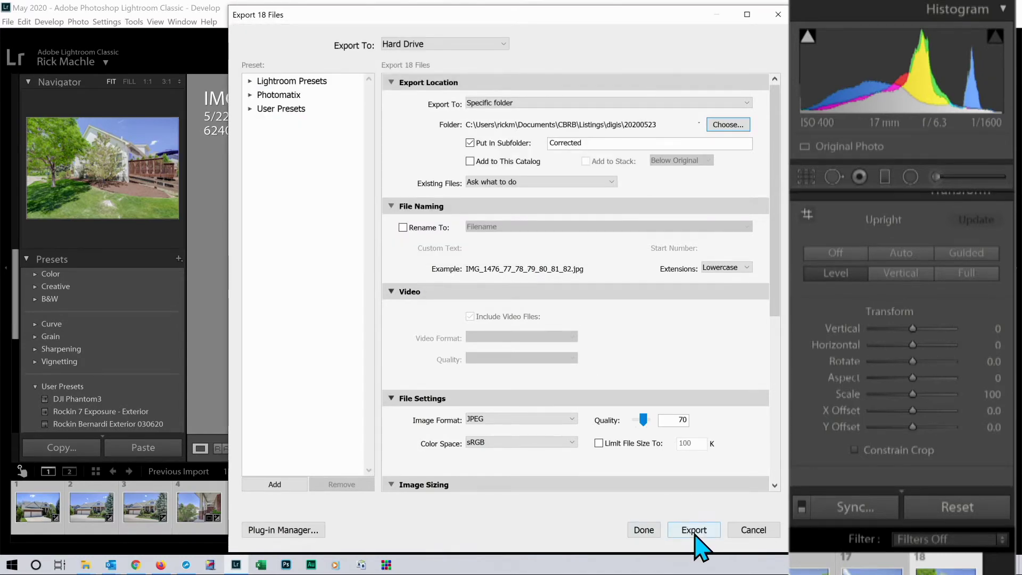
pyautogui.click(695, 533)
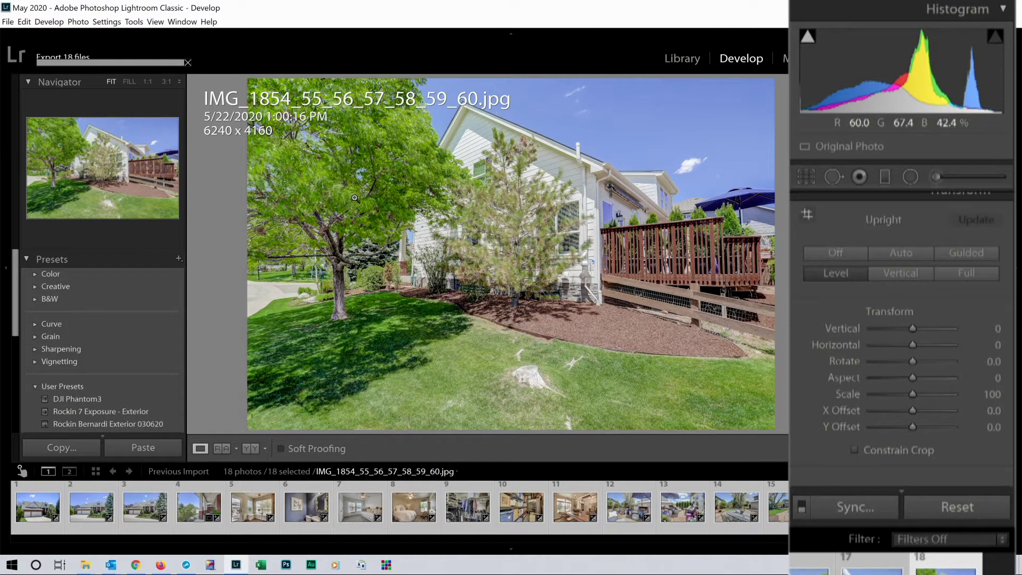
pyautogui.click(682, 61)
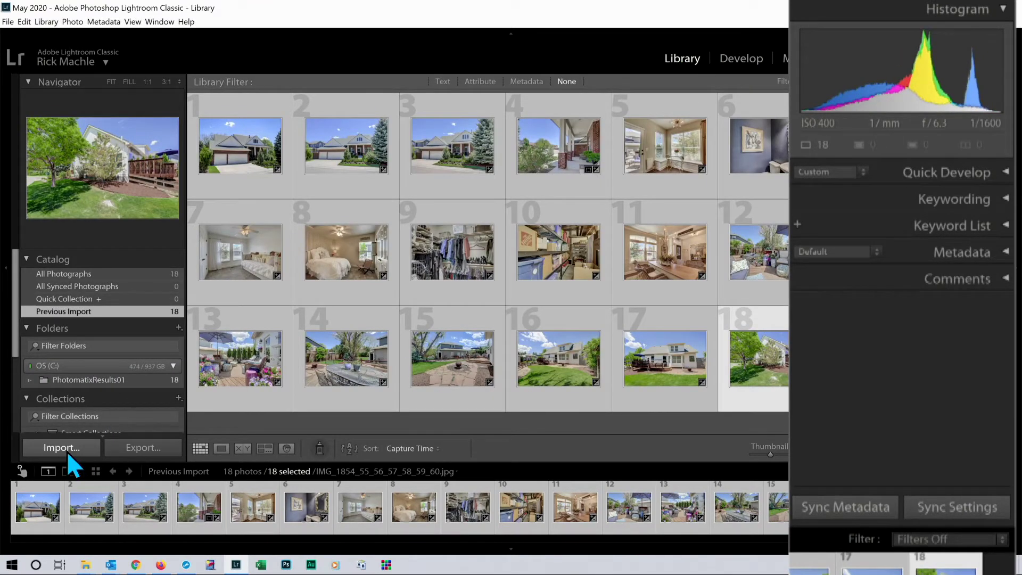
# Start an import from the PhotomatixResults01 folder and exclude the photos IMG_1504, IMG_1518 and IMG_1532.
pyautogui.click(66, 450)
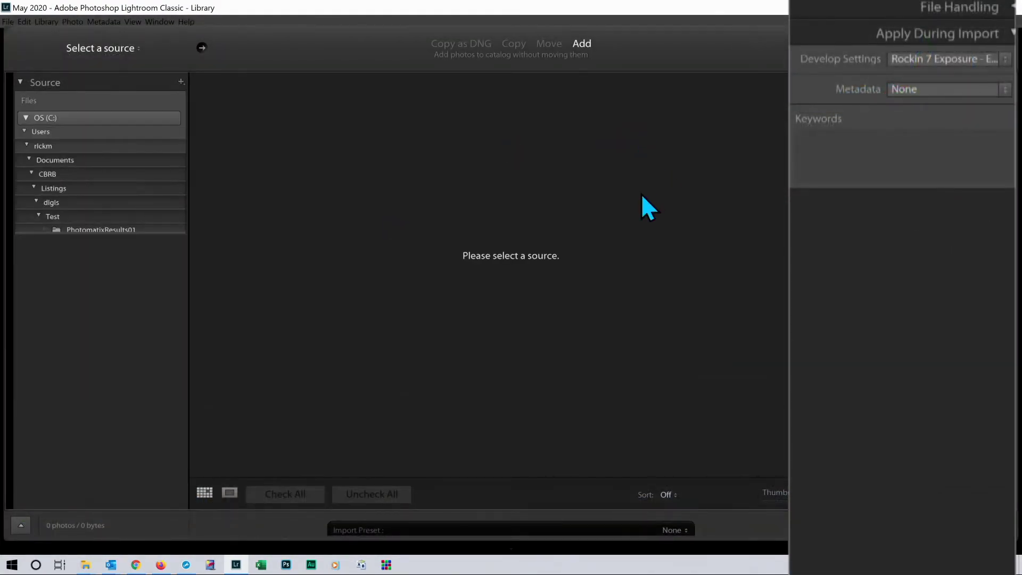
pyautogui.click(91, 228)
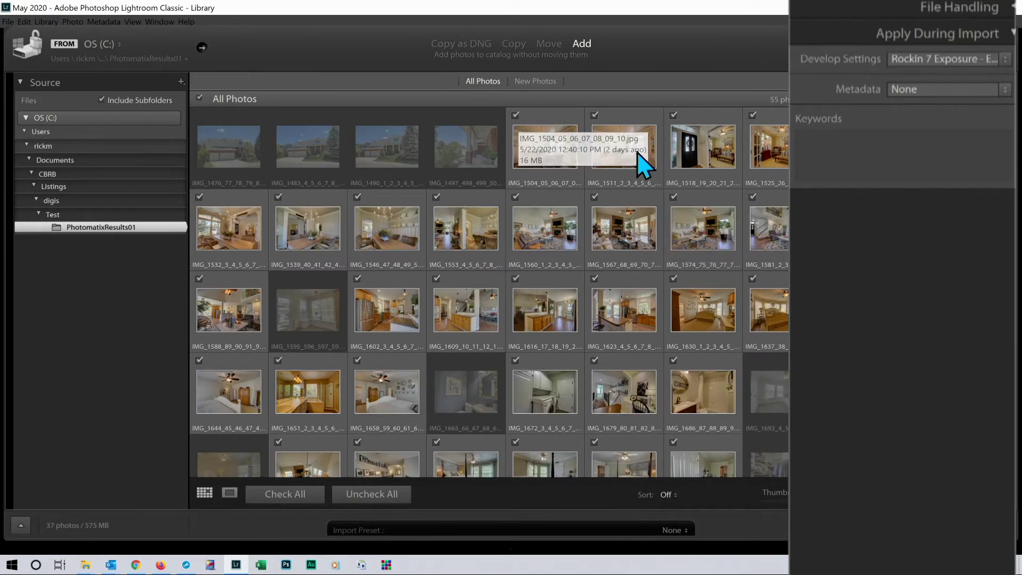
pyautogui.click(514, 115)
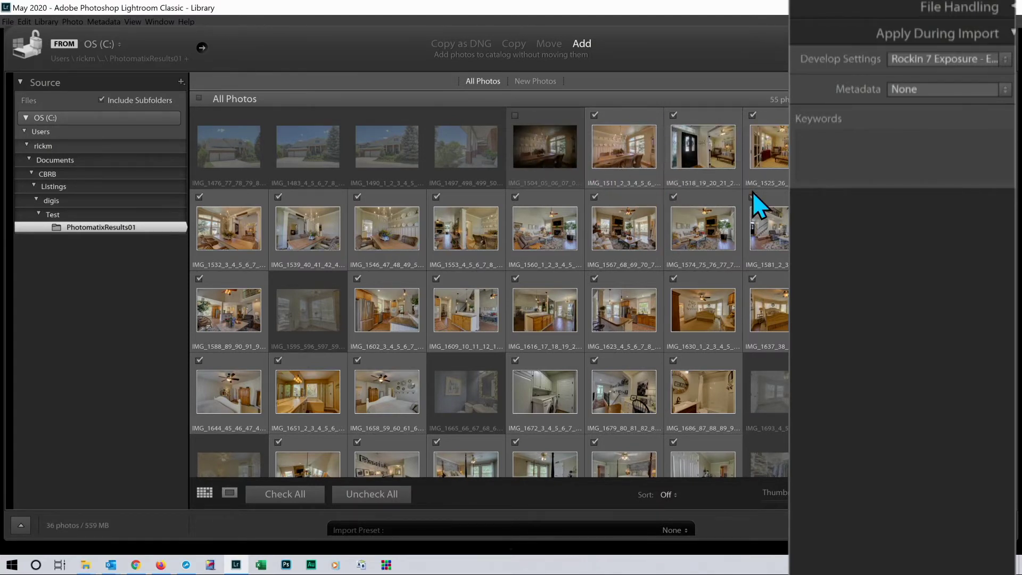
pyautogui.click(673, 116)
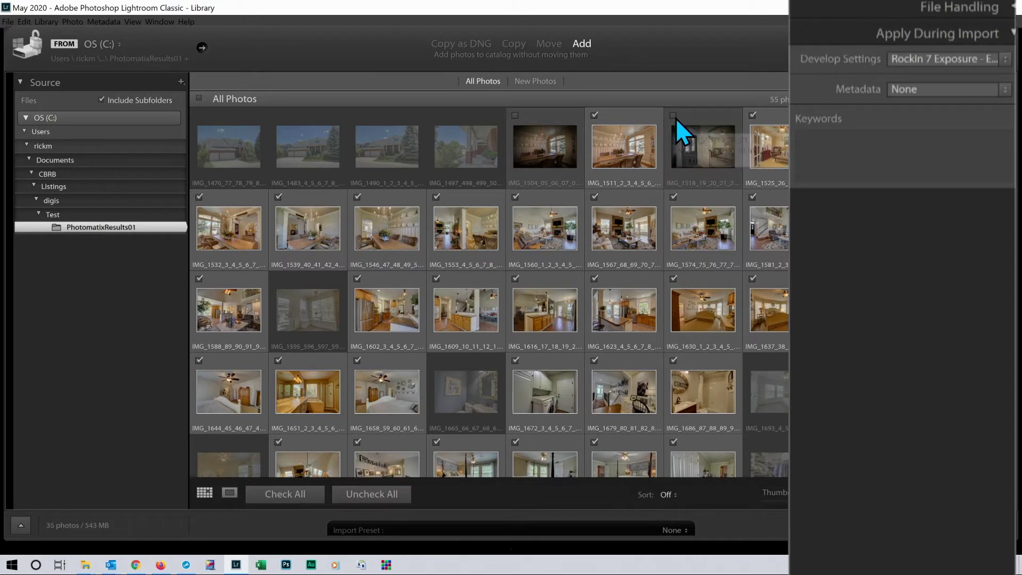
pyautogui.click(199, 198)
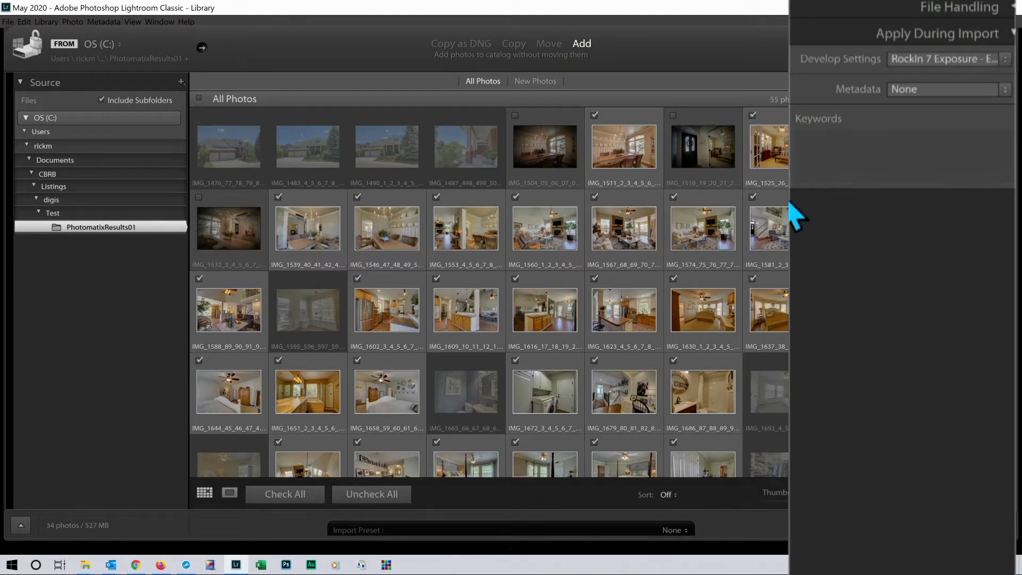
# Exclude the storage shelf photo IMG_1770 and the rear house photo IMG_1840 from the import.
pyautogui.moveTo(793, 234); pyautogui.dragTo(792, 433)
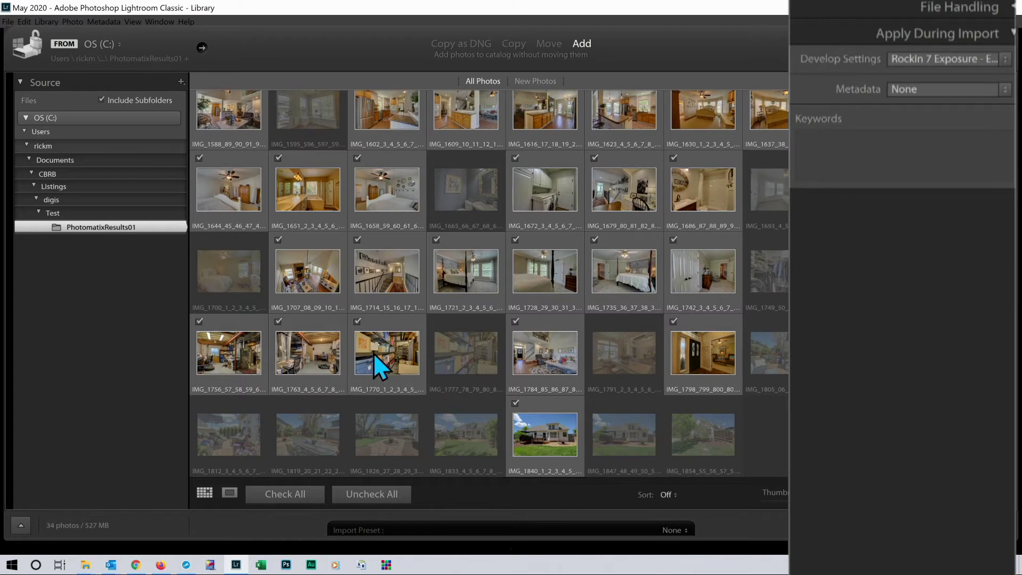
pyautogui.click(359, 320)
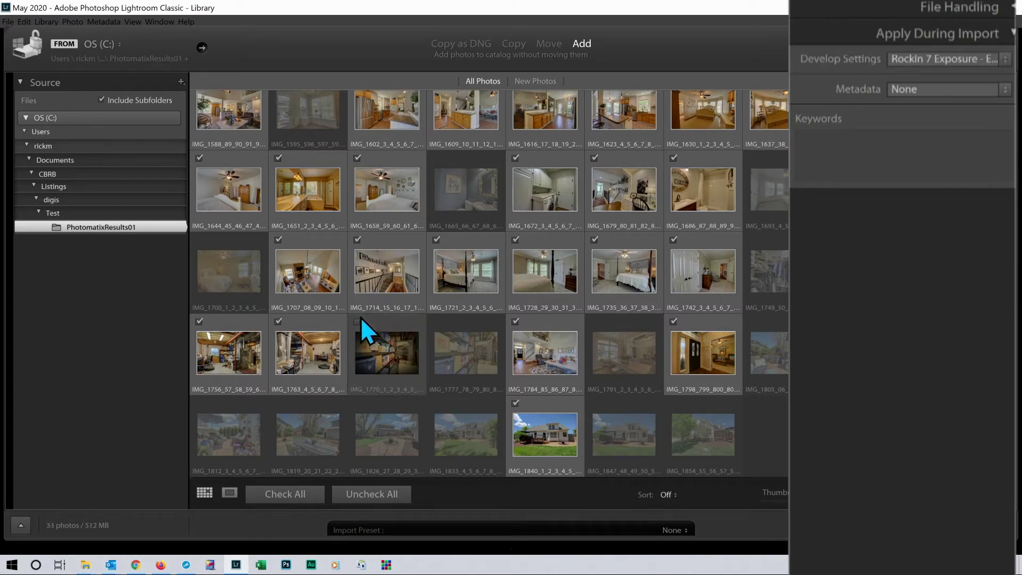
pyautogui.click(515, 403)
pyautogui.scroll(2, 490, 284)
pyautogui.scroll(2, 489, 284)
pyautogui.scroll(-3, 489, 284)
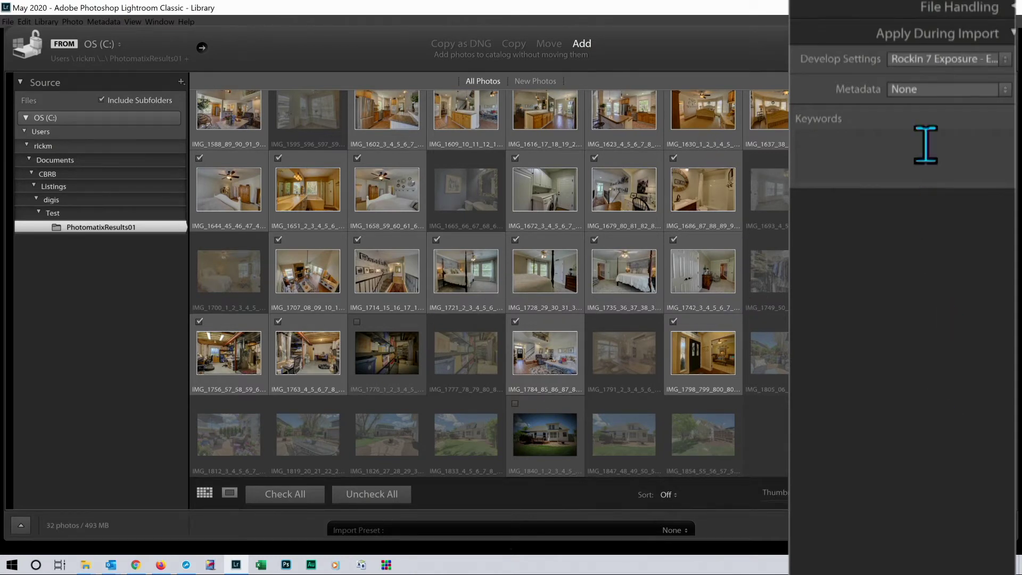
# Apply the Rockin Interior 20200120 user preset as the import develop settings and import the checked photos.
pyautogui.click(975, 60)
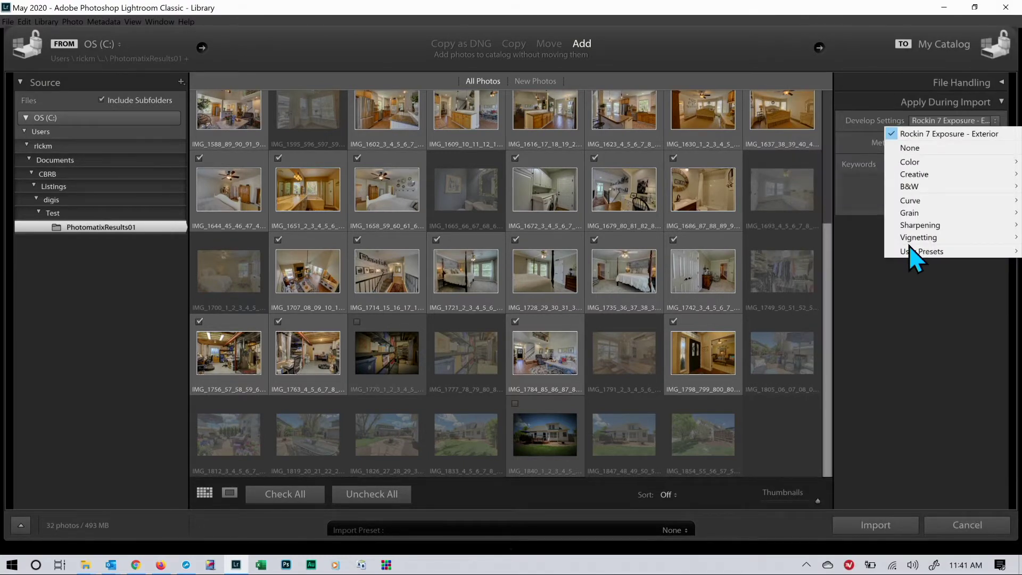
pyautogui.moveTo(915, 253)
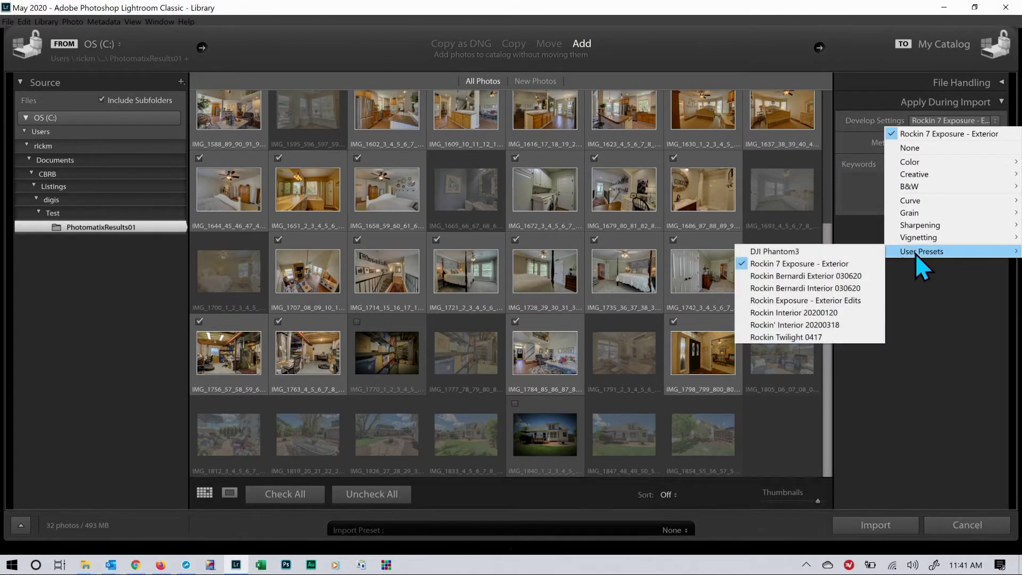
pyautogui.click(792, 314)
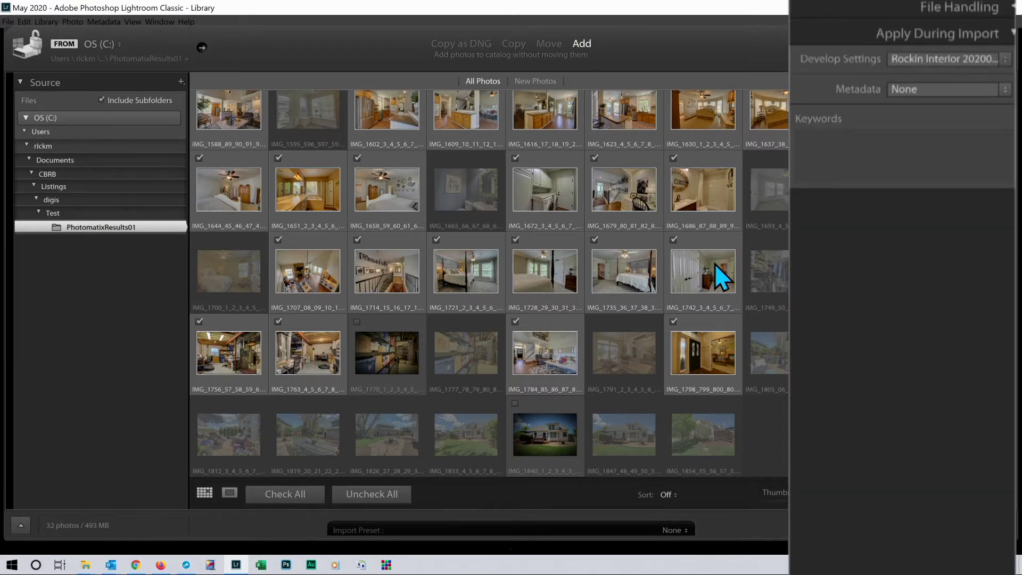
pyautogui.press('Return')
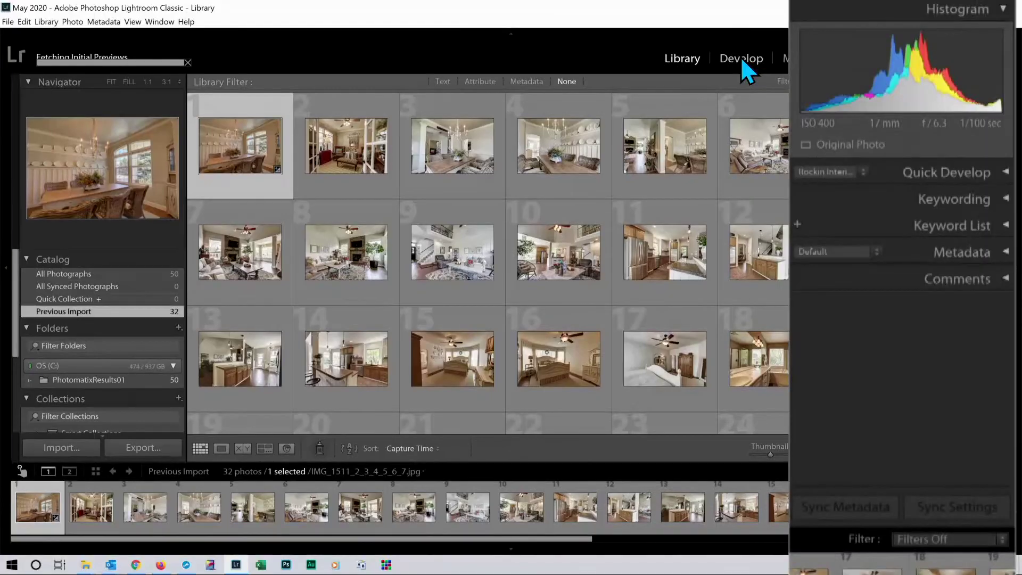
# Open the dining room photo IMG_1511 in Develop, apply Auto tone and raise its exposure to about +1.27.
pyautogui.click(740, 58)
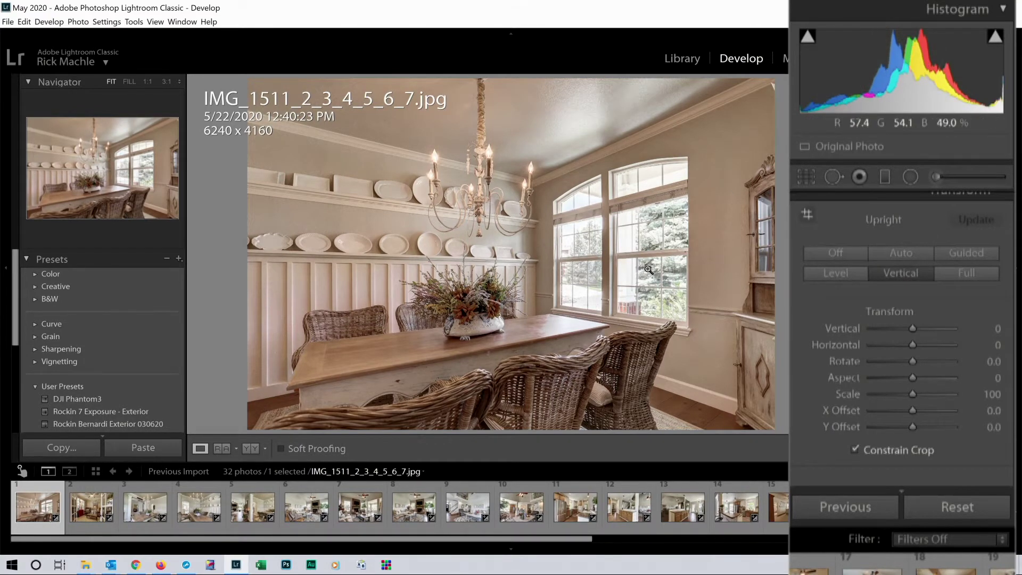
pyautogui.press('Right')
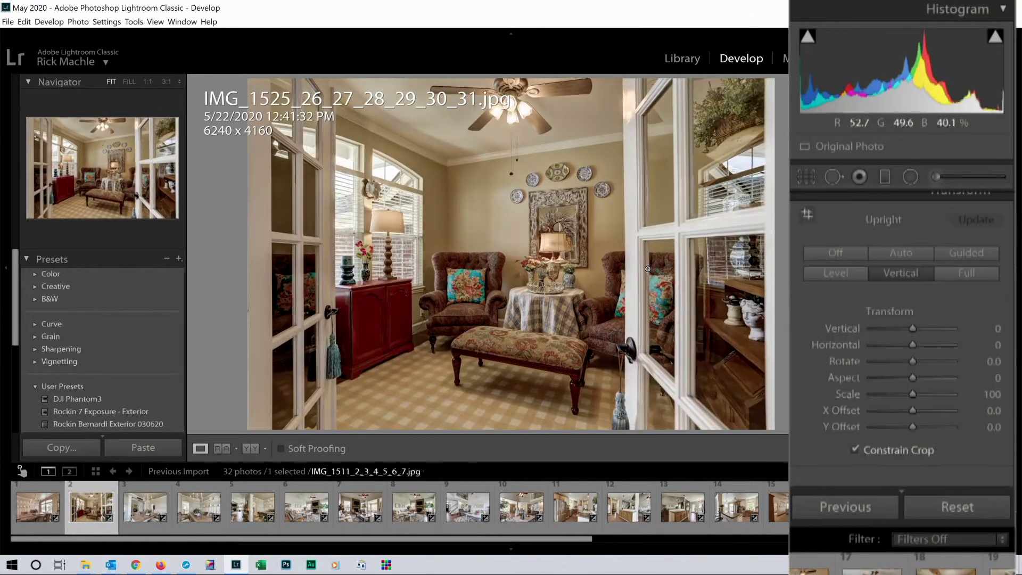
pyautogui.press('Left')
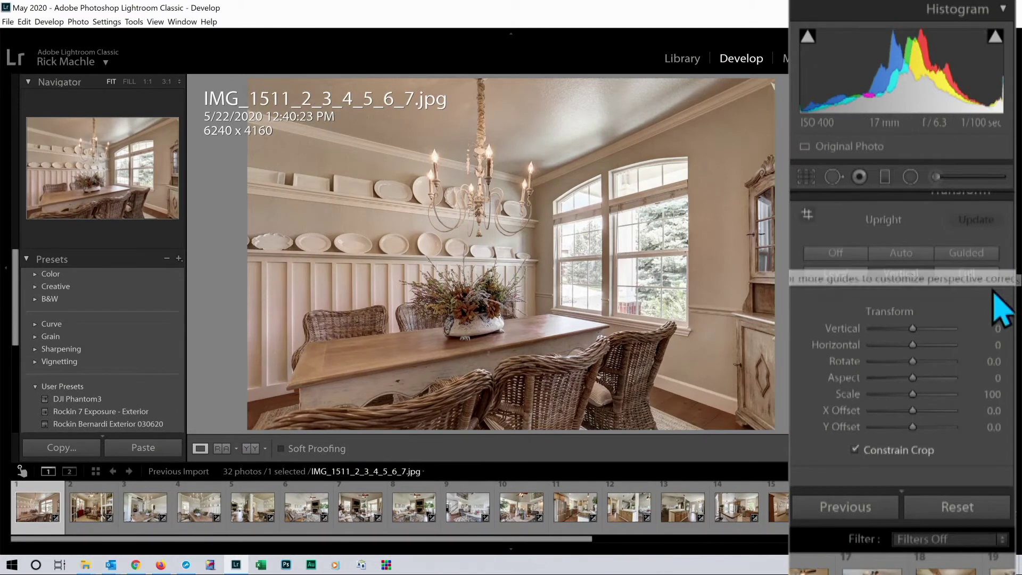
pyautogui.scroll(15, 980, 301)
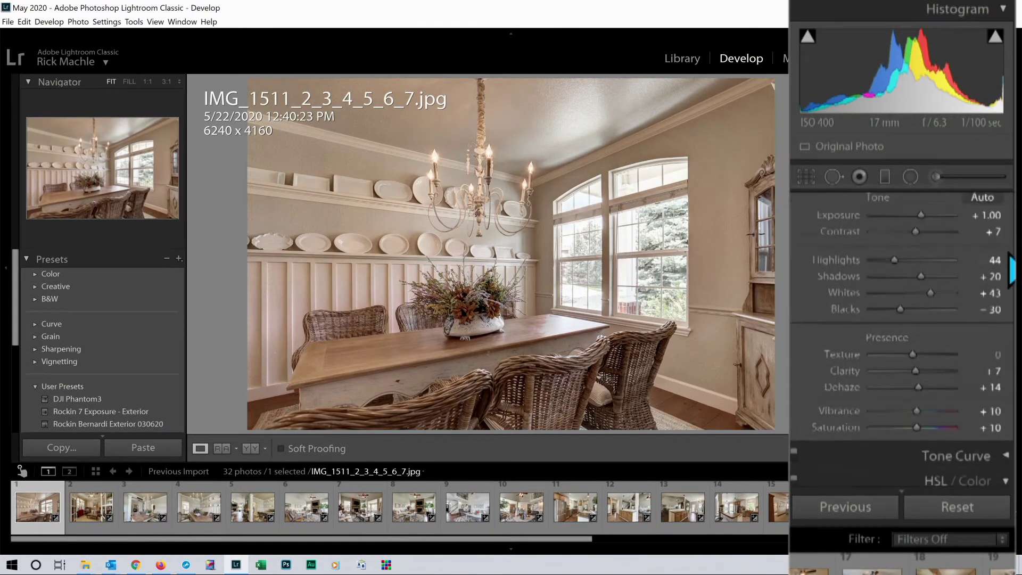
pyautogui.click(981, 298)
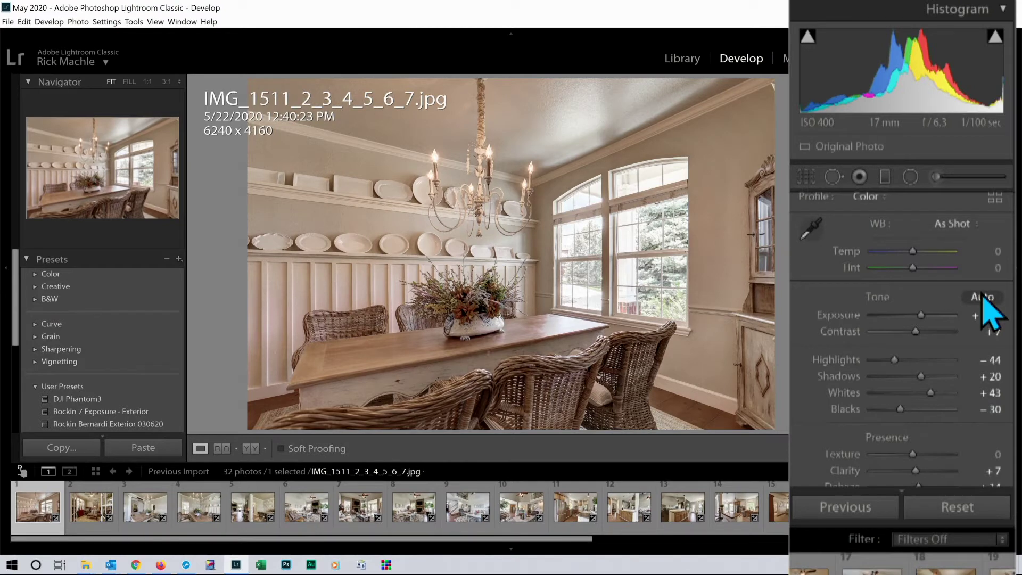
pyautogui.click(982, 298)
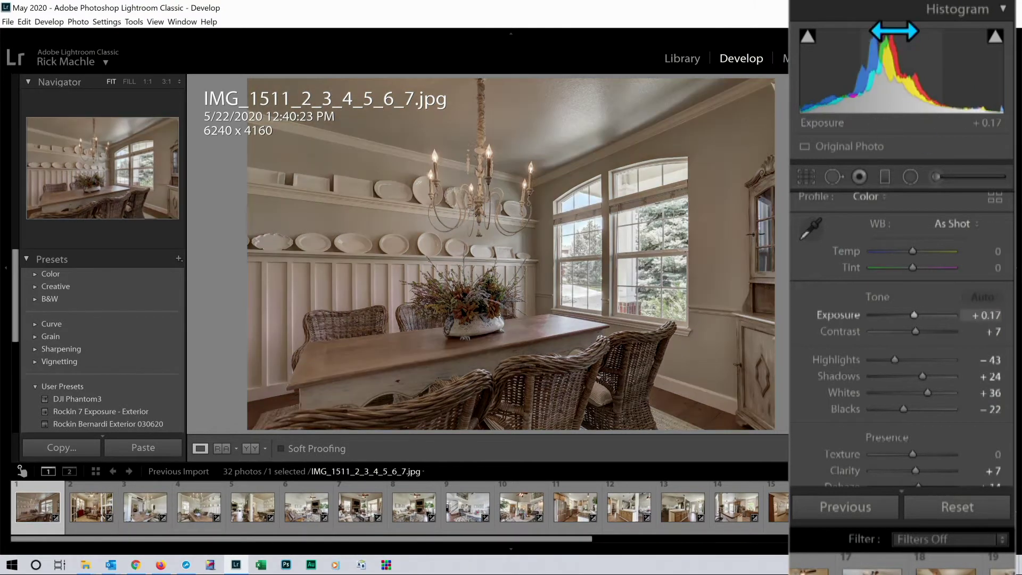
pyautogui.moveTo(847, 80); pyautogui.dragTo(877, 83)
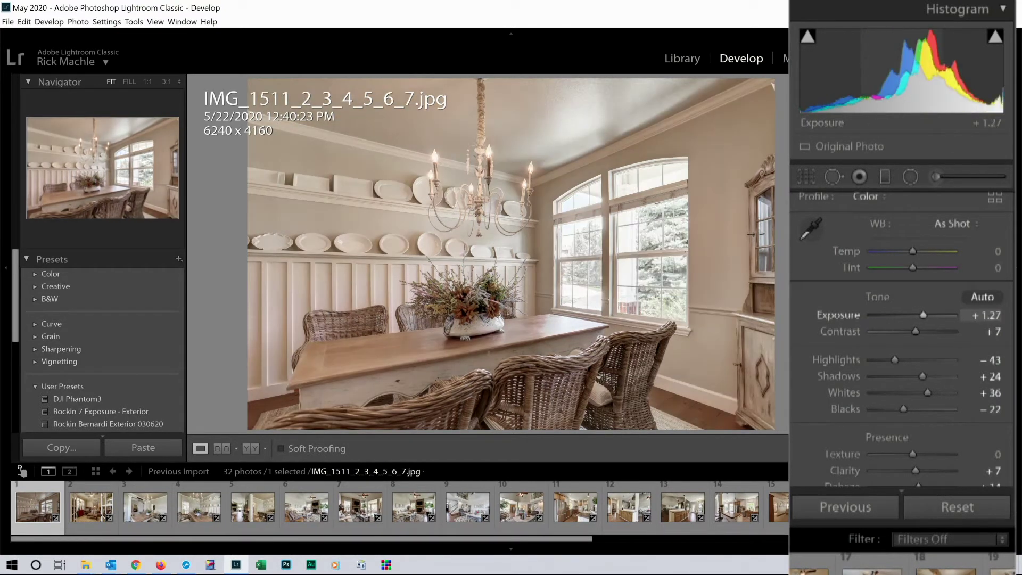
# Add a radial filter with exposure −0.75, dehaze 11 and saturation 15 over each of the two dining room windows.
pyautogui.click(910, 177)
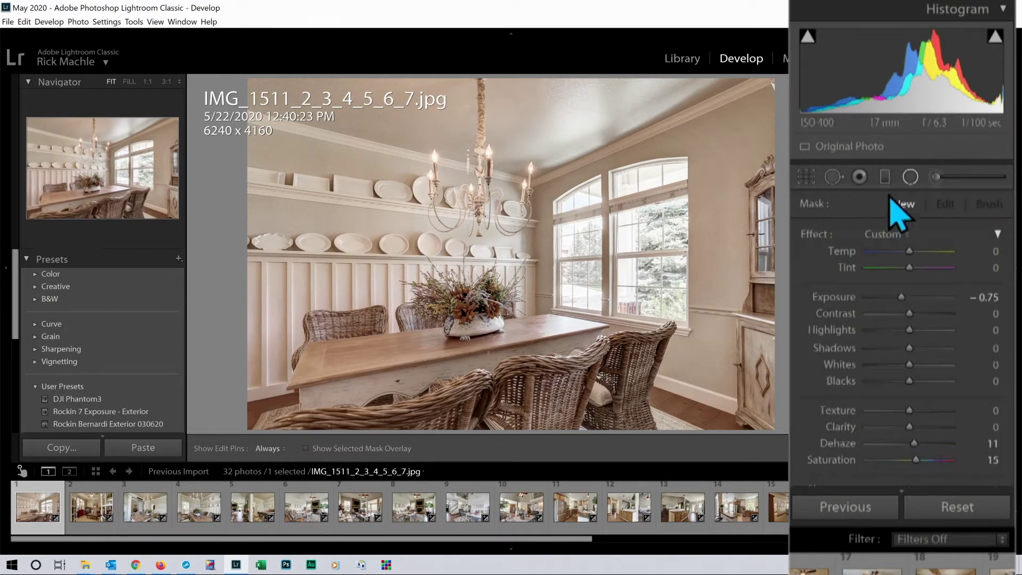
pyautogui.moveTo(650, 249); pyautogui.dragTo(691, 337)
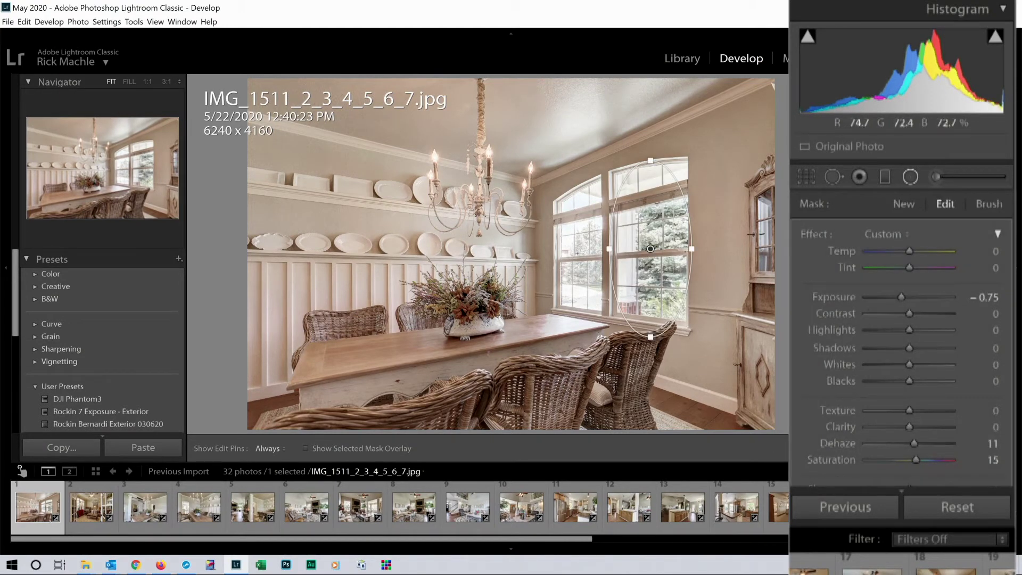
pyautogui.moveTo(577, 253); pyautogui.dragTo(612, 323)
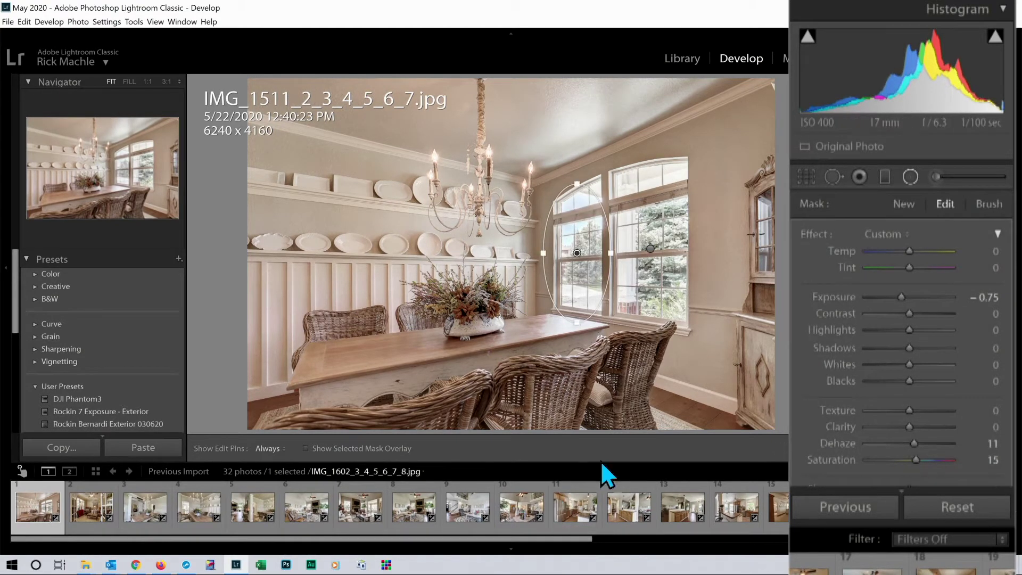
# Open the sitting room photo IMG_1525, apply Auto tone and set its exposure to about +1.08.
pyautogui.click(95, 526)
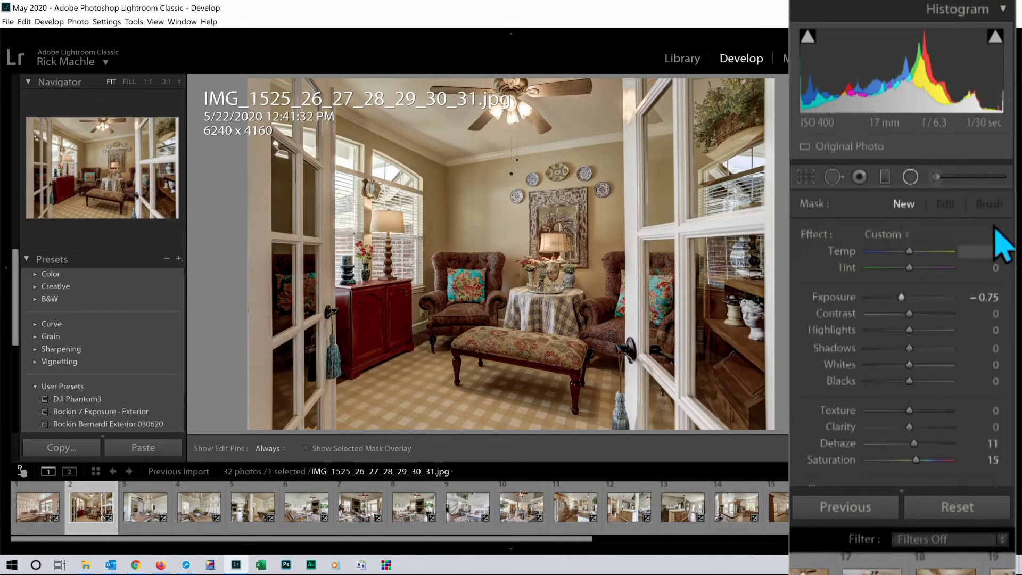
pyautogui.scroll(-8, 1011, 253)
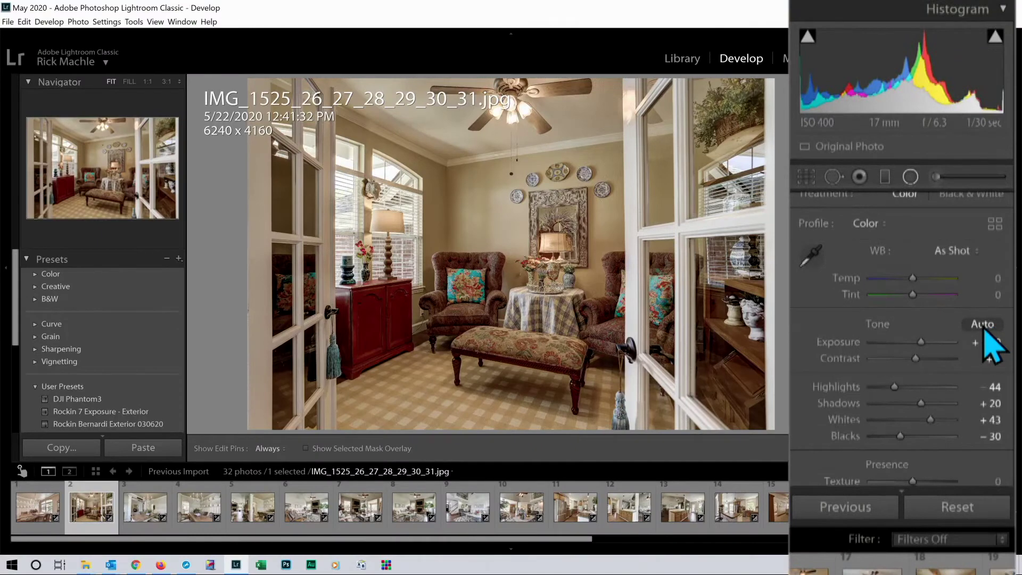
pyautogui.click(982, 326)
pyautogui.moveTo(916, 342); pyautogui.dragTo(922, 342)
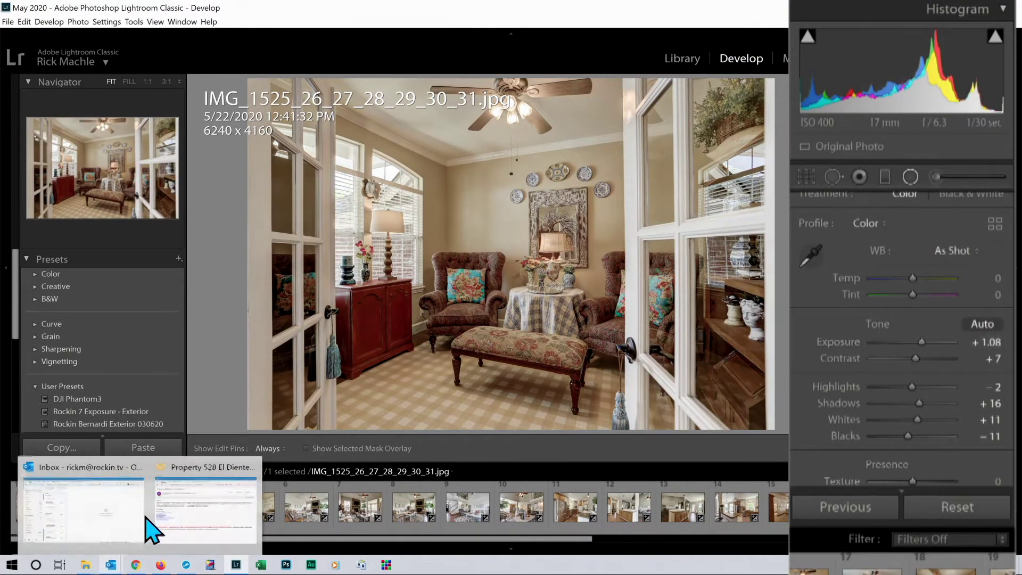
# Apply Auto tone to the dining room photos IMG_1539 and IMG_1546, and raise the exposure of IMG_1546.
pyautogui.click(142, 519)
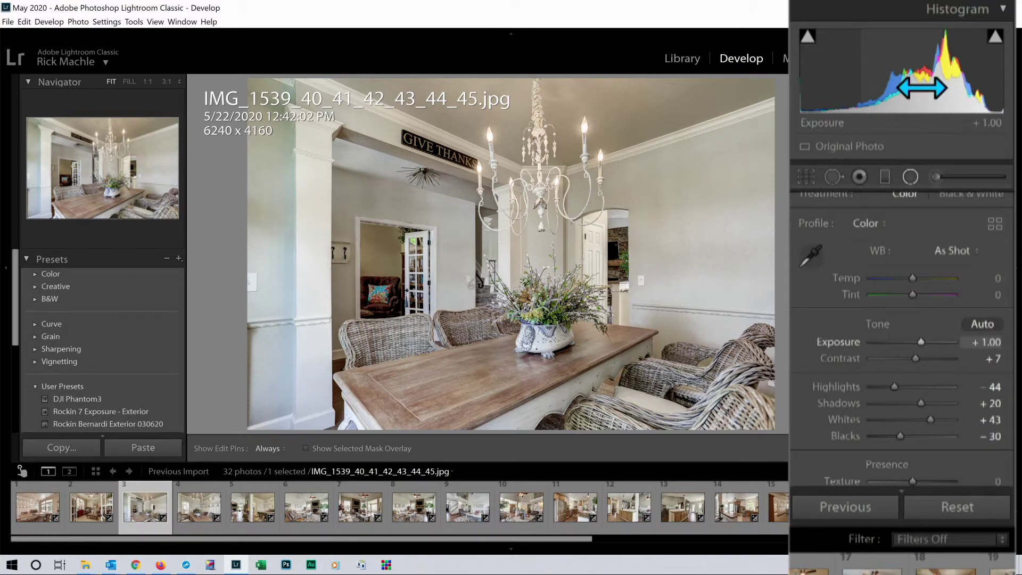
pyautogui.click(984, 325)
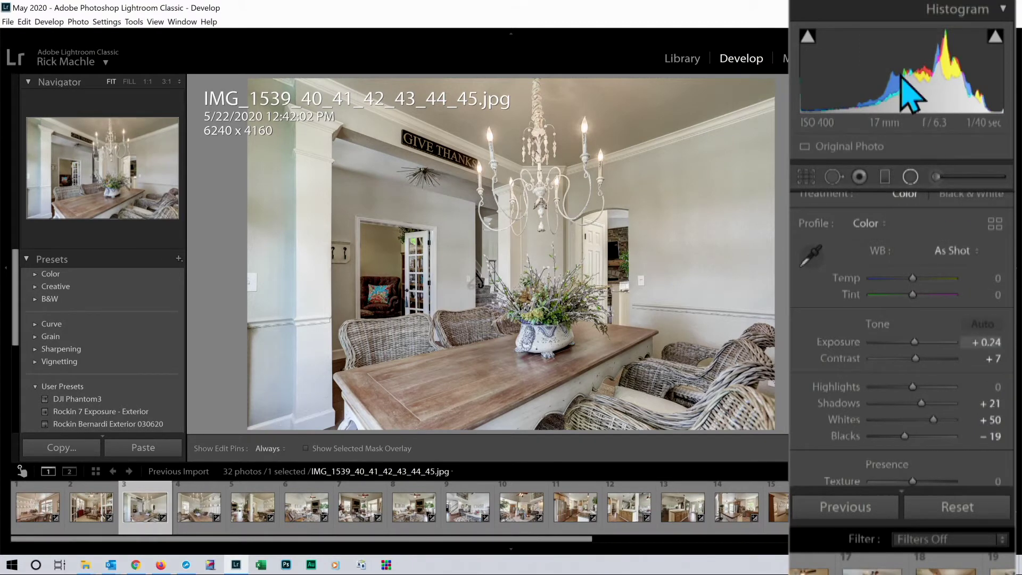
pyautogui.press('Right')
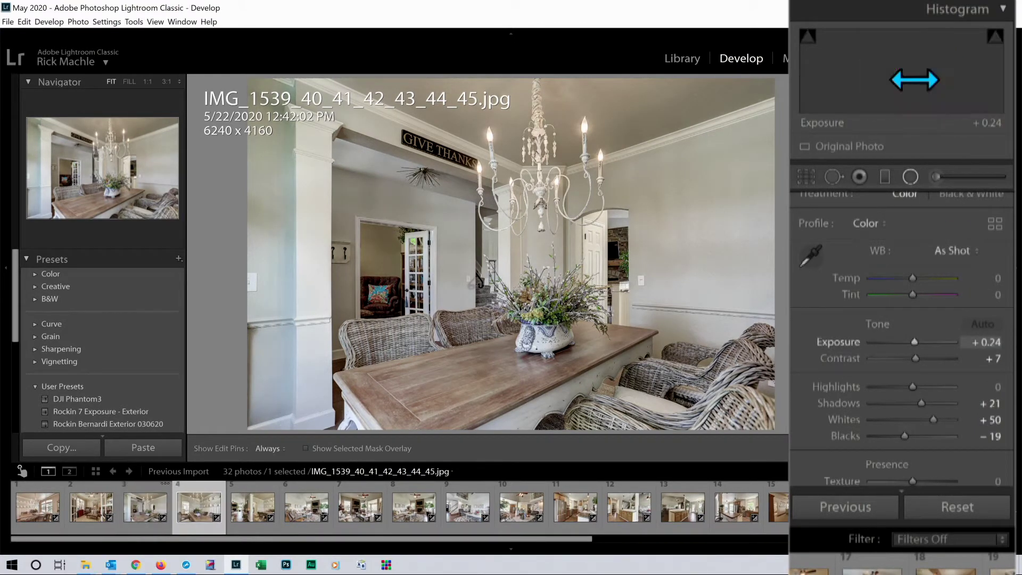
pyautogui.click(982, 323)
pyautogui.moveTo(904, 74); pyautogui.dragTo(937, 74)
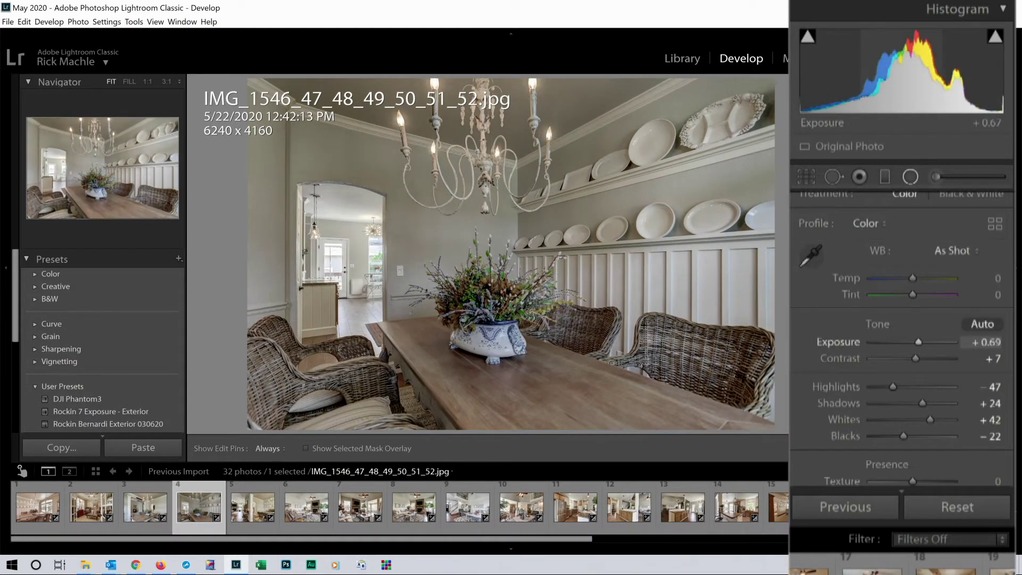
# Open the dining and living area photo IMG_1553, apply Auto tone and raise its exposure.
pyautogui.press('Right')
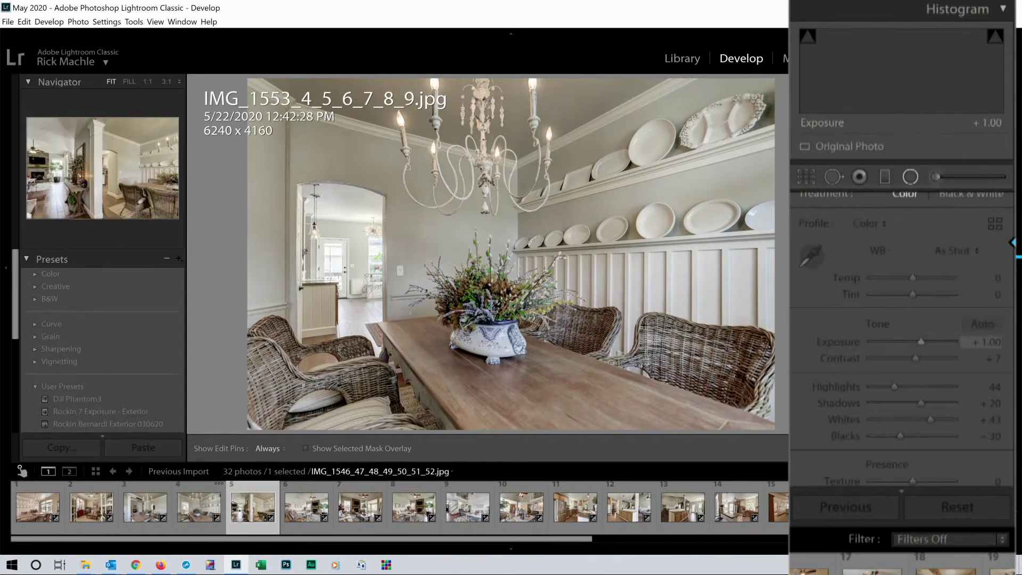
pyautogui.click(981, 325)
pyautogui.moveTo(919, 73); pyautogui.dragTo(918, 74)
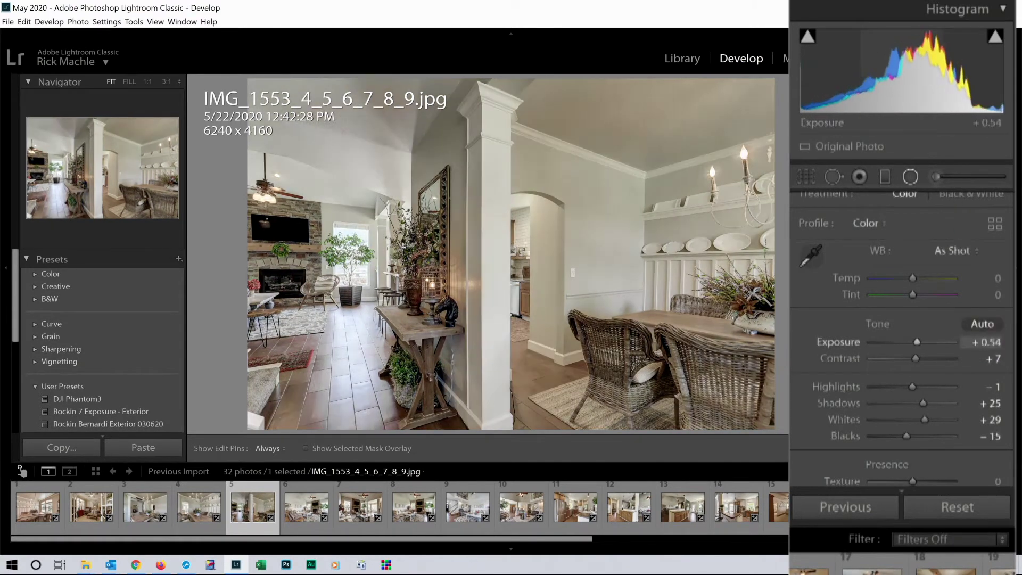
# Apply Auto tone to the living room photo IMG_1560, set exposure to about +0.45 and add a radial filter over the window behind the tree.
pyautogui.press('Right')
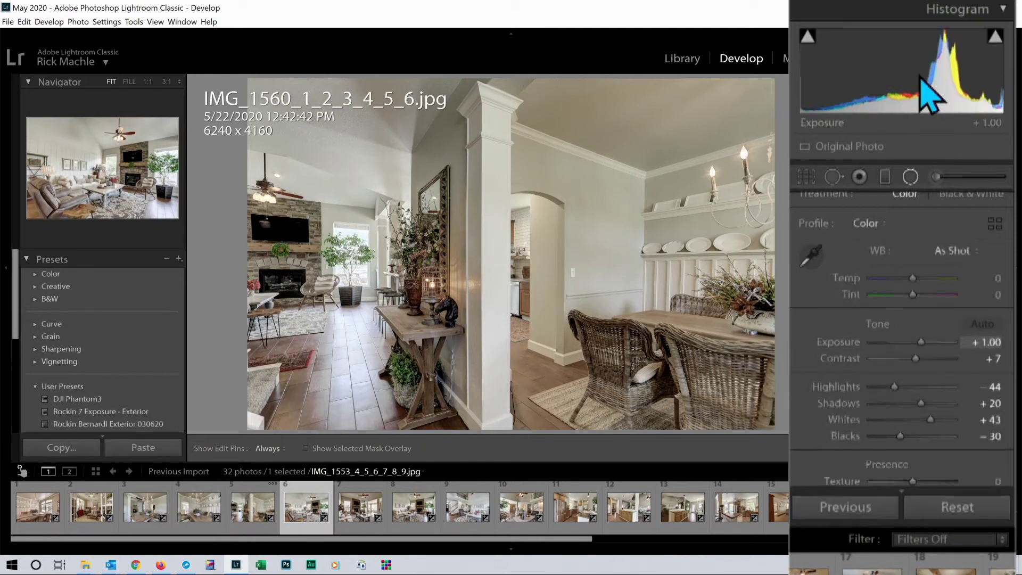
pyautogui.click(982, 326)
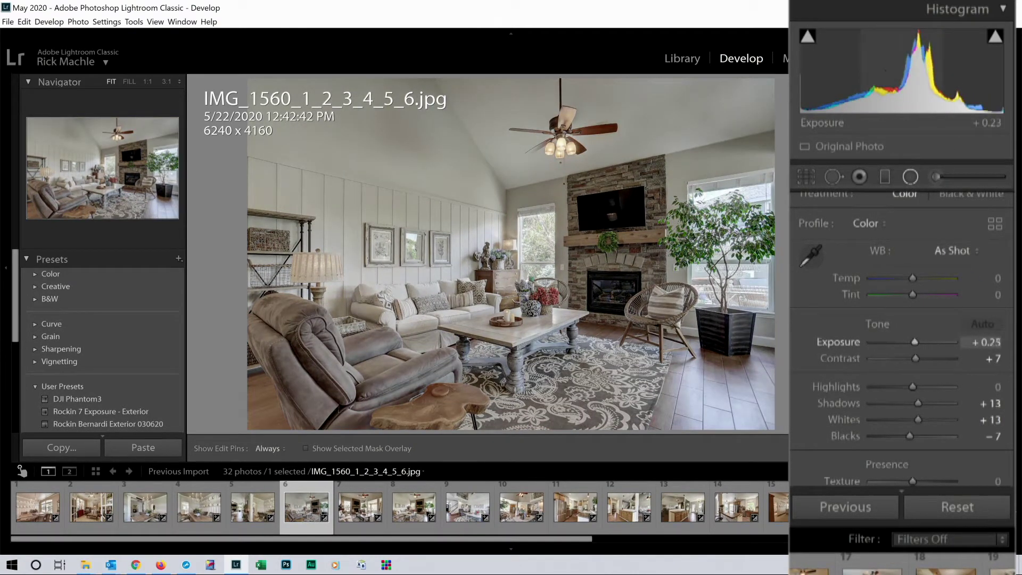
pyautogui.moveTo(885, 69); pyautogui.dragTo(895, 70)
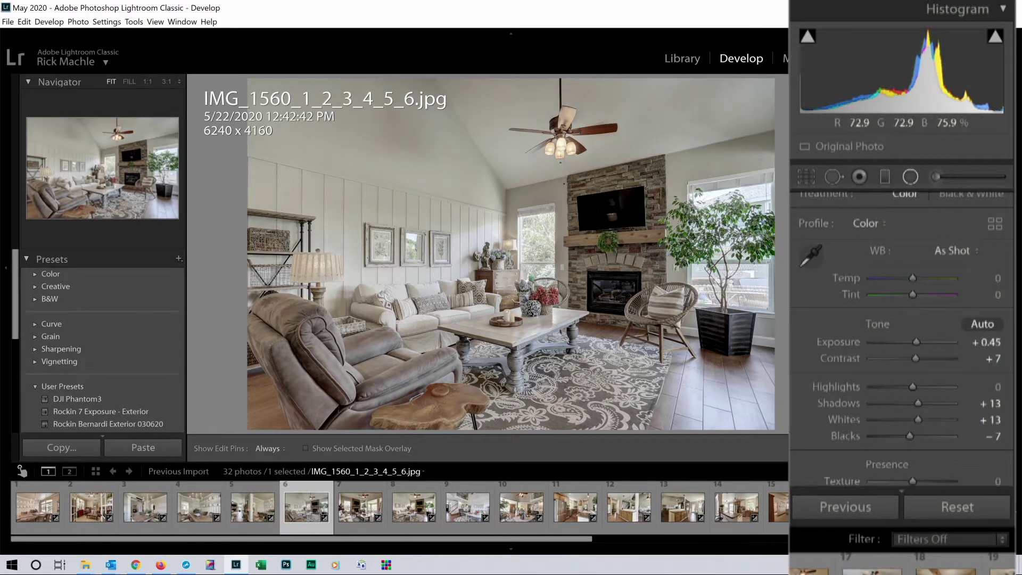
pyautogui.moveTo(730, 241); pyautogui.dragTo(777, 316)
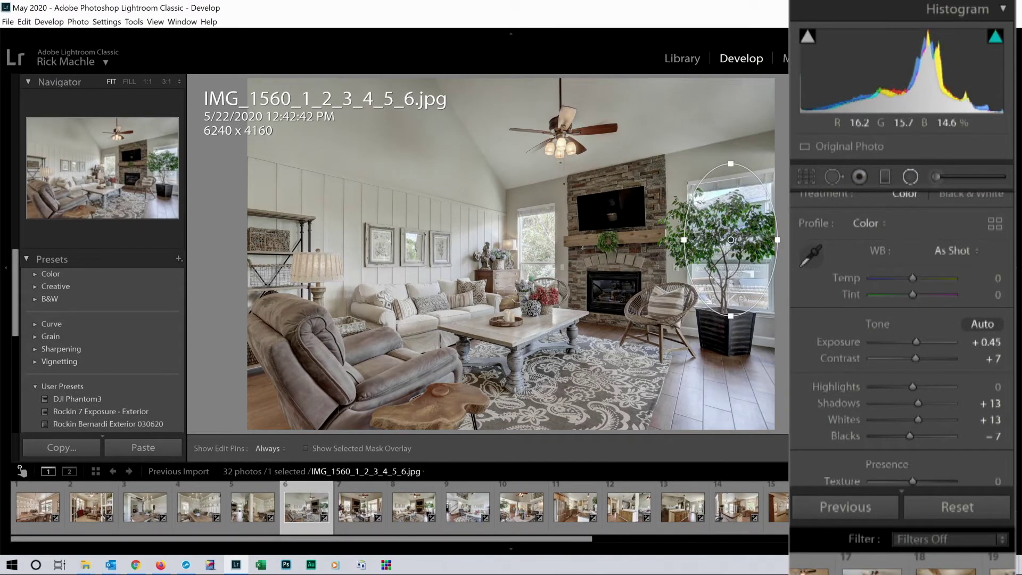
# Add a radial filter over the window beside the fireplace in the living room photo IMG_1560.
pyautogui.moveTo(535, 248); pyautogui.dragTo(562, 293)
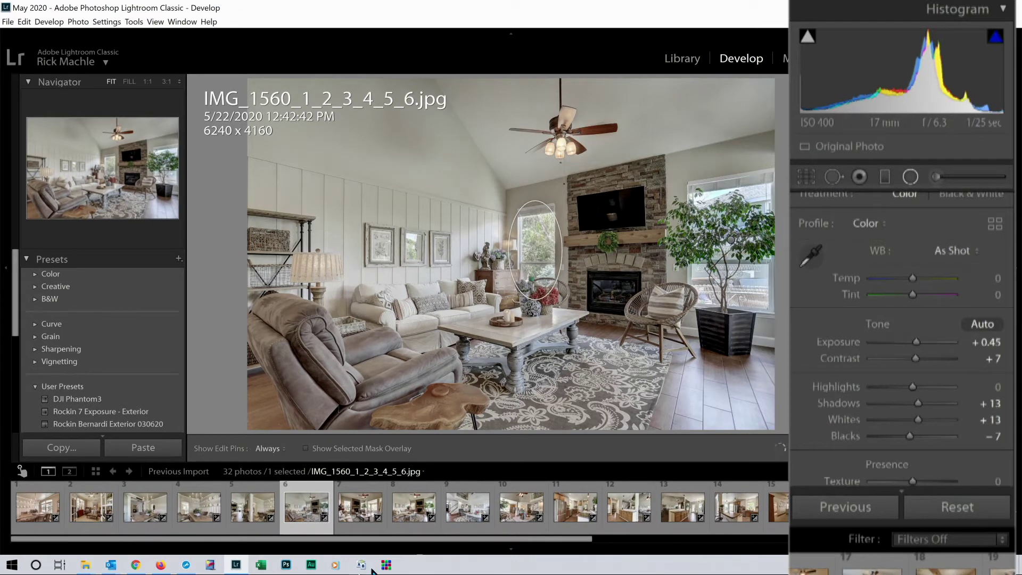
# Apply Auto tone to living room photo IMG_1567, set exposure to about +1.04 and add radial filters over the nook windows and both fireplace-side windows.
pyautogui.press('Right')
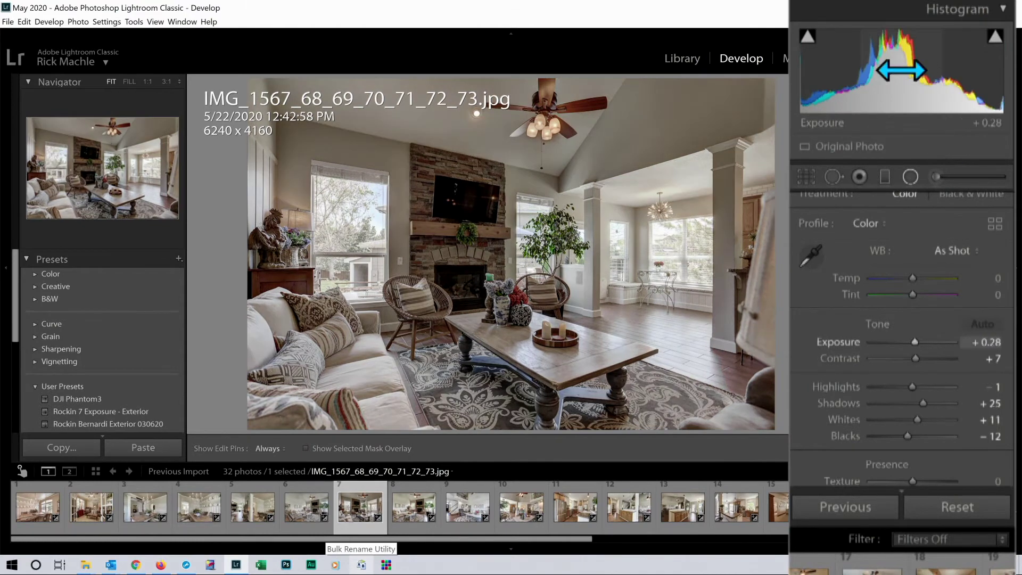
pyautogui.moveTo(901, 70); pyautogui.dragTo(941, 71)
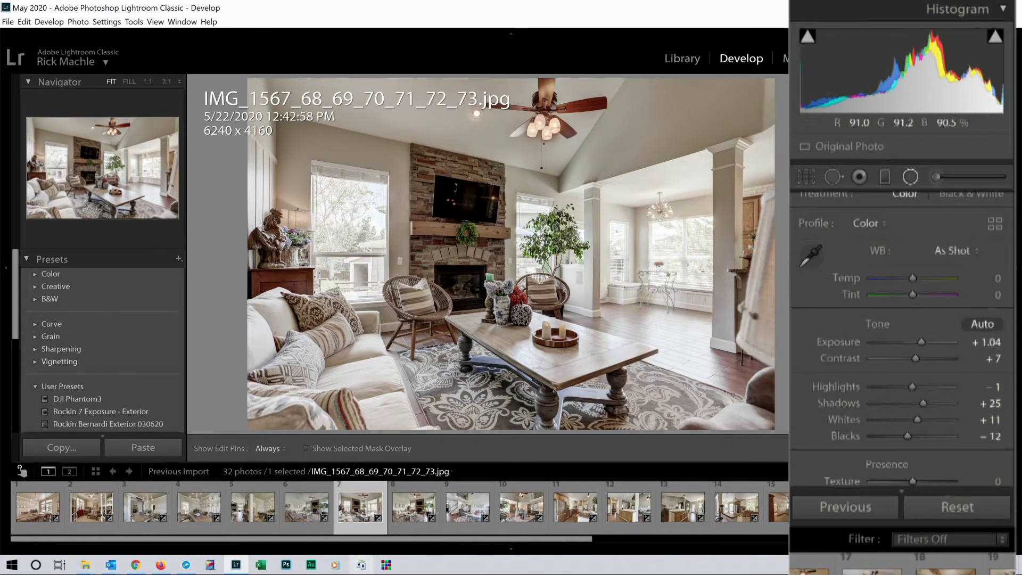
pyautogui.moveTo(680, 251); pyautogui.dragTo(726, 291)
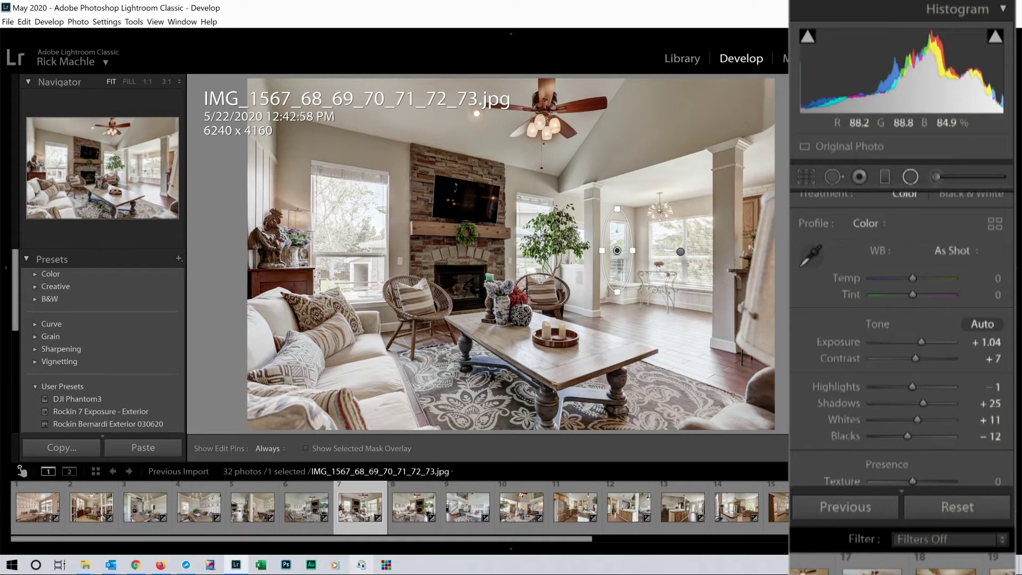
pyautogui.moveTo(352, 228); pyautogui.dragTo(385, 289)
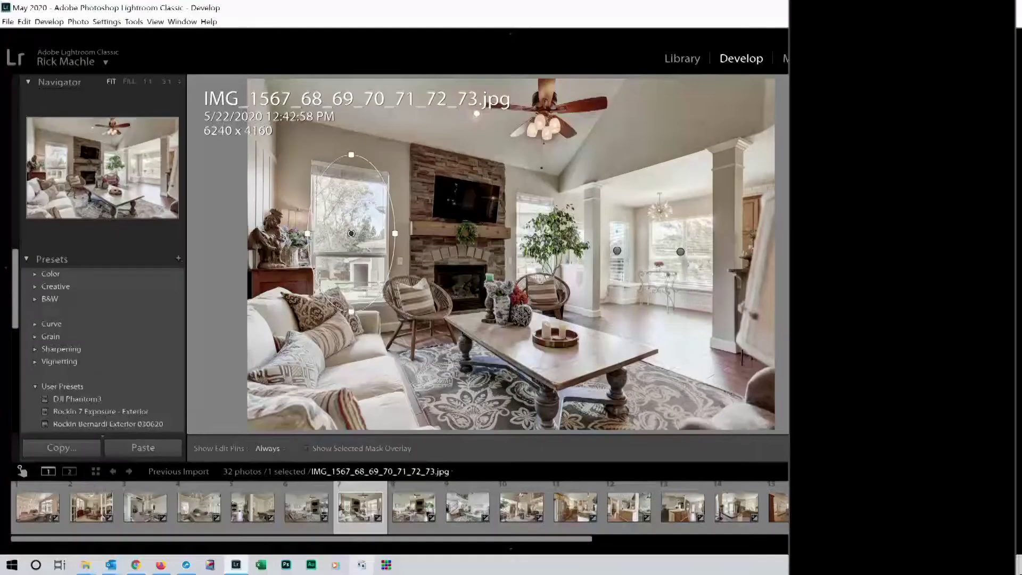
pyautogui.moveTo(533, 243); pyautogui.dragTo(551, 296)
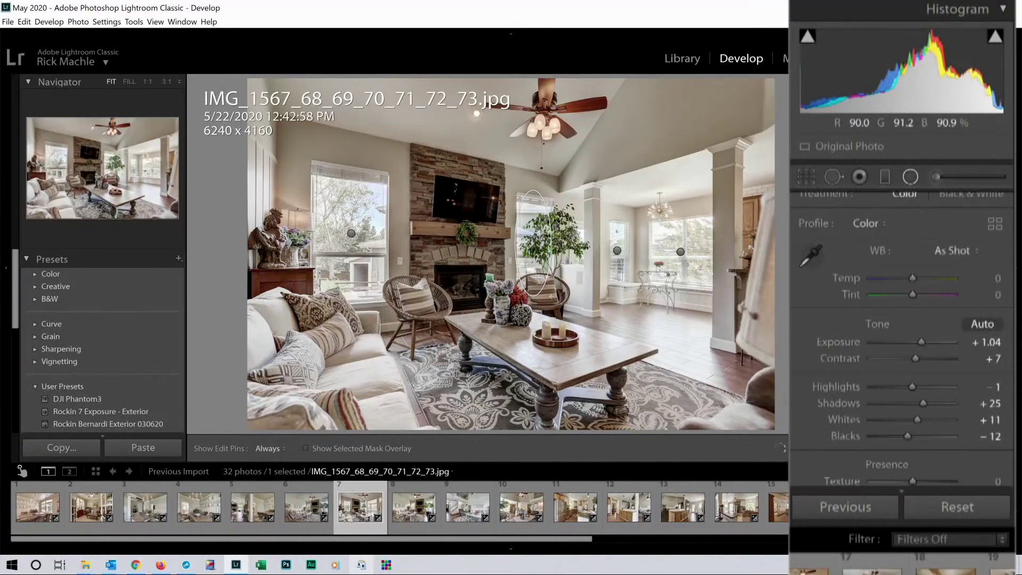
# Apply Auto tone to living room photo IMG_1574, set exposure to about +0.80 and add radial filters over the two windows flanking the fireplace.
pyautogui.click(426, 519)
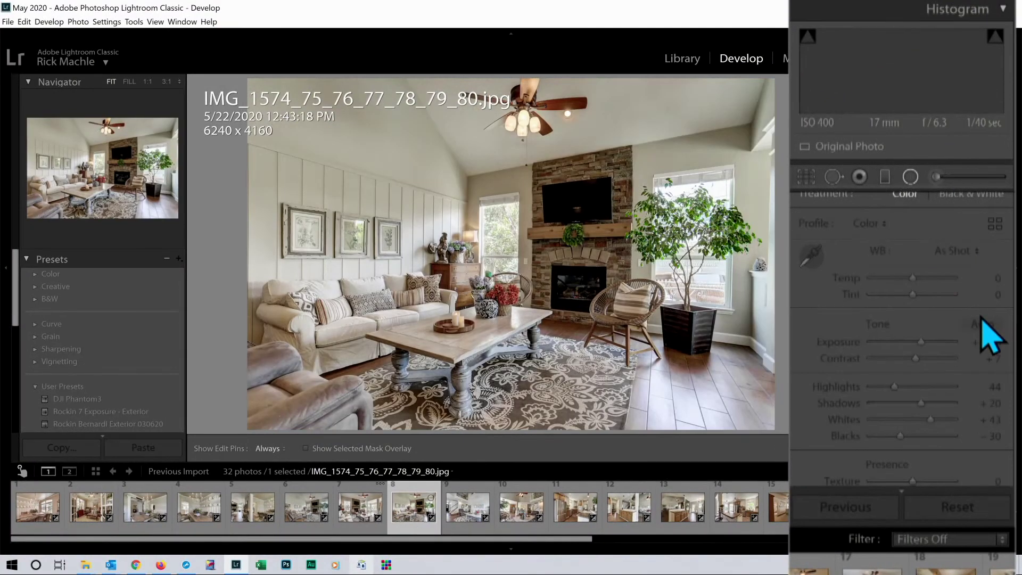
pyautogui.click(983, 323)
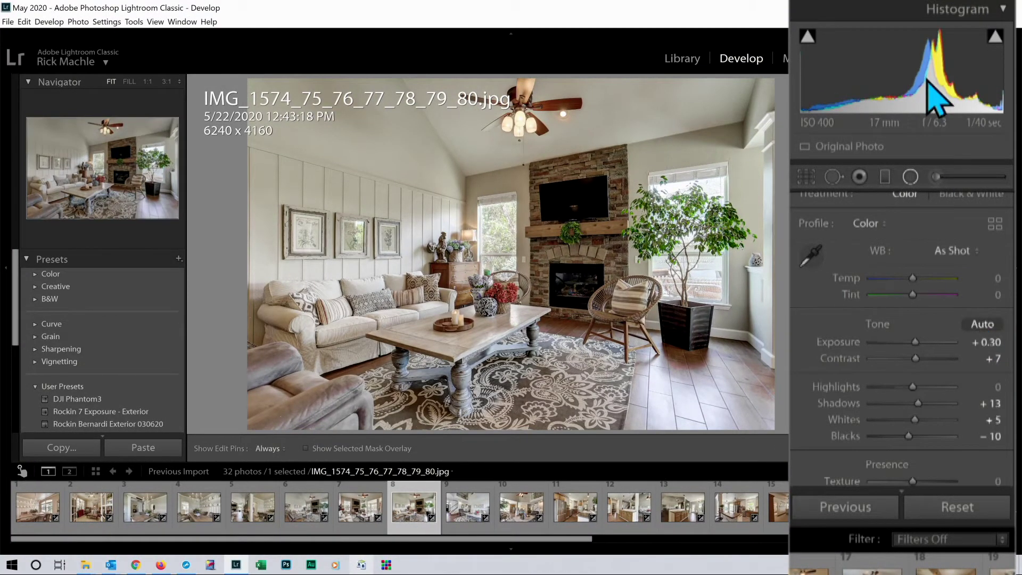
pyautogui.moveTo(907, 80); pyautogui.dragTo(929, 80)
pyautogui.moveTo(494, 243); pyautogui.dragTo(524, 297)
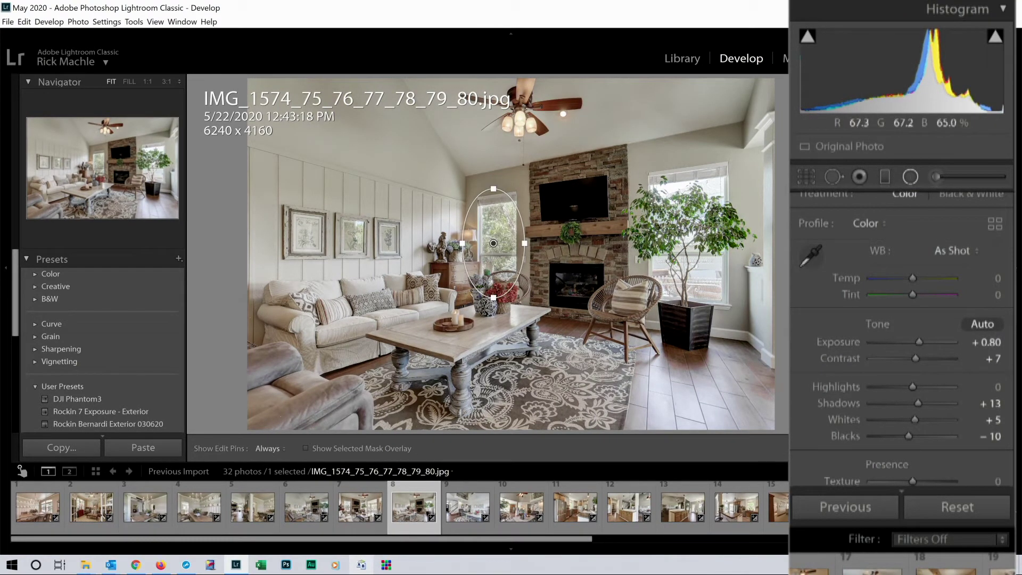
pyautogui.moveTo(686, 239); pyautogui.dragTo(724, 308)
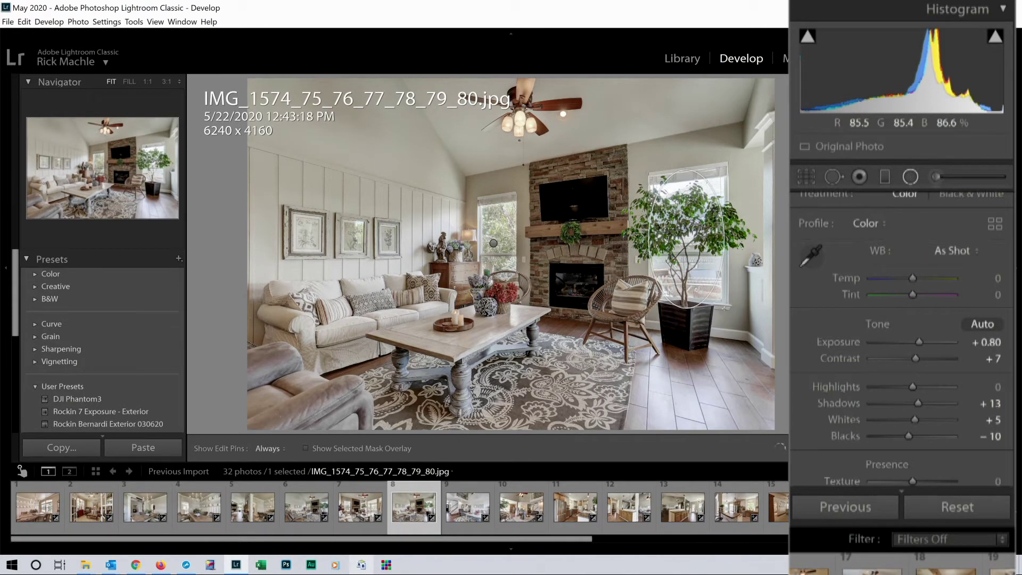
# Open the living room and staircase photo IMG_1581 and set its exposure to about +0.52.
pyautogui.click(455, 531)
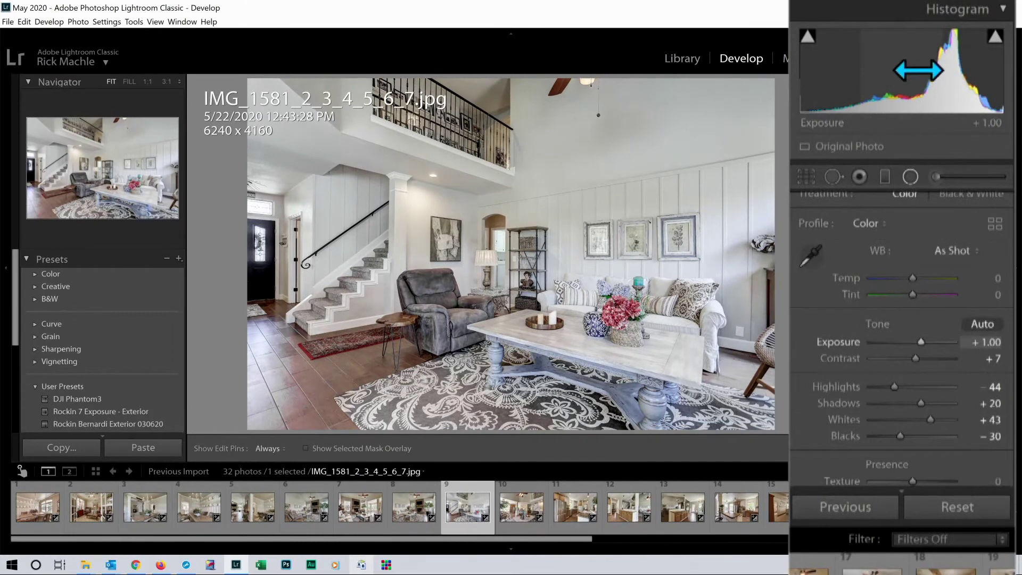
pyautogui.moveTo(938, 70); pyautogui.dragTo(918, 71)
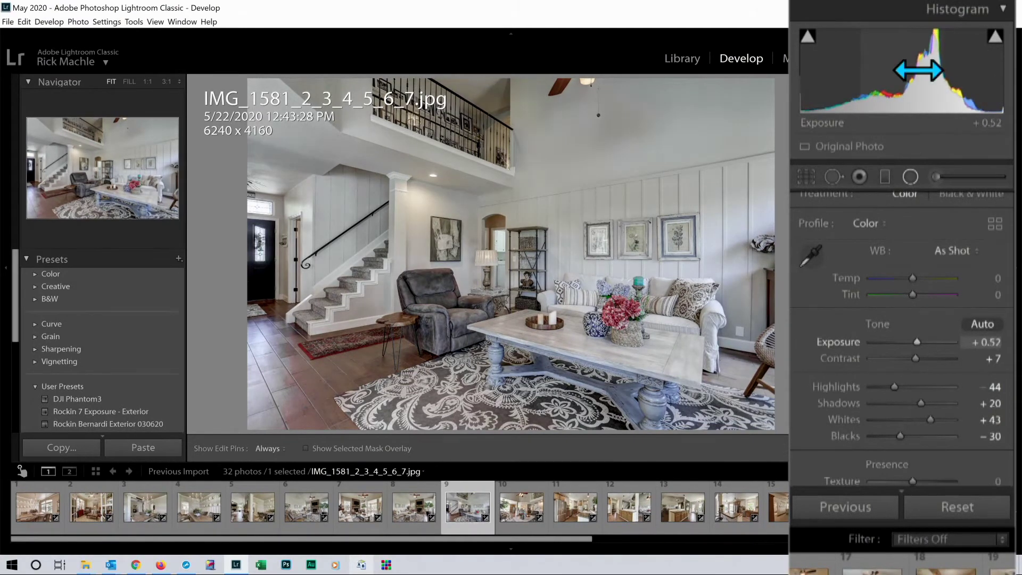
# Apply Auto tone to living room photo IMG_1588, set exposure to about +1.24 and add a radial filter over the window behind the plant.
pyautogui.press('Right')
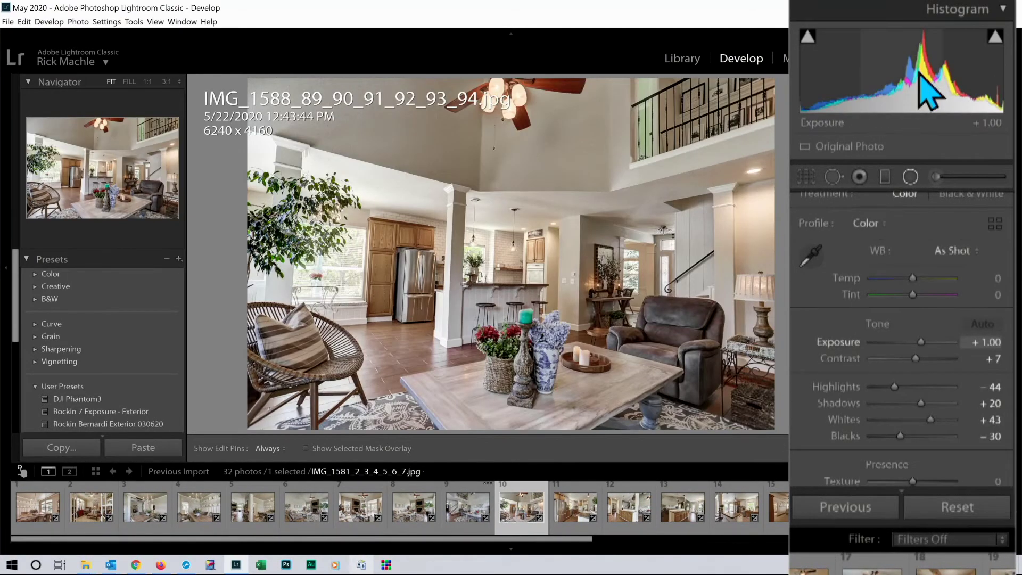
pyautogui.click(995, 324)
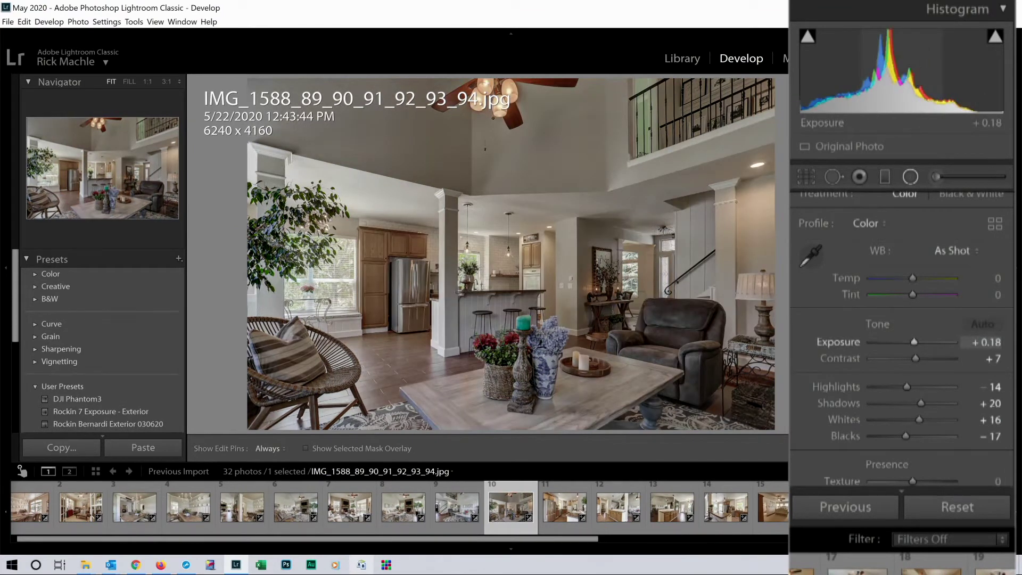
pyautogui.moveTo(918, 70); pyautogui.dragTo(962, 70)
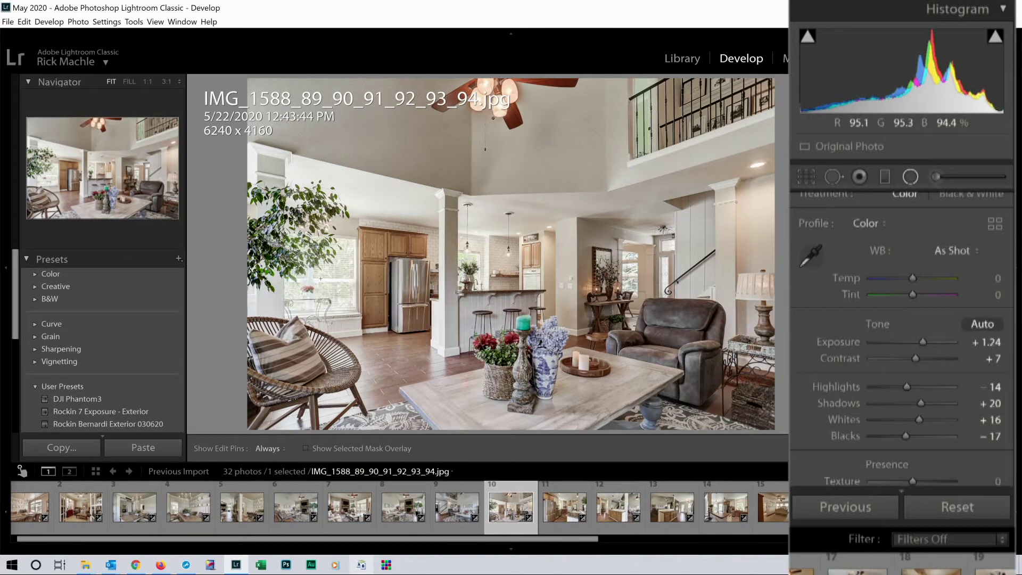
pyautogui.moveTo(320, 275); pyautogui.dragTo(367, 320)
# Apply Auto tone to kitchen photo IMG_1602, set exposure to about +0.52 and add radial filters over the sink window and the archway window.
pyautogui.click(564, 507)
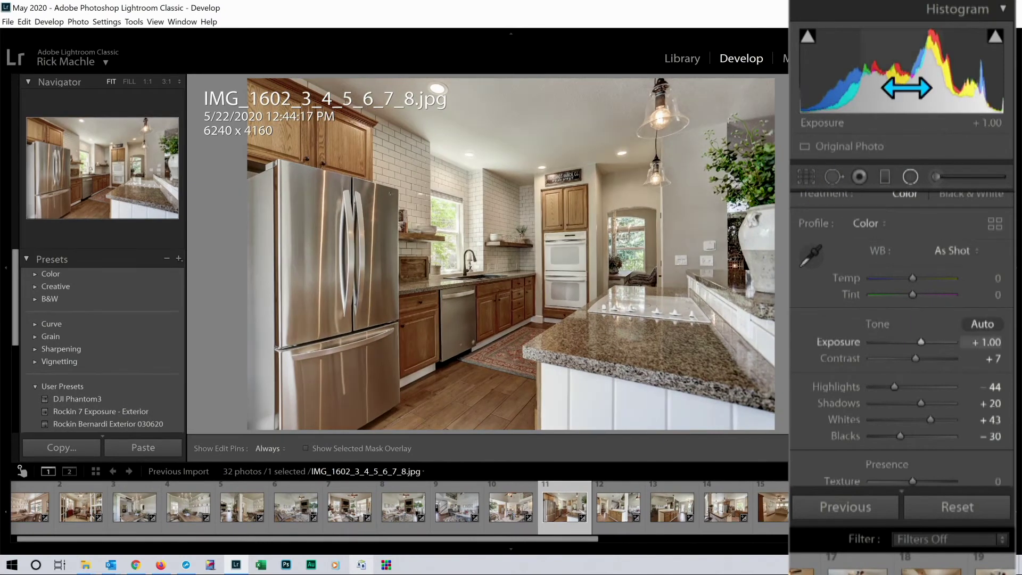
pyautogui.click(982, 326)
pyautogui.moveTo(915, 69); pyautogui.dragTo(887, 69)
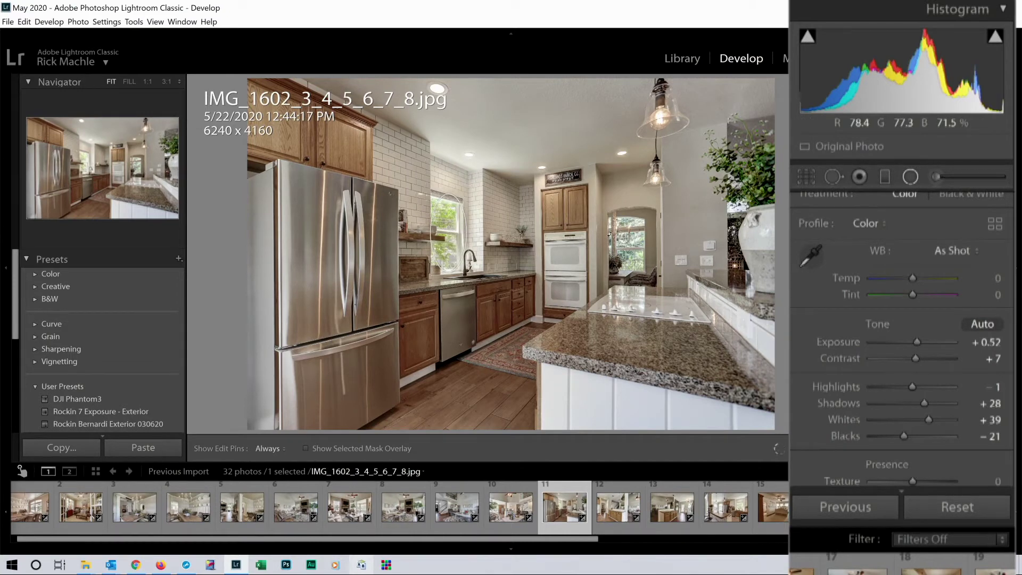
pyautogui.moveTo(628, 242); pyautogui.dragTo(647, 281)
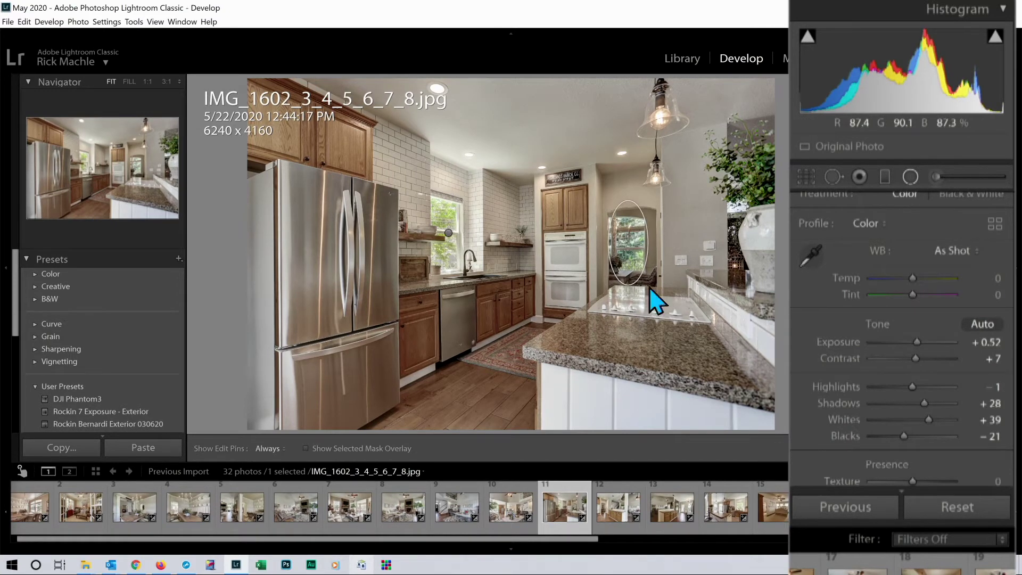
# Open the kitchen island photo IMG_1609, apply Auto tone and set its exposure to about +0.65.
pyautogui.click(611, 519)
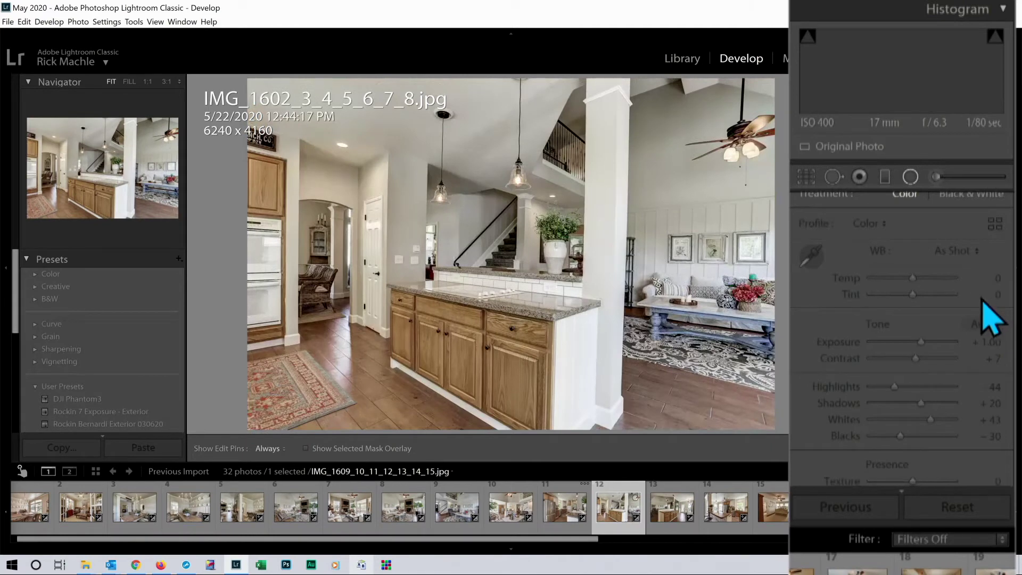
pyautogui.click(984, 327)
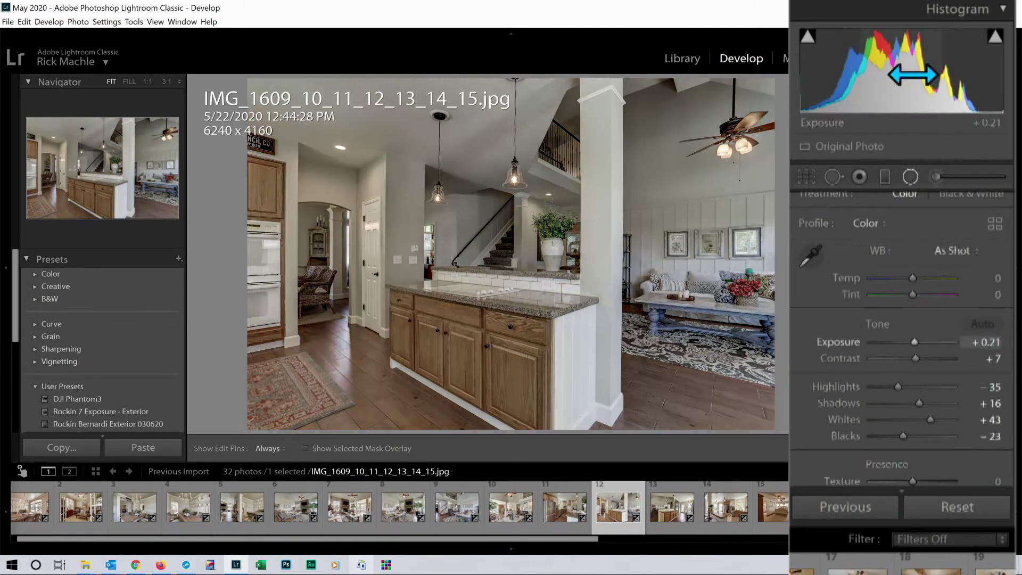
pyautogui.moveTo(899, 80); pyautogui.dragTo(912, 80)
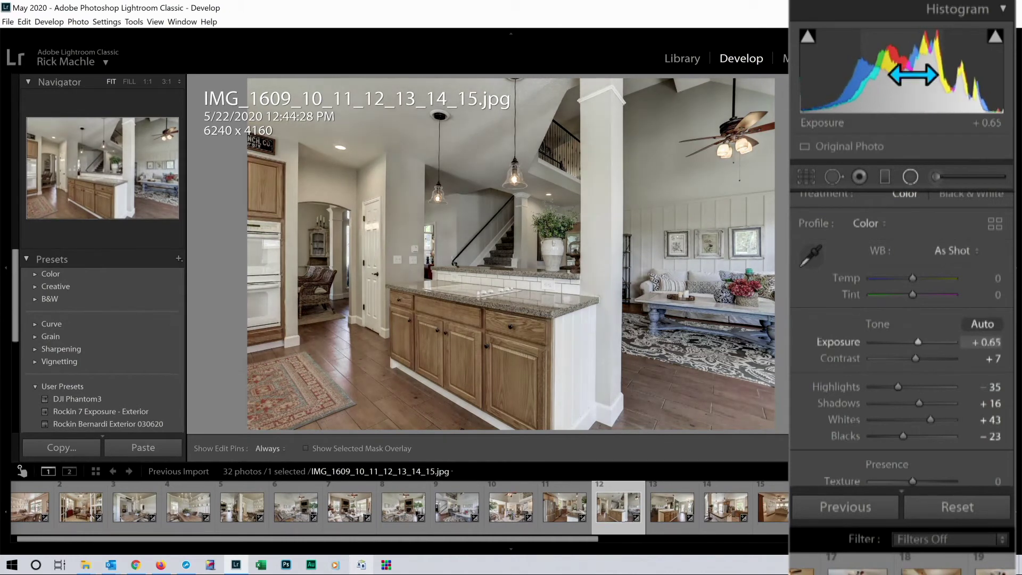
# Apply Auto tone to kitchen photo IMG_1616, set exposure to about +0.96 and add radial filters over the glass door and the nook window.
pyautogui.press('Right')
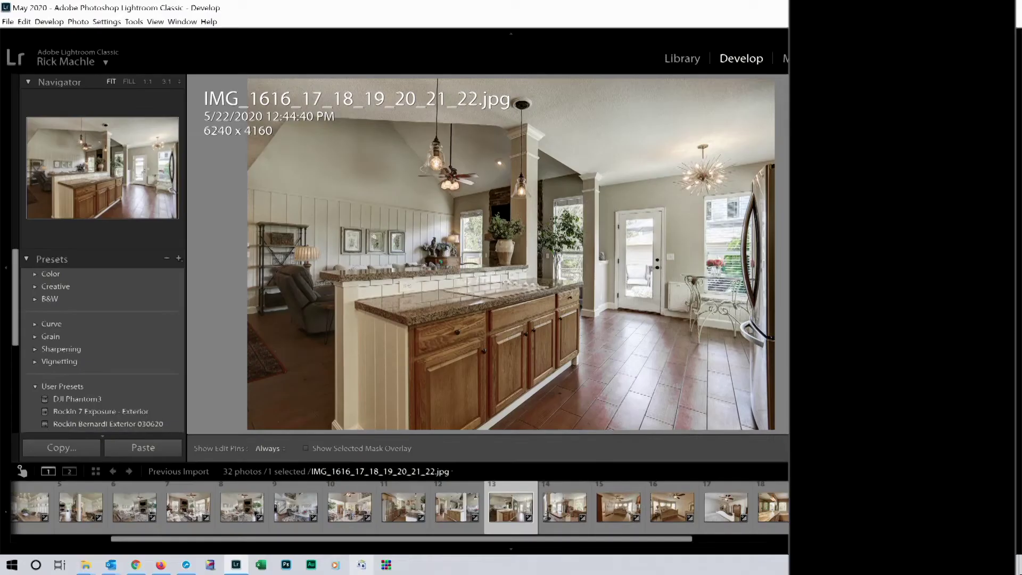
pyautogui.click(989, 325)
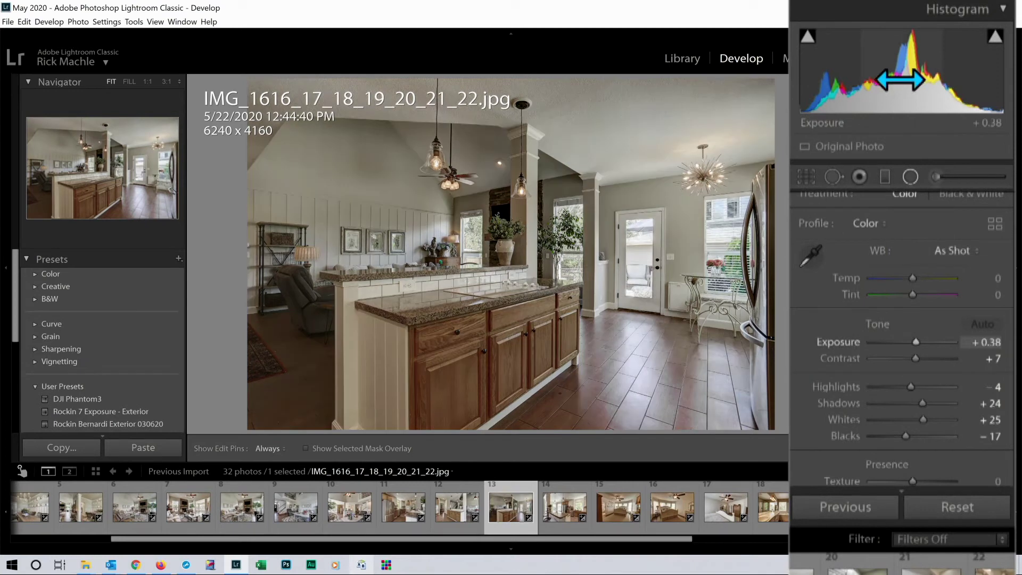
pyautogui.moveTo(882, 83); pyautogui.dragTo(901, 83)
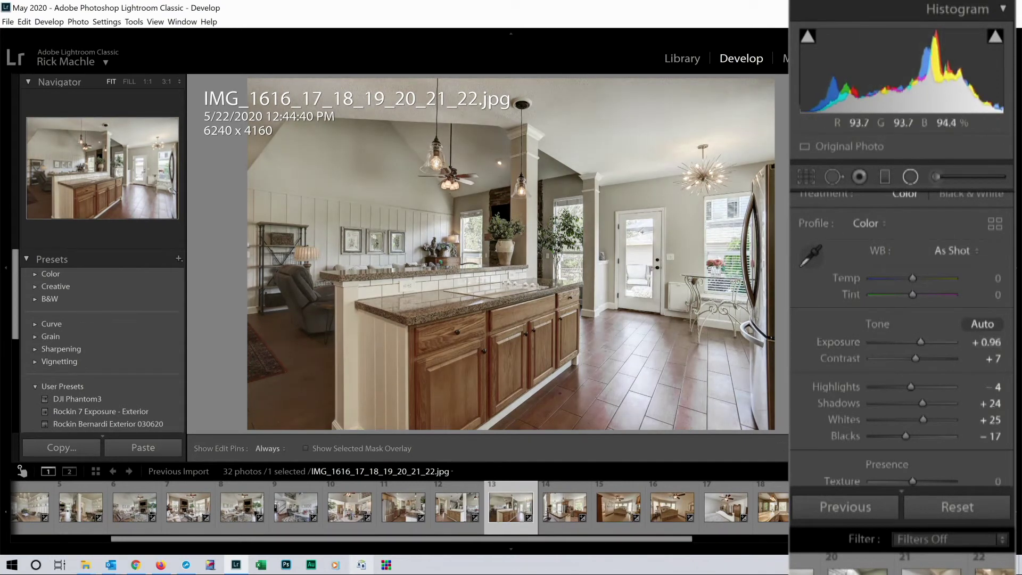
pyautogui.moveTo(641, 251); pyautogui.dragTo(657, 294)
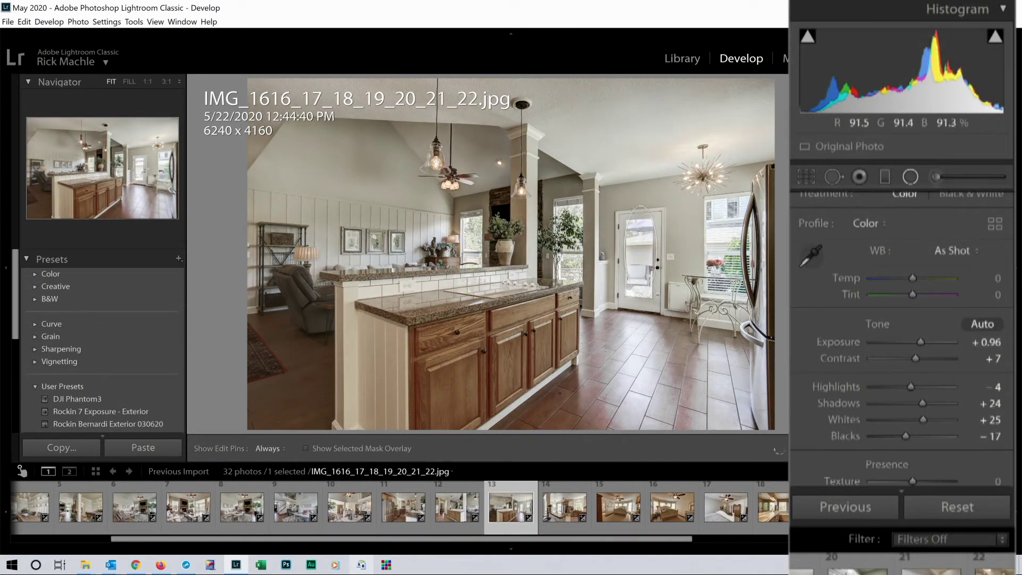
pyautogui.moveTo(727, 245); pyautogui.dragTo(750, 293)
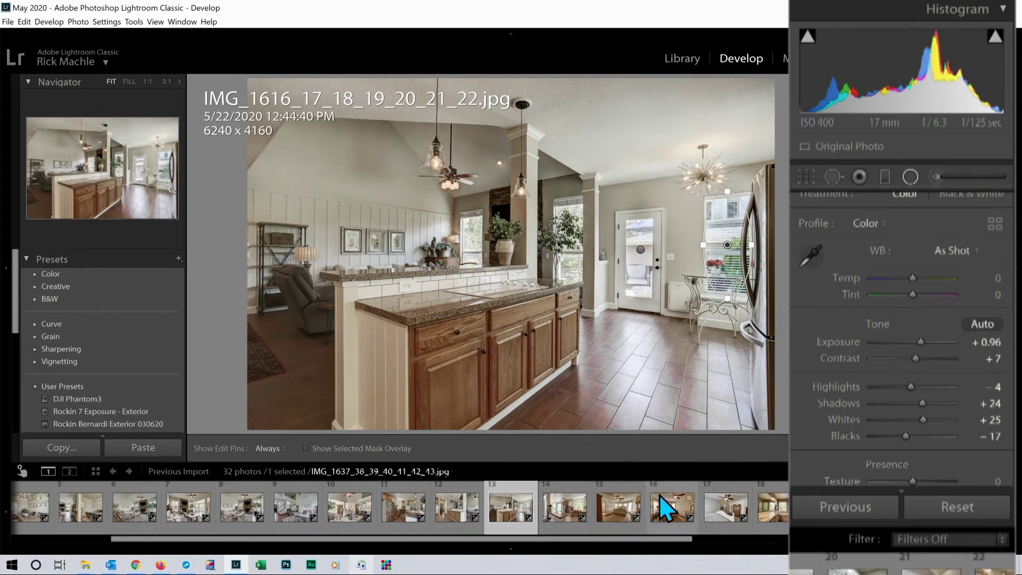
# Apply Auto tone to kitchen photo IMG_1623, set exposure to about +0.79 and add radial filters over the sink window and the two nook windows.
pyautogui.click(563, 508)
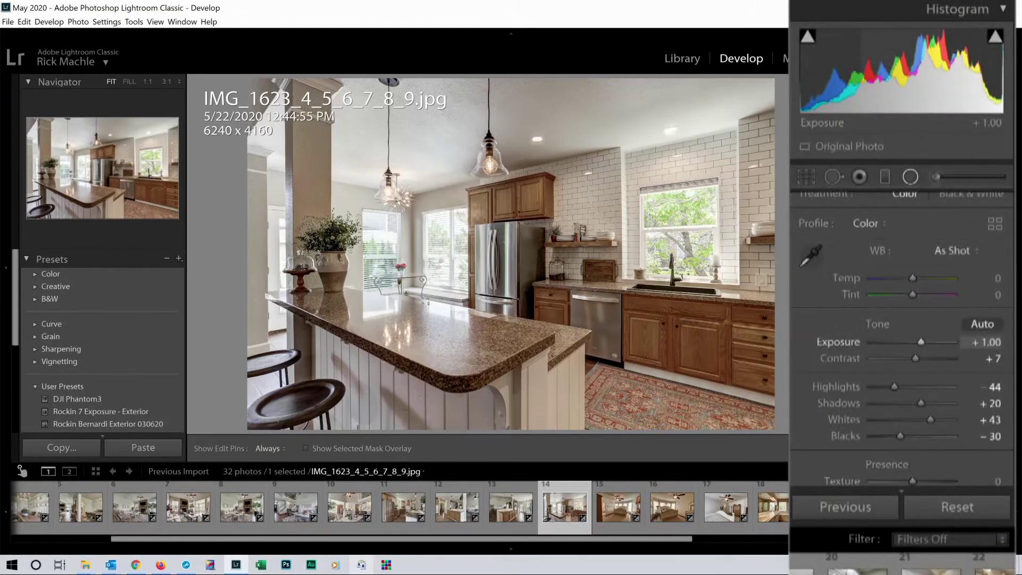
pyautogui.click(980, 331)
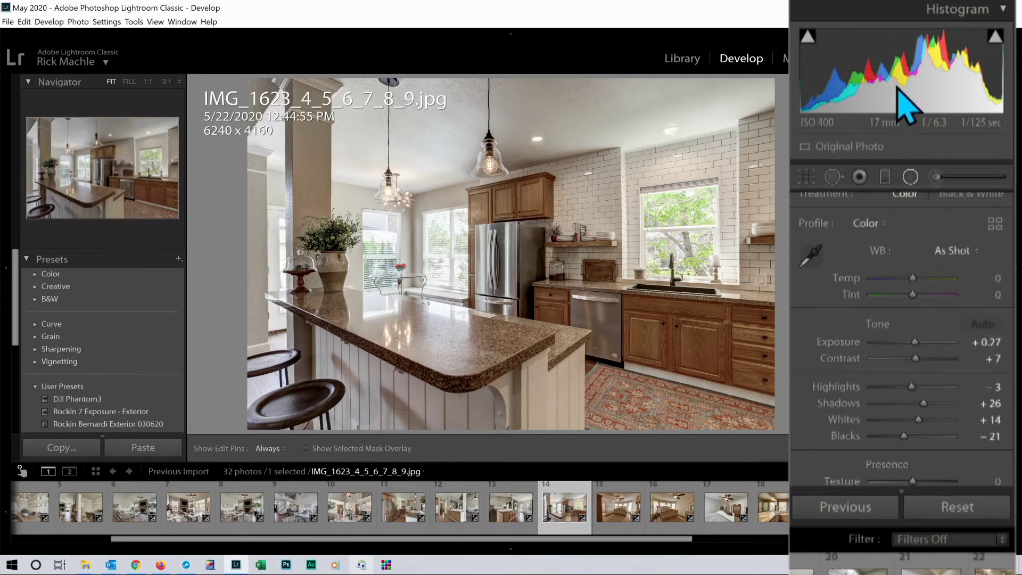
pyautogui.moveTo(908, 69); pyautogui.dragTo(942, 69)
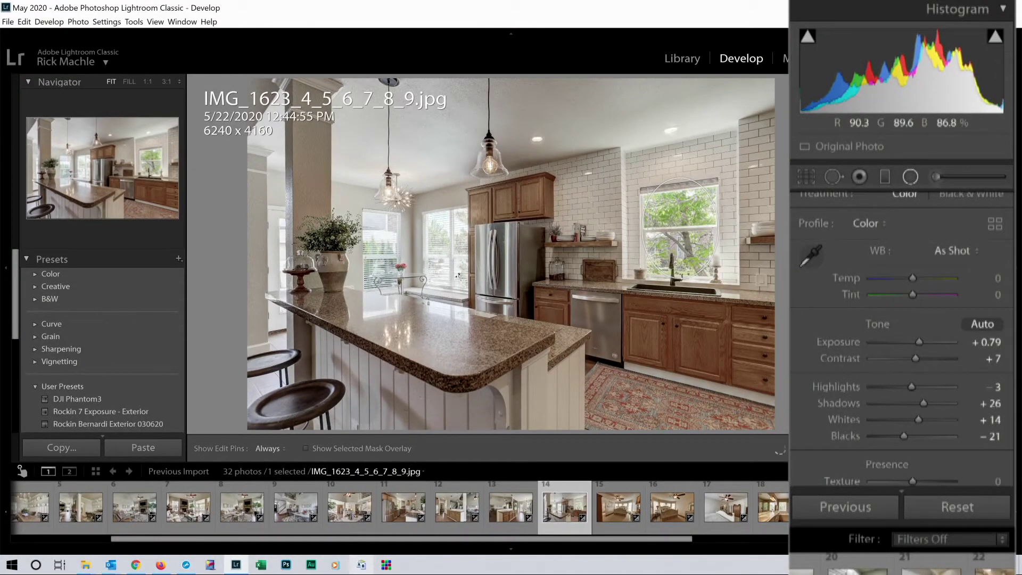
pyautogui.moveTo(443, 251)
pyautogui.mouseDown()
pyautogui.moveTo(462, 273)
pyautogui.moveTo(457, 302)
pyautogui.mouseUp()
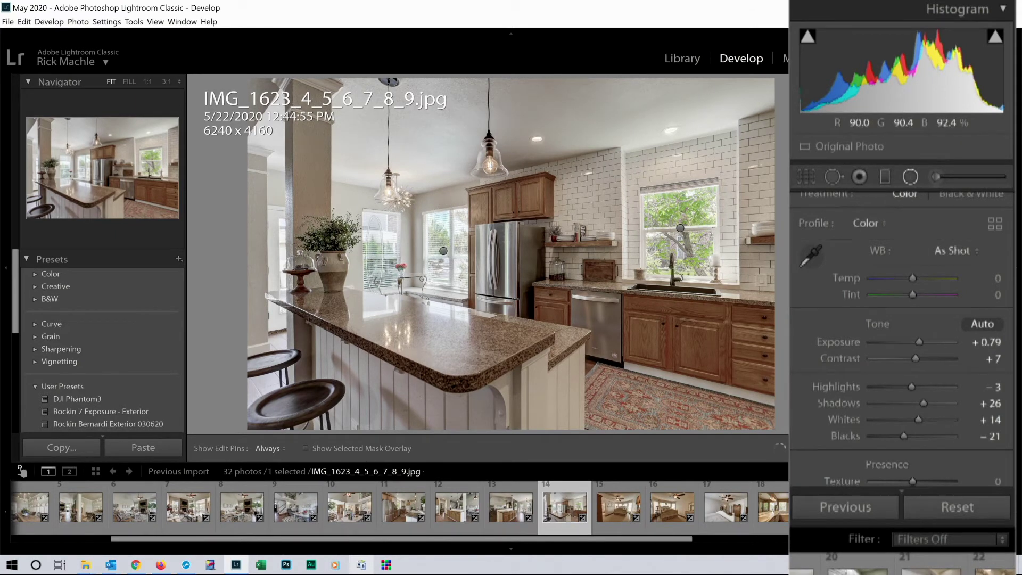
pyautogui.moveTo(374, 255); pyautogui.dragTo(398, 296)
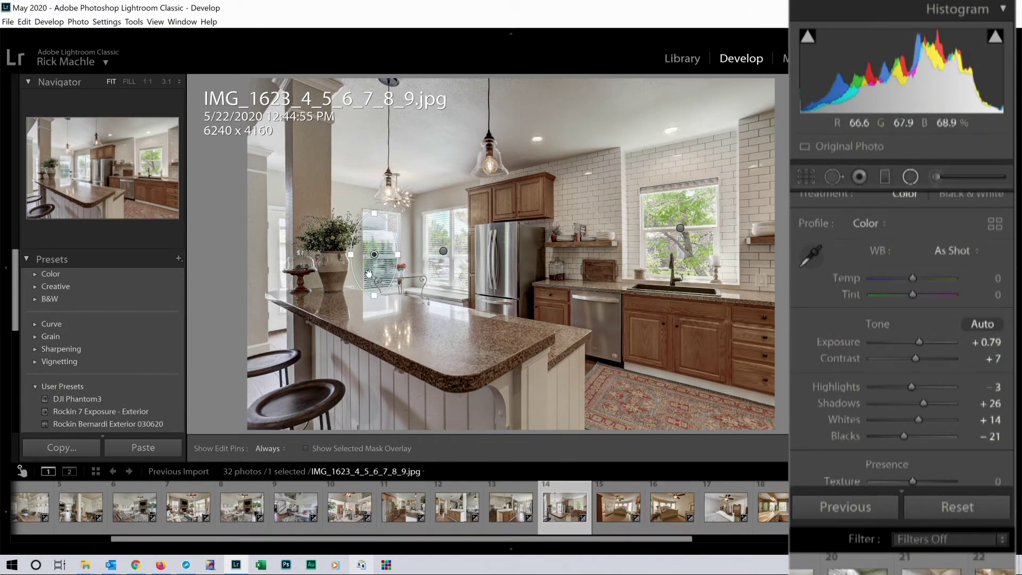
# Open the bedroom photo IMG_1630, apply Auto tone and raise its exposure.
pyautogui.click(619, 520)
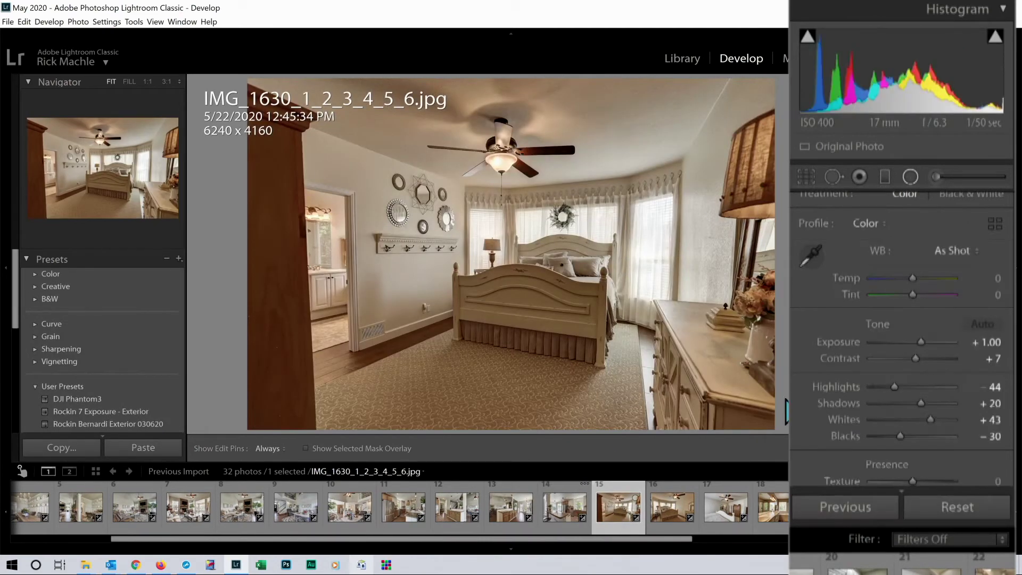
pyautogui.moveTo(912, 73); pyautogui.dragTo(934, 73)
pyautogui.click(984, 331)
pyautogui.moveTo(912, 73); pyautogui.dragTo(929, 73)
# Open the bedroom photo IMG_1637, apply Auto tone and adjust its exposure.
pyautogui.click(666, 521)
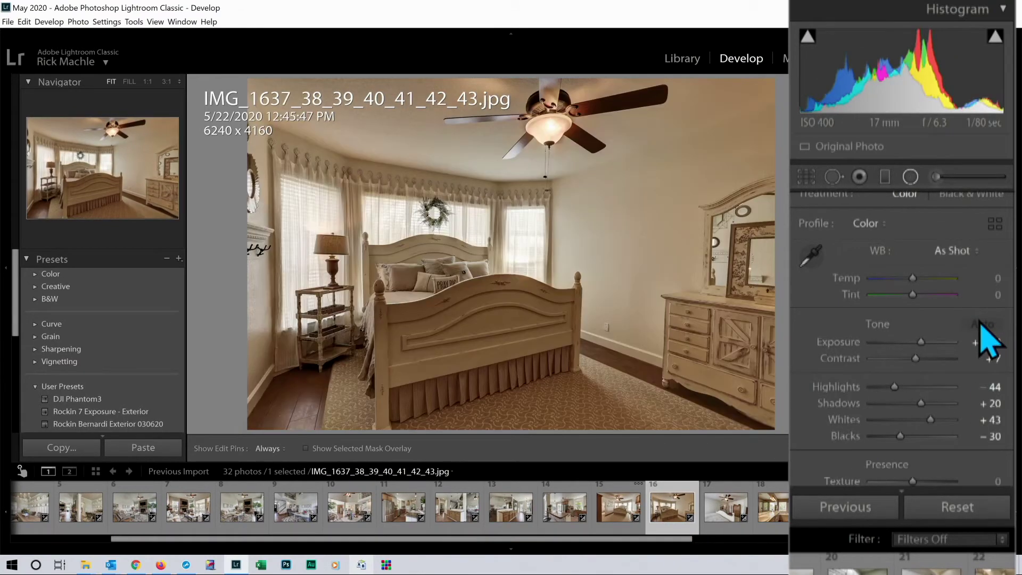
pyautogui.click(981, 324)
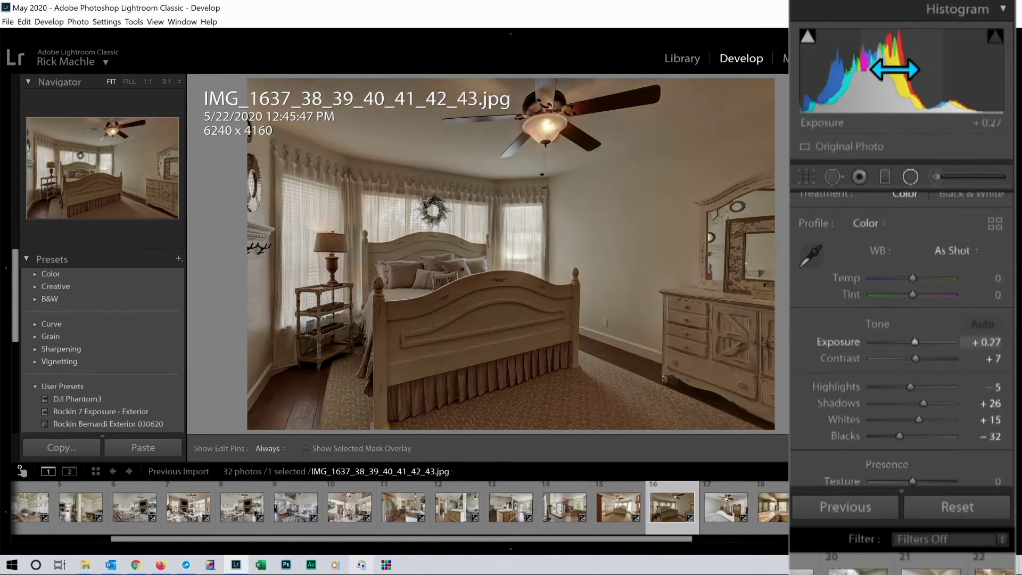
pyautogui.moveTo(899, 69)
pyautogui.mouseDown()
pyautogui.moveTo(931, 69)
pyautogui.moveTo(896, 69)
pyautogui.mouseUp()
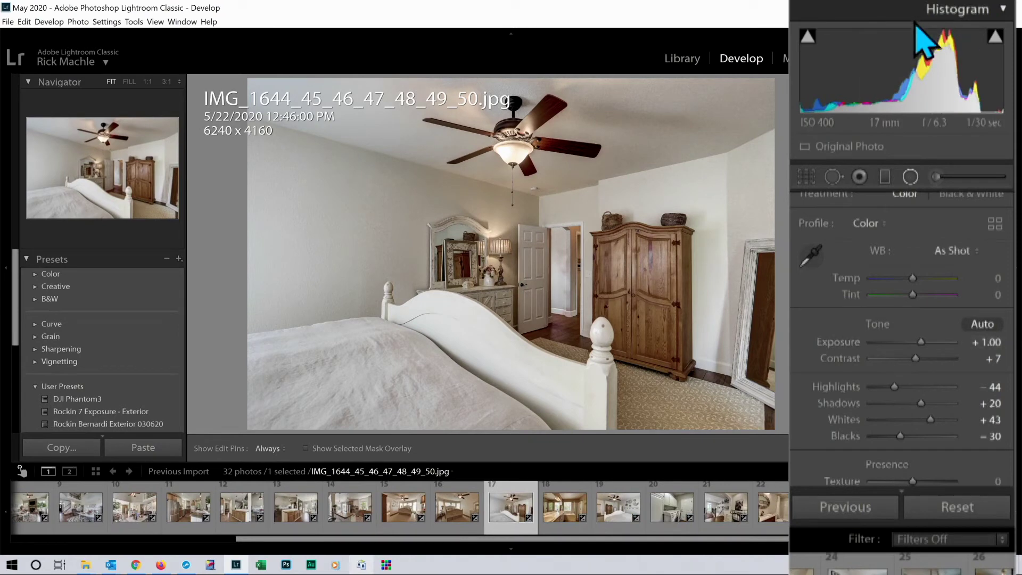
# Apply Auto tone to bedroom photo IMG_1644 and bathroom photo IMG_1651, and set the bathroom photo's exposure to about +1.14.
pyautogui.click(982, 325)
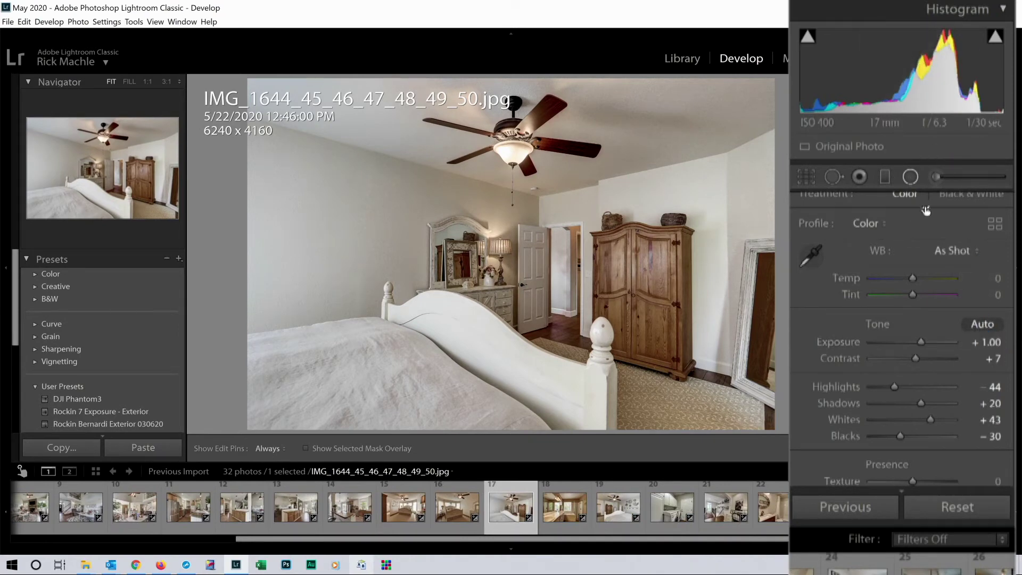
pyautogui.press('Right')
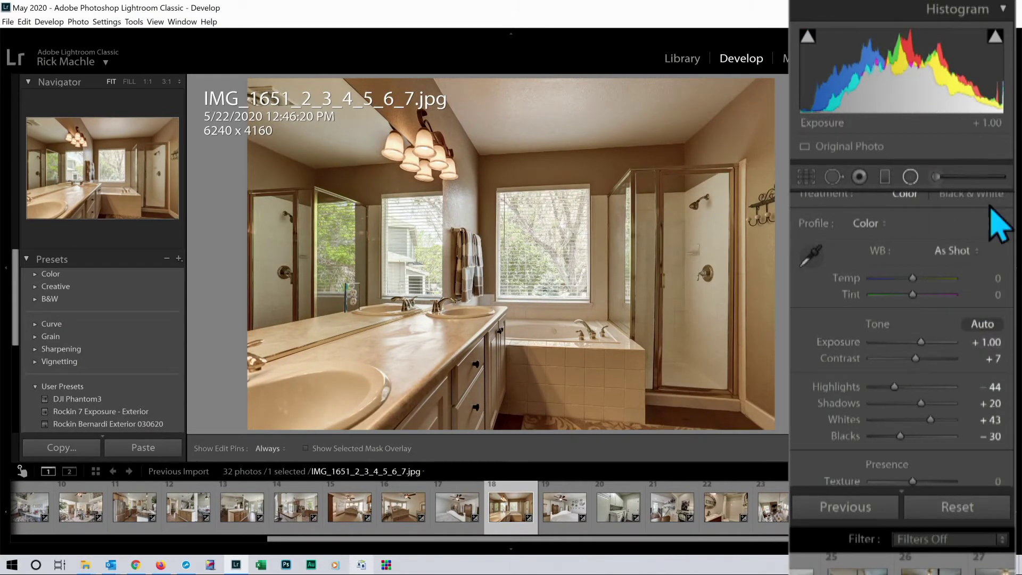
pyautogui.click(988, 325)
pyautogui.moveTo(889, 73); pyautogui.dragTo(926, 73)
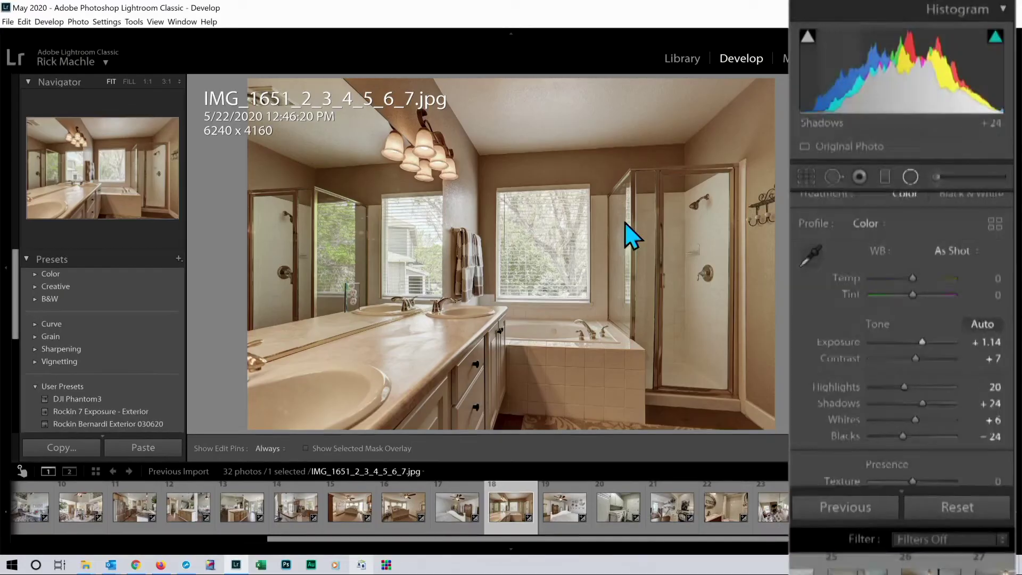
# Add radial filters over the window above the tub and the window reflected in the vanity mirror of bathroom photo IMG_1651.
pyautogui.moveTo(540, 242); pyautogui.dragTo(591, 305)
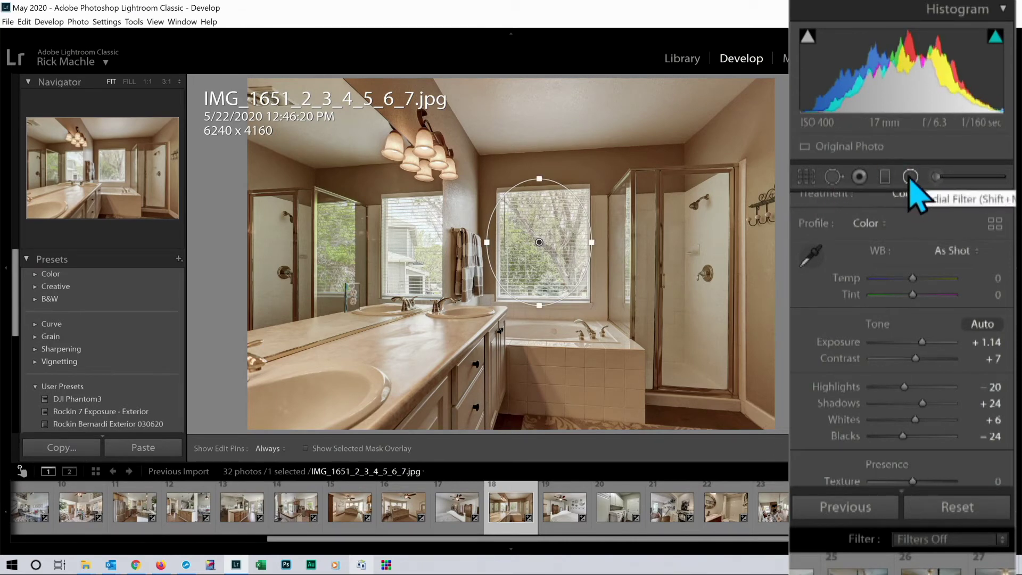
pyautogui.moveTo(552, 278); pyautogui.dragTo(555, 277)
pyautogui.moveTo(418, 258)
pyautogui.mouseDown()
pyautogui.moveTo(444, 304)
pyautogui.moveTo(428, 275)
pyautogui.mouseUp()
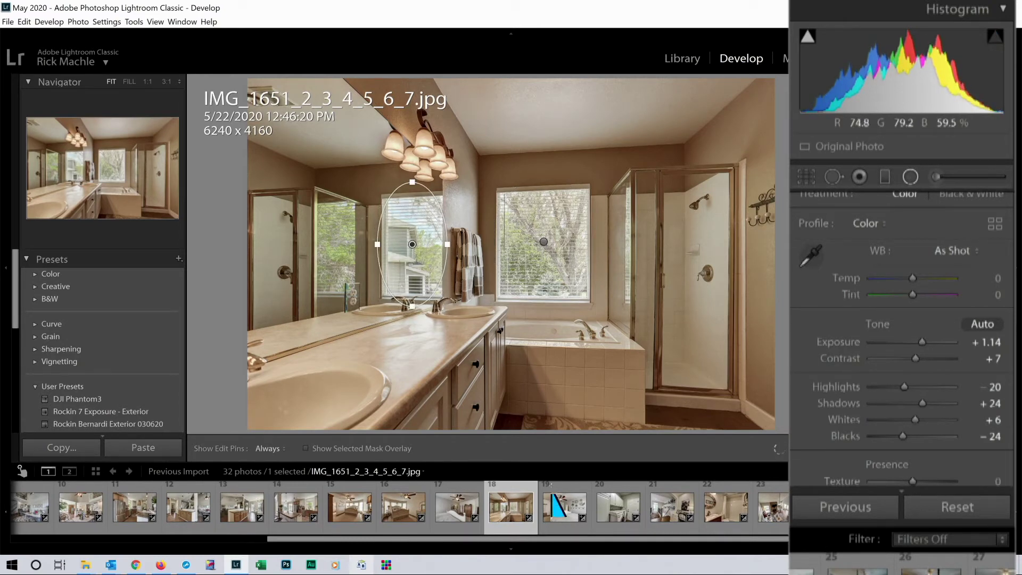
# Apply Auto tone to bedroom photo IMG_1658 and laundry room photo IMG_1672.
pyautogui.click(560, 527)
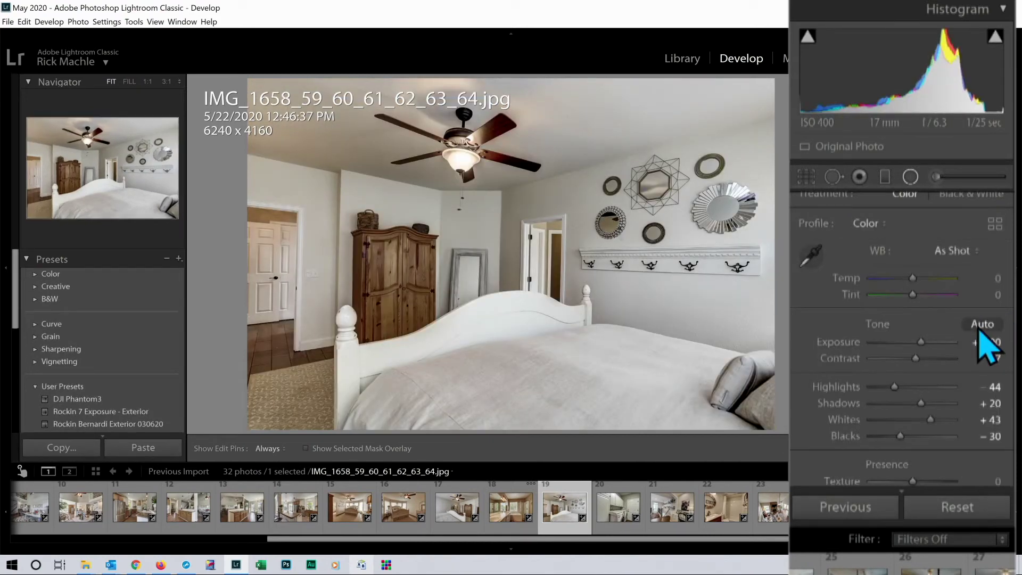
pyautogui.click(980, 325)
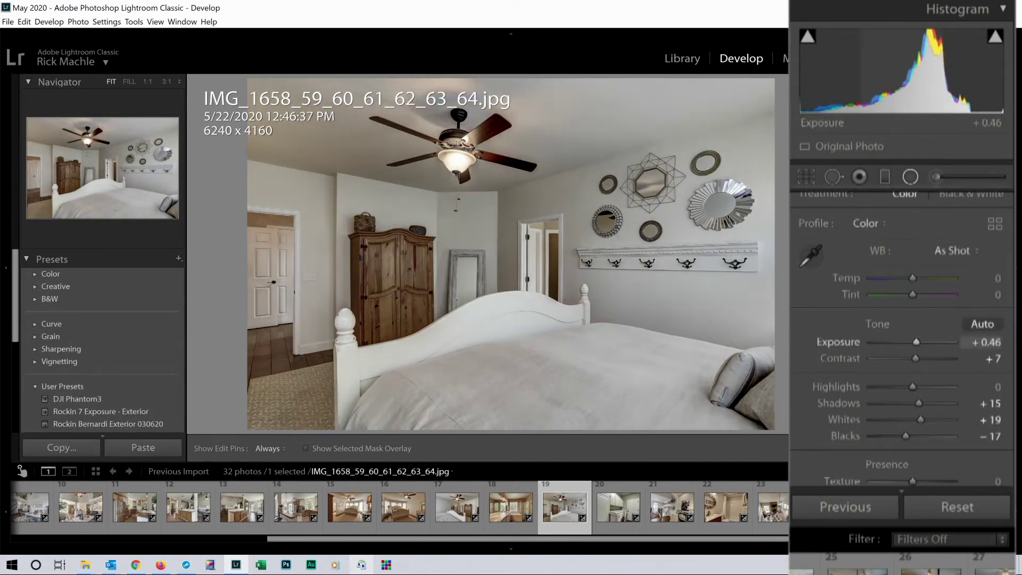
pyautogui.press('Right')
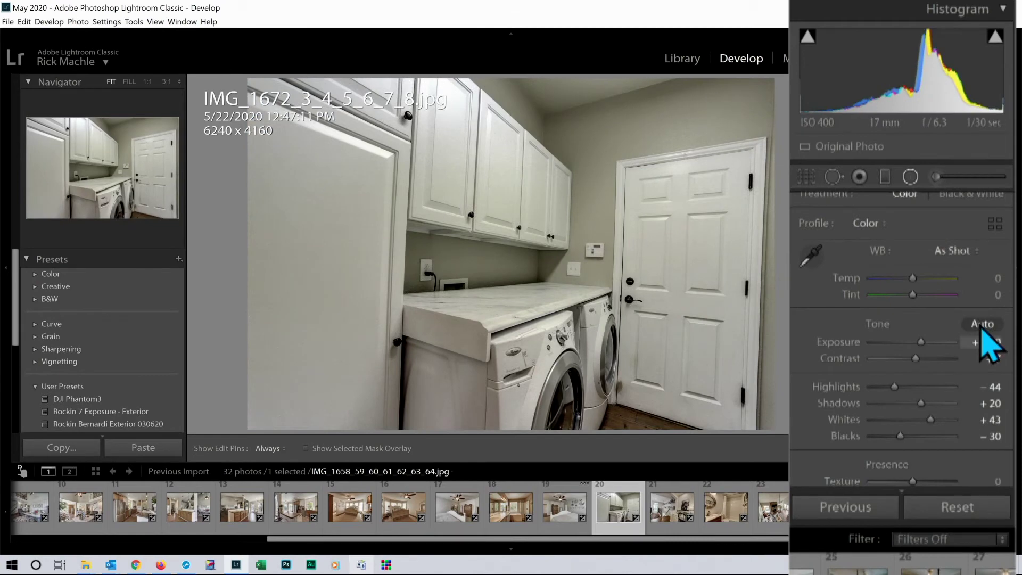
pyautogui.click(982, 324)
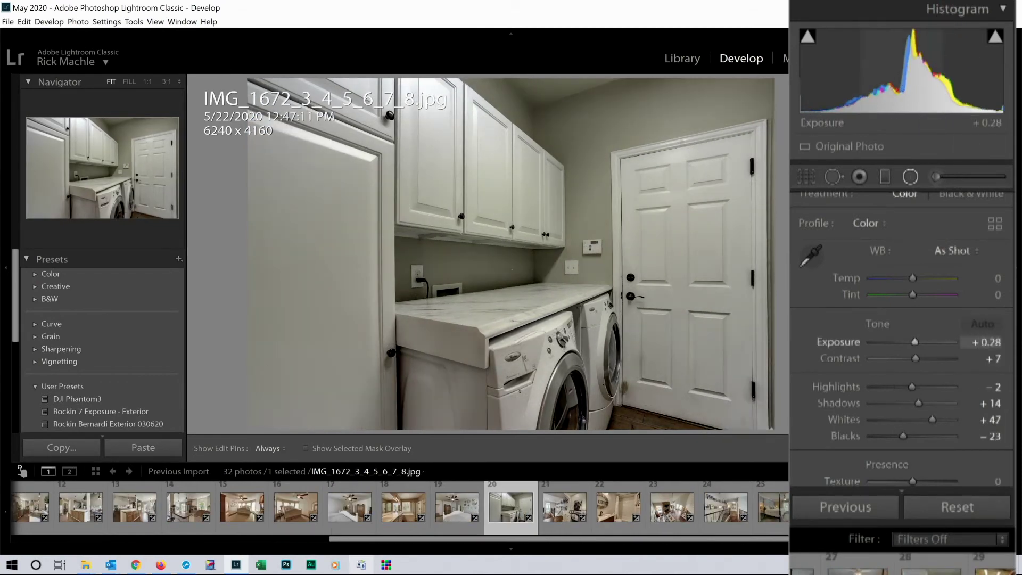
# Open the upstairs landing photo IMG_1679, apply Auto tone and set its exposure to about +0.89.
pyautogui.press('Right')
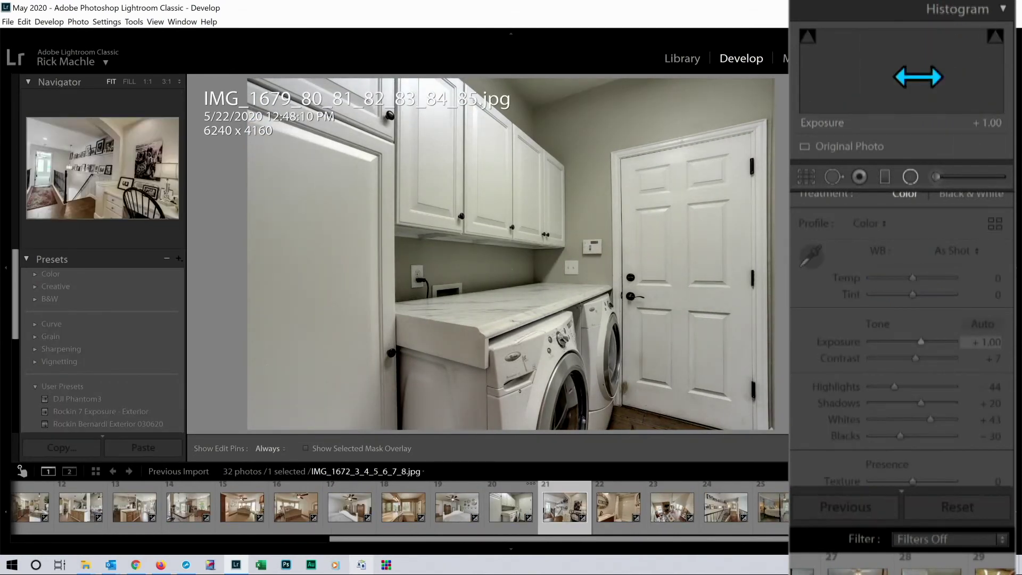
pyautogui.click(982, 324)
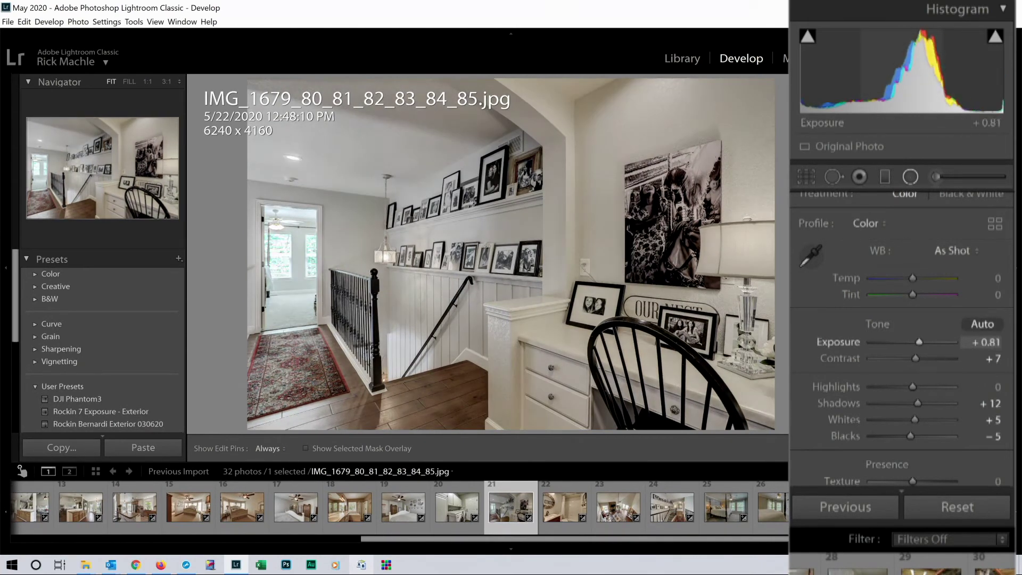
pyautogui.moveTo(907, 68); pyautogui.dragTo(912, 68)
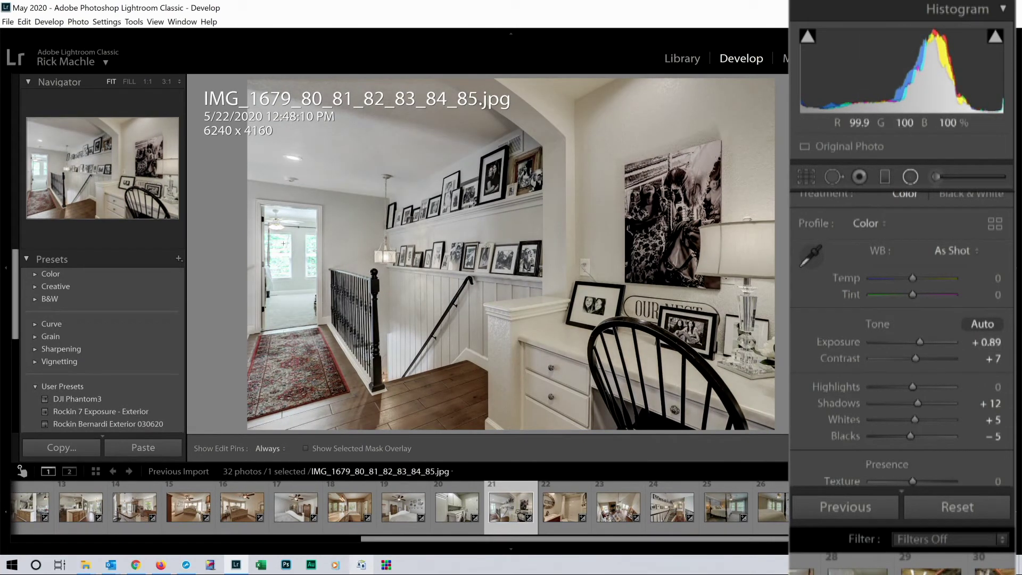
# Add small radial filters over the two windows seen through the far doorway in landing photo IMG_1679.
pyautogui.moveTo(277, 253); pyautogui.dragTo(293, 286)
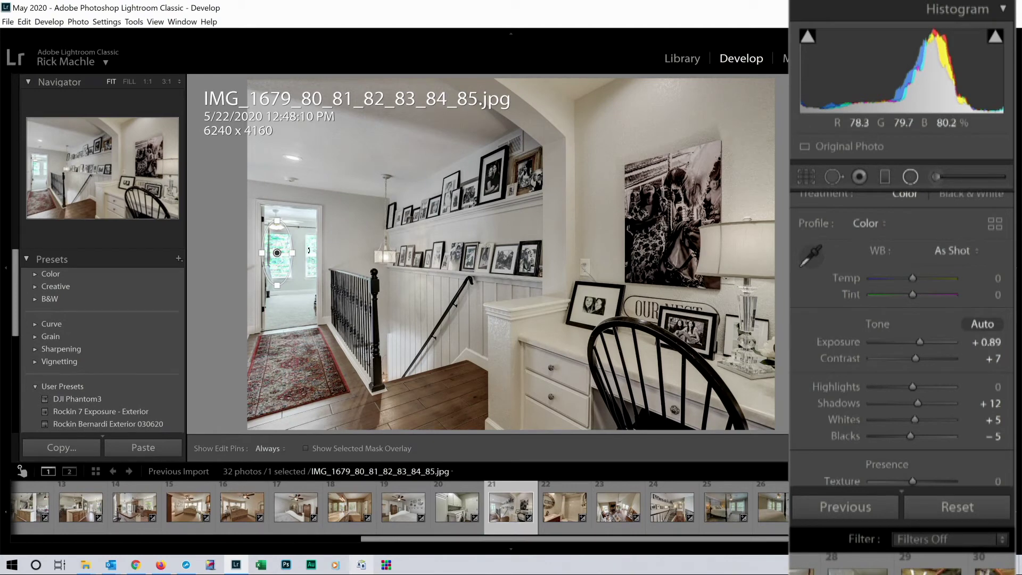
pyautogui.moveTo(308, 255)
pyautogui.mouseDown()
pyautogui.moveTo(313, 269)
pyautogui.moveTo(309, 256)
pyautogui.mouseUp()
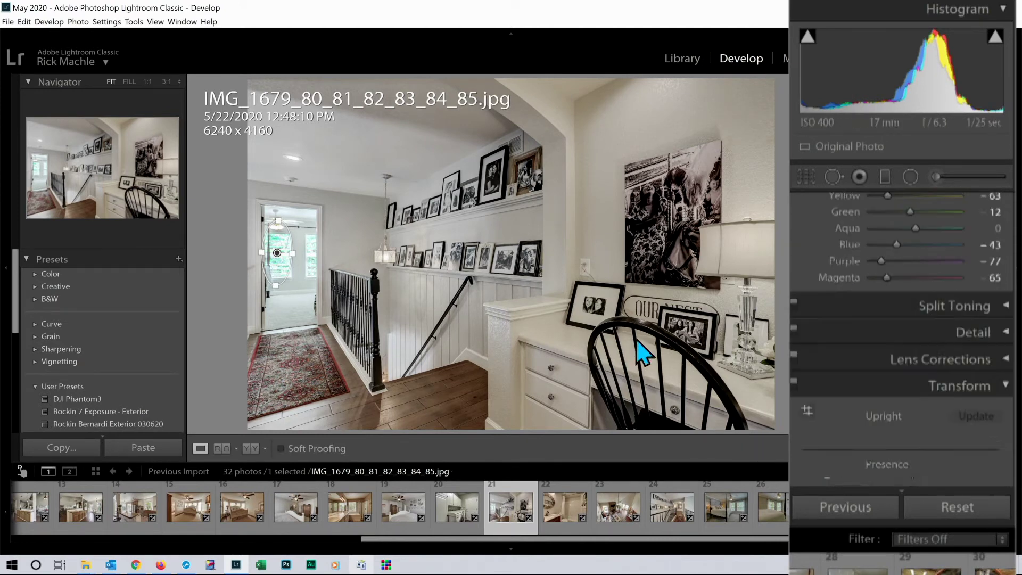
pyautogui.click(909, 177)
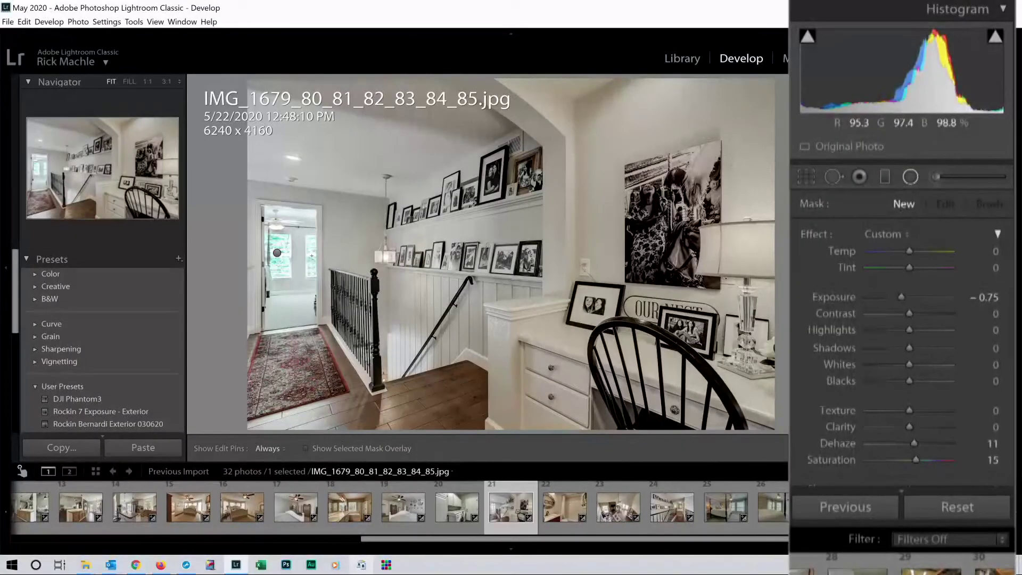
pyautogui.moveTo(320, 283); pyautogui.dragTo(319, 283)
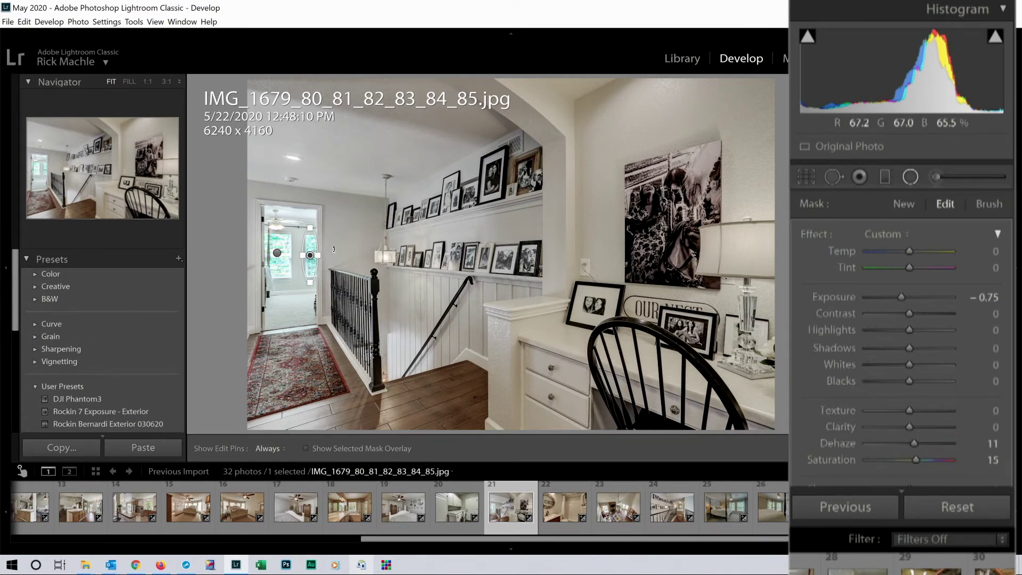
# Replace the radial filter on the doorway's right-hand window with a taller one drawn on the adjacent wall and moved over the window.
pyautogui.moveTo(343, 230); pyautogui.dragTo(353, 270)
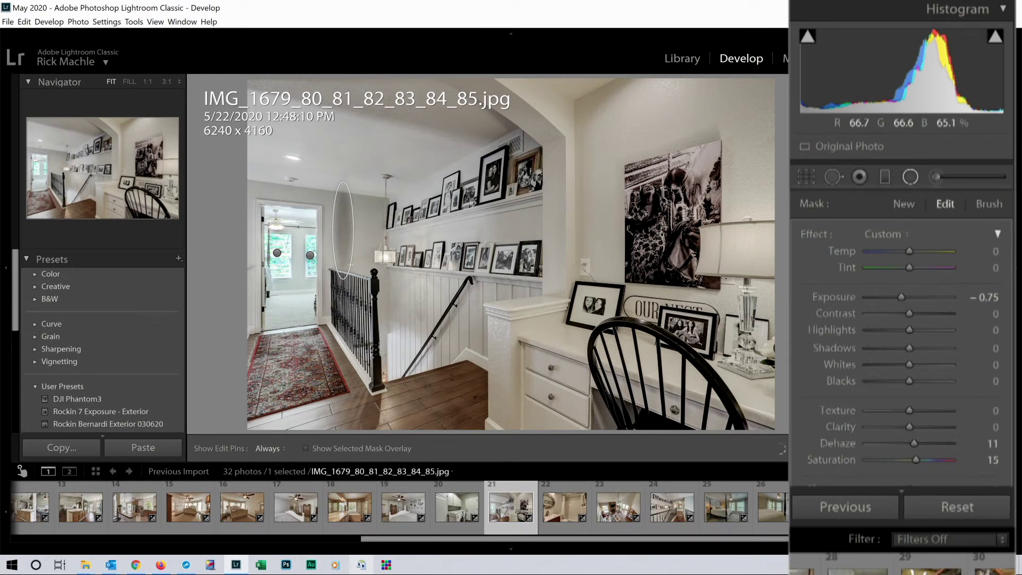
pyautogui.click(309, 254)
pyautogui.press('Delete')
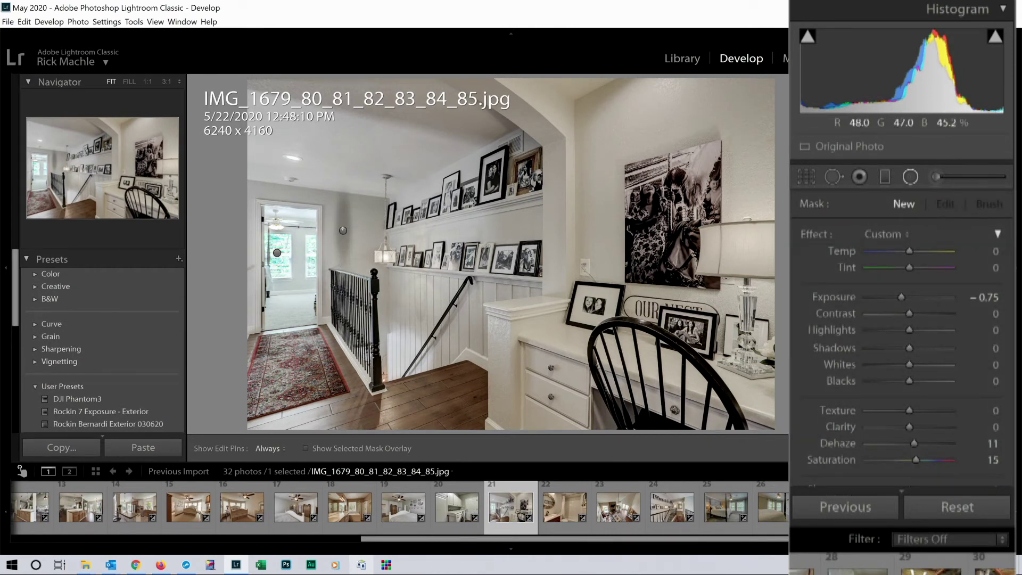
pyautogui.click(343, 230)
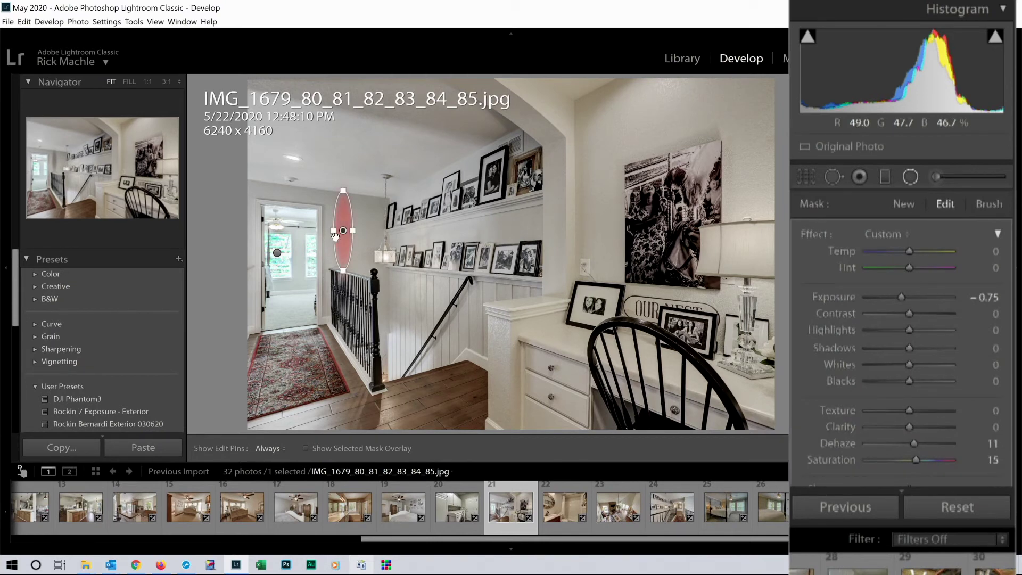
pyautogui.moveTo(343, 231); pyautogui.dragTo(309, 258)
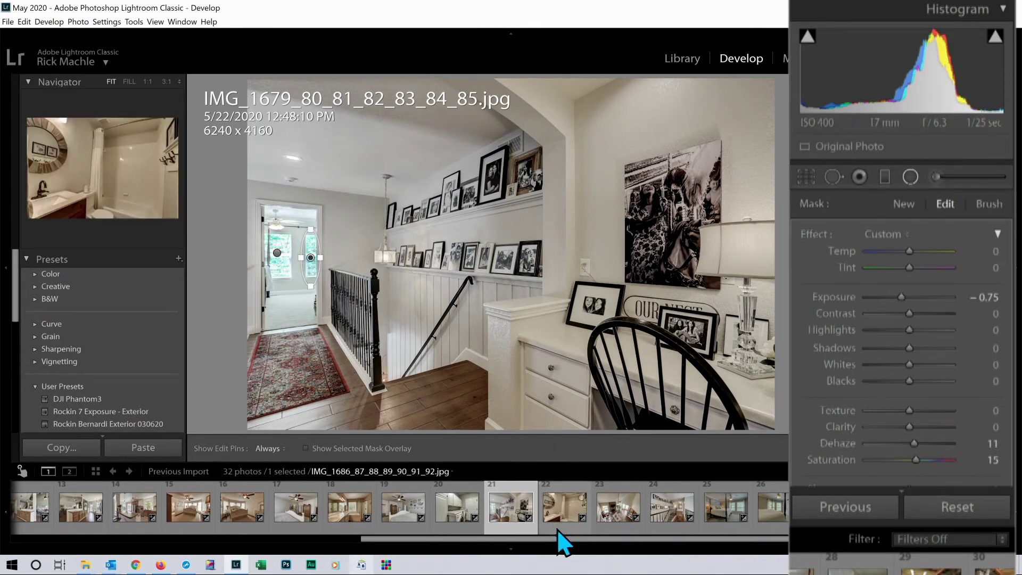
pyautogui.click(814, 448)
pyautogui.click(910, 176)
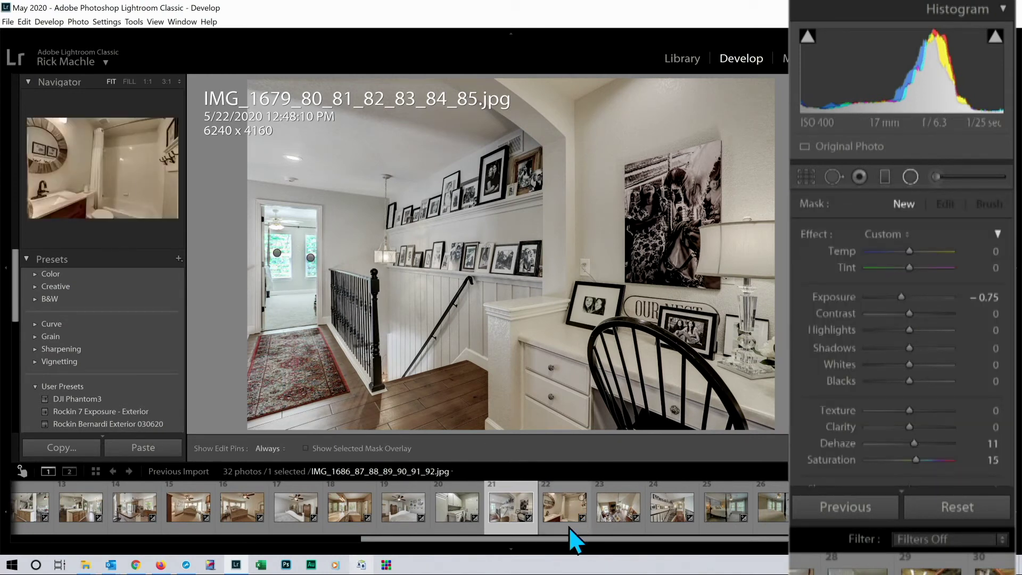
# Open the bathroom photo IMG_1686, apply Auto tone and set its exposure to about +1.43.
pyautogui.click(566, 532)
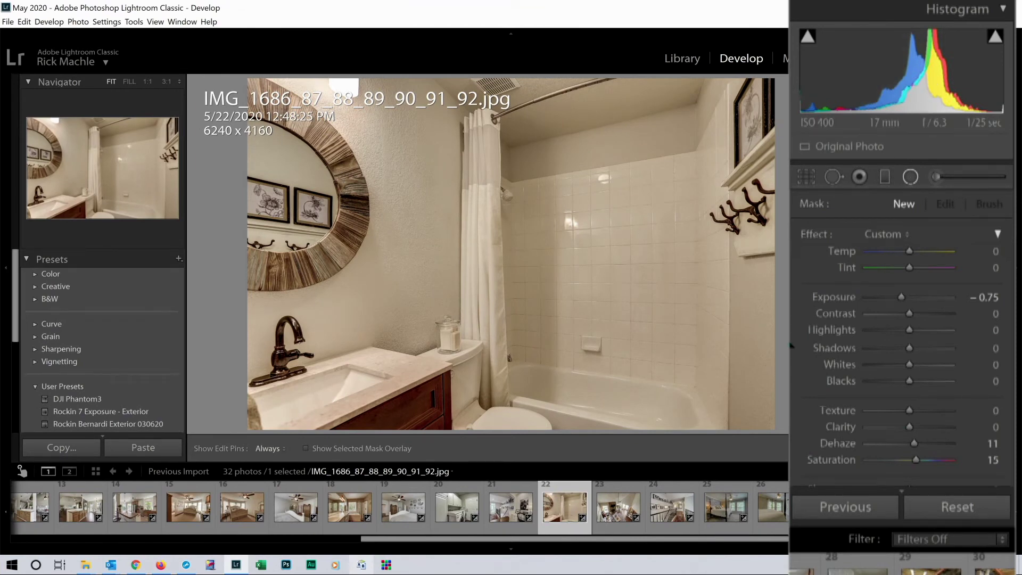
pyautogui.moveTo(1016, 240); pyautogui.dragTo(1017, 297)
pyautogui.moveTo(930, 23); pyautogui.dragTo(924, 85)
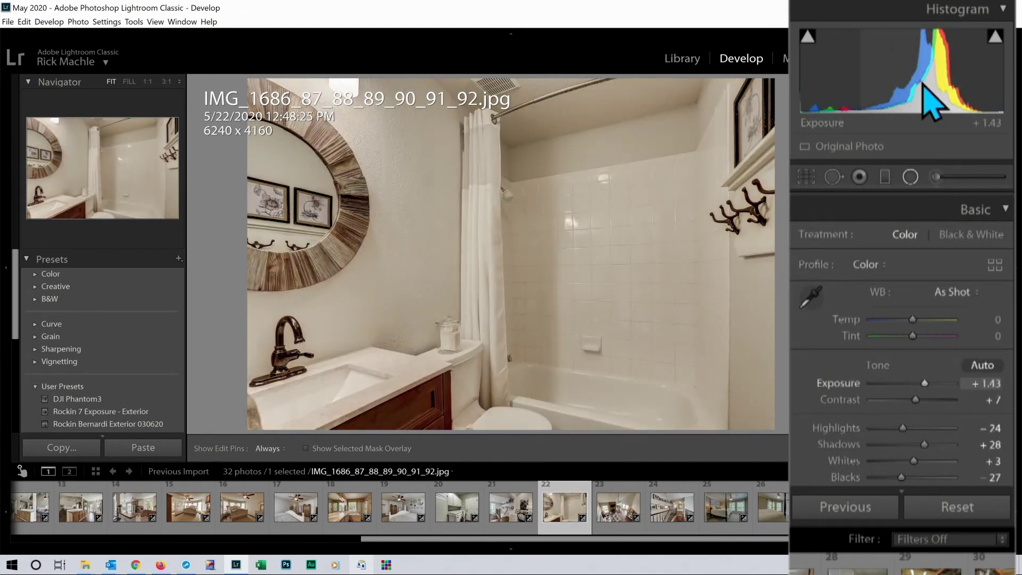
# Apply Auto tone to the overhead living room photo IMG_1707 and turn off its Upright perspective correction.
pyautogui.click(631, 530)
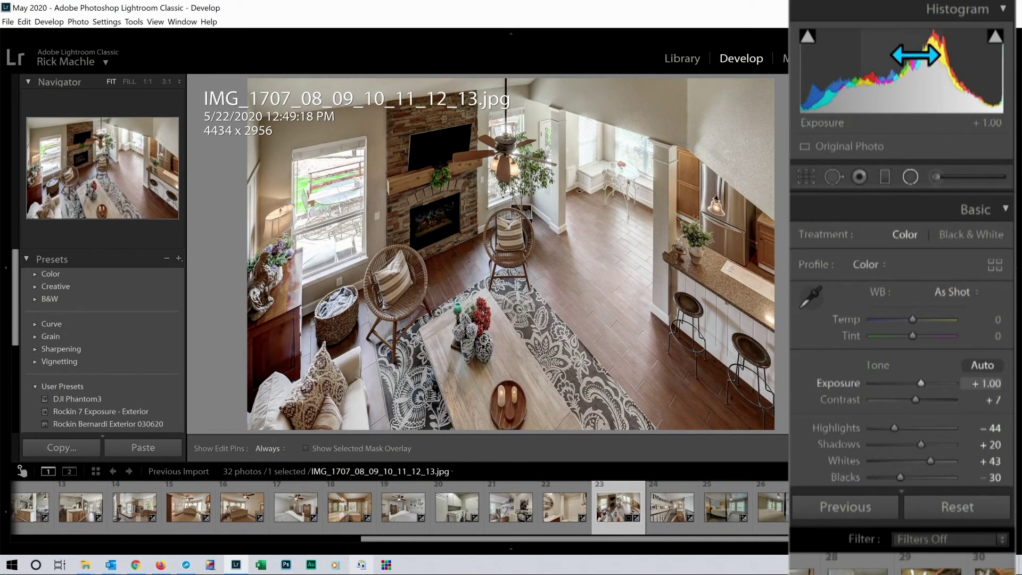
pyautogui.moveTo(915, 55); pyautogui.dragTo(906, 55)
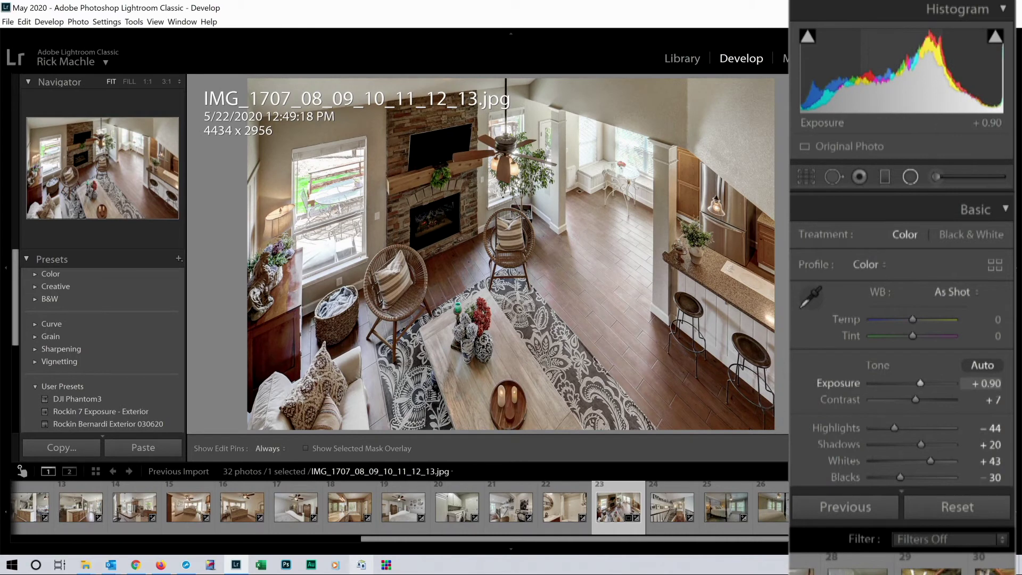
pyautogui.click(985, 365)
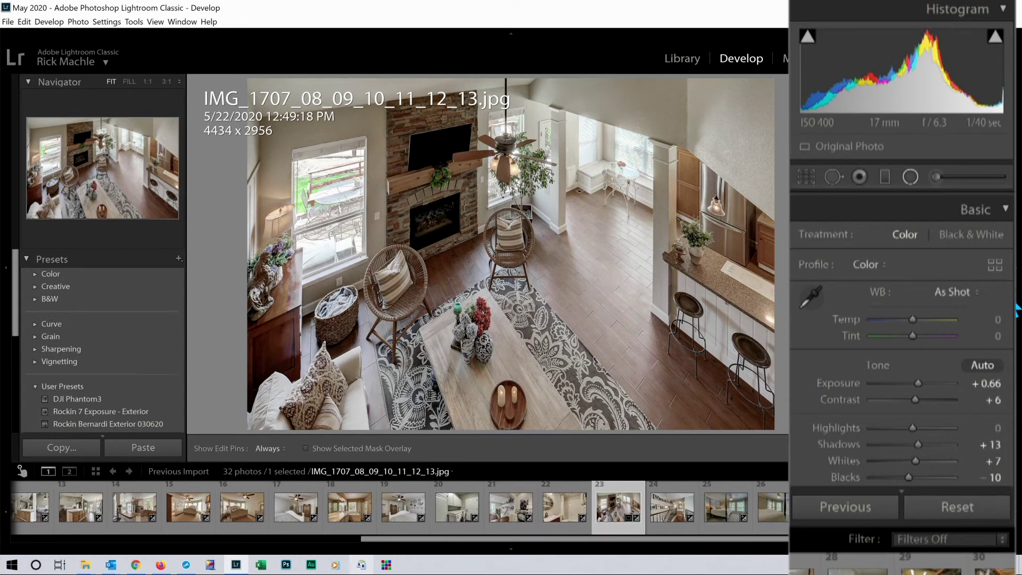
pyautogui.scroll(-10, 1017, 311)
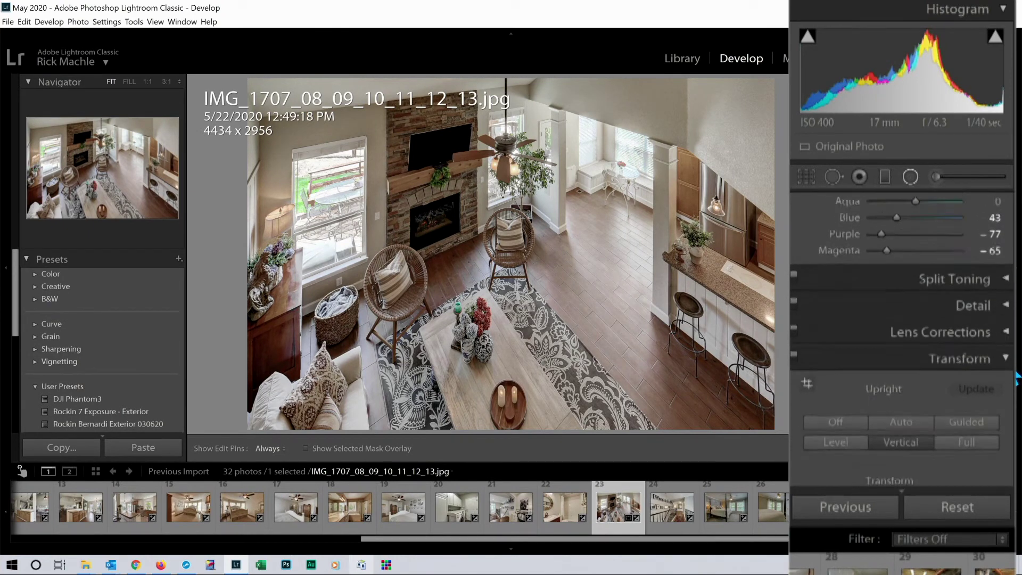
pyautogui.click(835, 405)
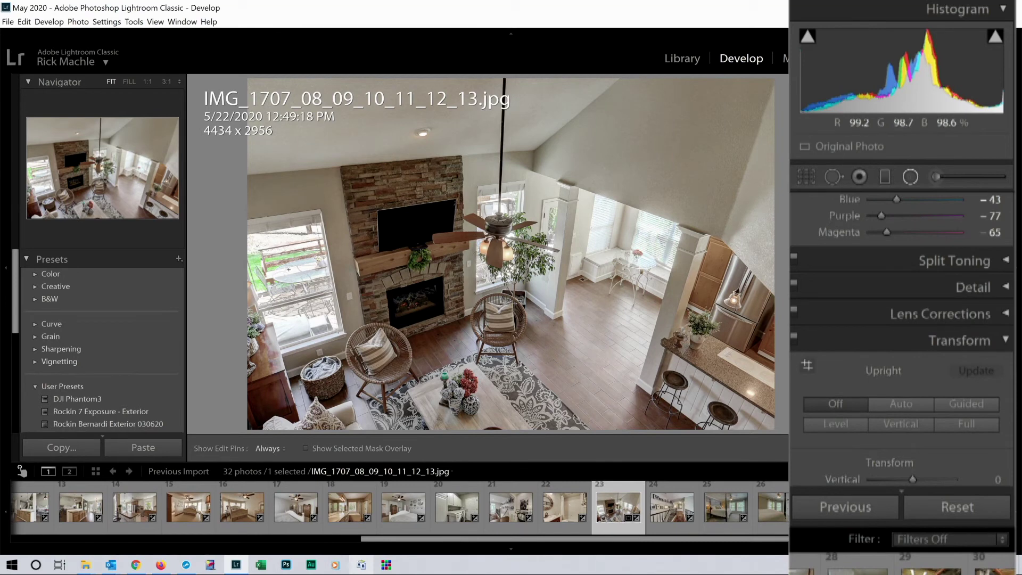
# Add radial filters over the large left window and the nook window with blinds in IMG_1707, rotating and resizing them to fit.
pyautogui.moveTo(296, 277); pyautogui.dragTo(339, 369)
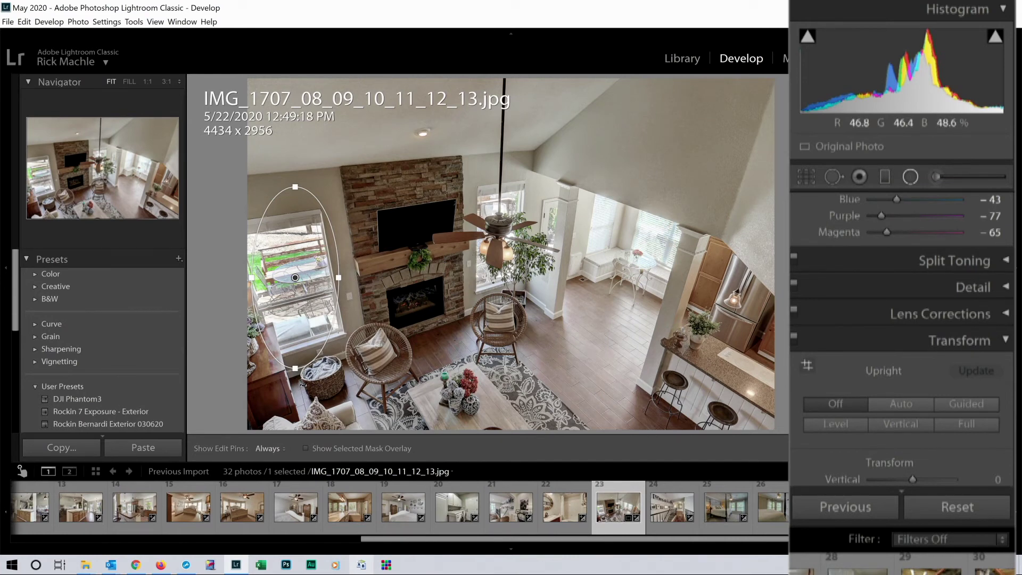
pyautogui.moveTo(296, 384); pyautogui.dragTo(319, 388)
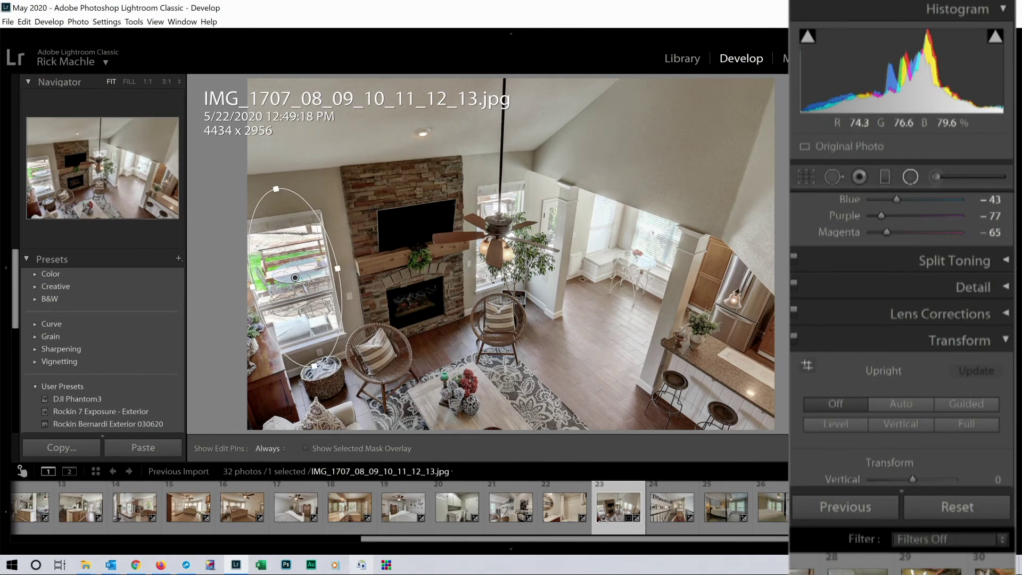
pyautogui.moveTo(661, 232)
pyautogui.mouseDown()
pyautogui.moveTo(662, 252)
pyautogui.moveTo(686, 277)
pyautogui.moveTo(625, 290)
pyautogui.moveTo(638, 294)
pyautogui.mouseUp()
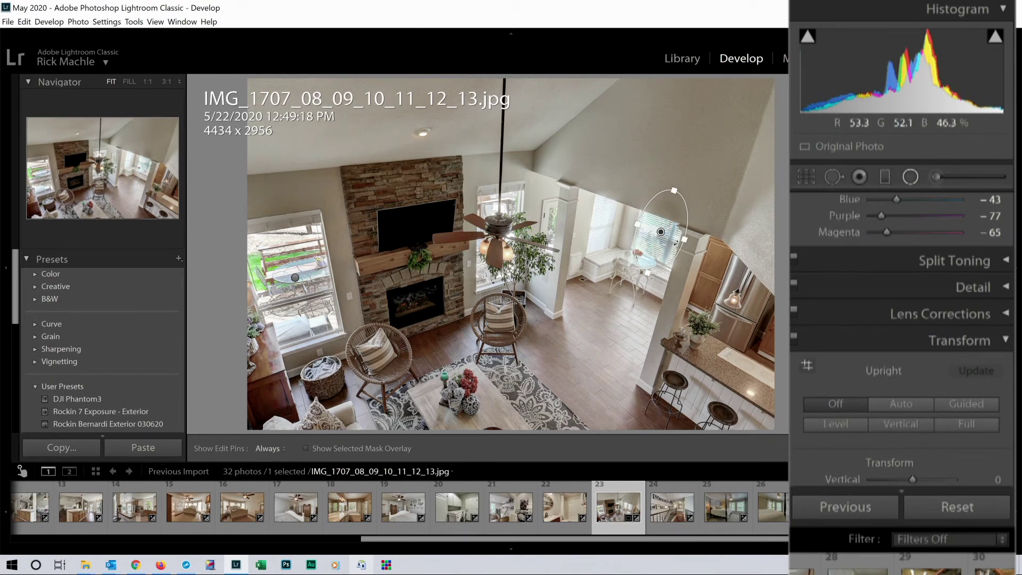
pyautogui.moveTo(667, 241); pyautogui.dragTo(665, 248)
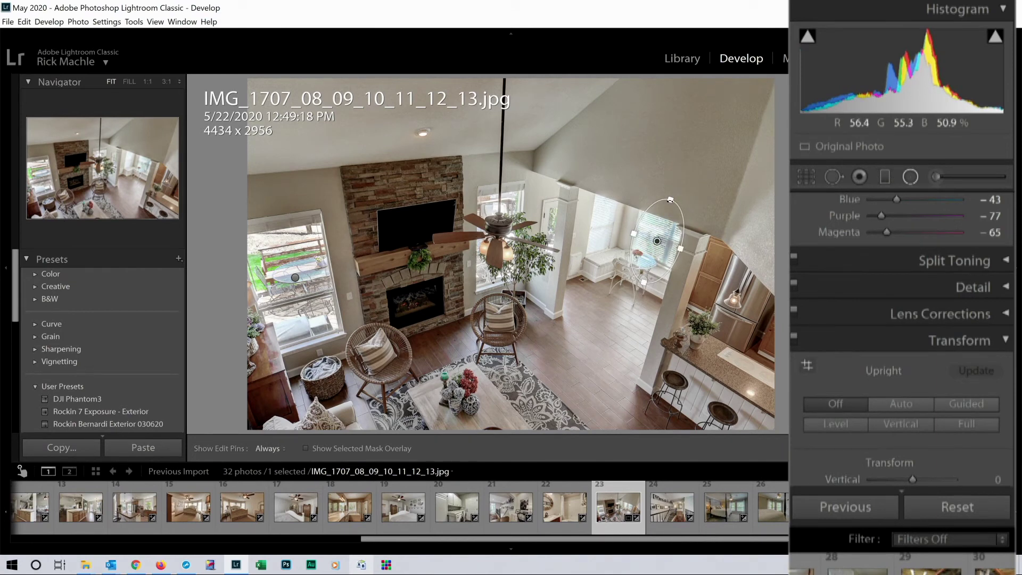
pyautogui.moveTo(669, 200); pyautogui.dragTo(666, 214)
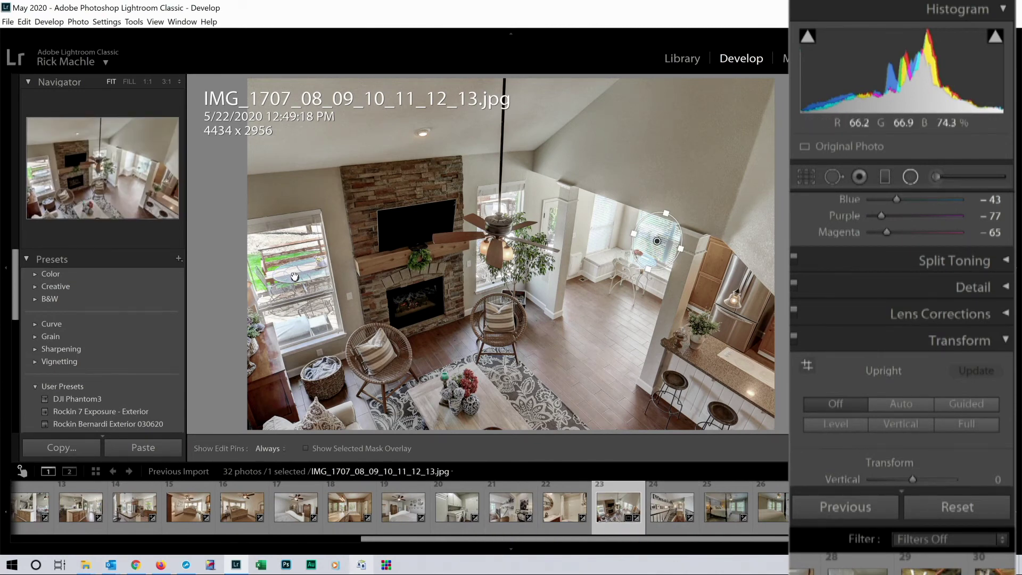
pyautogui.moveTo(295, 277); pyautogui.dragTo(335, 362)
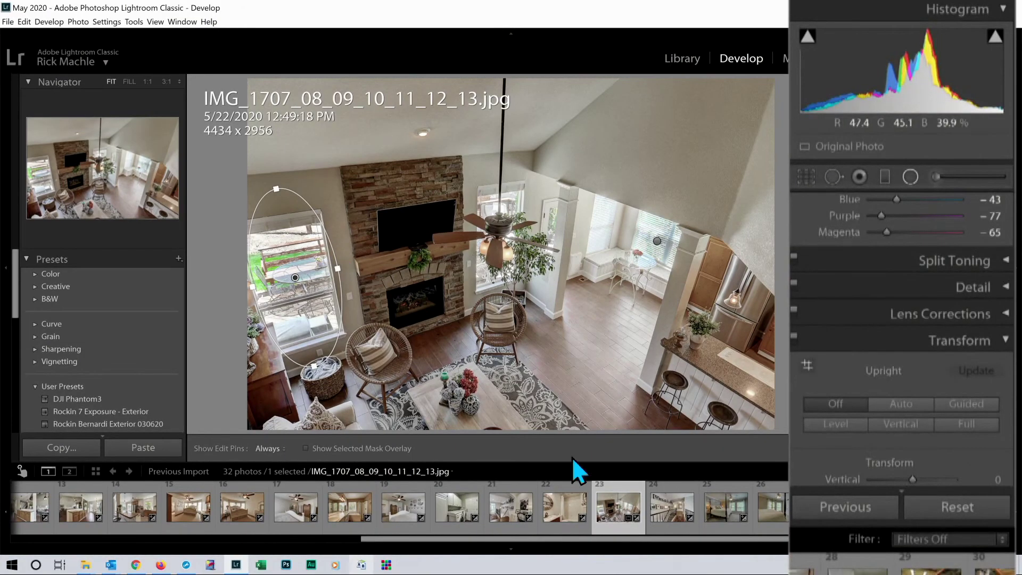
# Open the stair landing photo IMG_1714, apply Vertical Upright correction and Auto tone, and set its exposure to about +0.47.
pyautogui.click(684, 527)
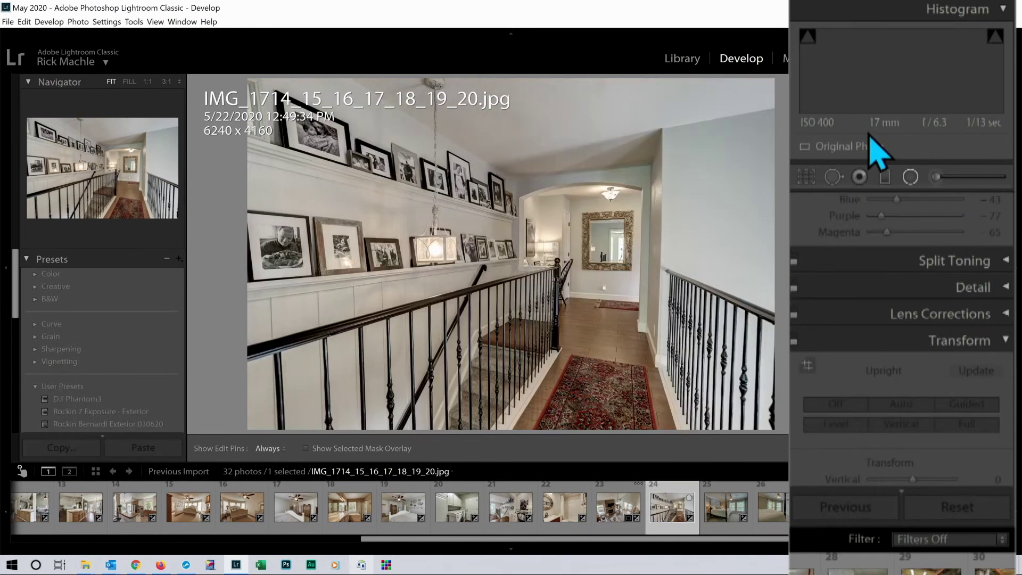
pyautogui.click(900, 424)
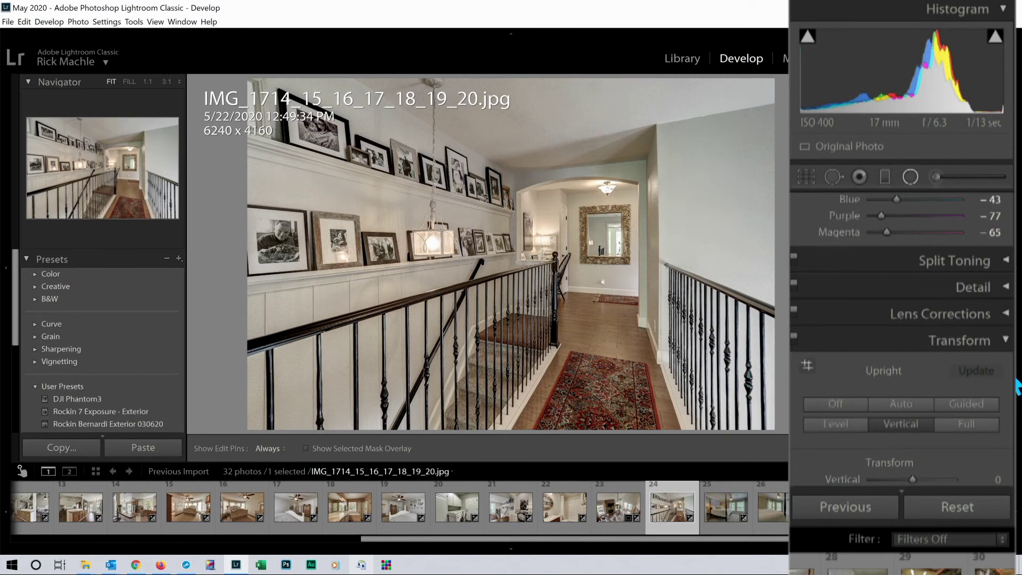
pyautogui.press('m')
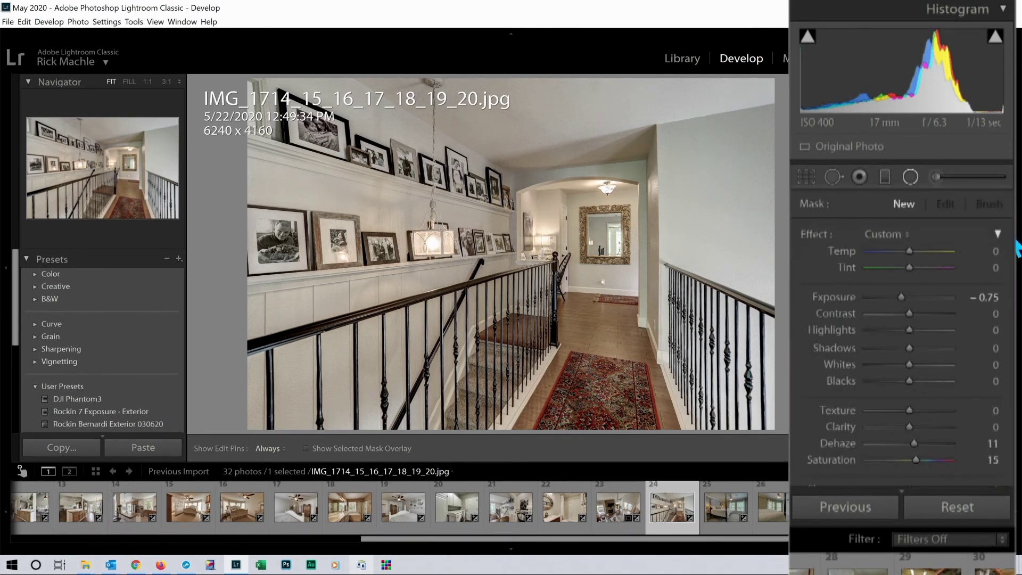
pyautogui.scroll(-10, 1017, 249)
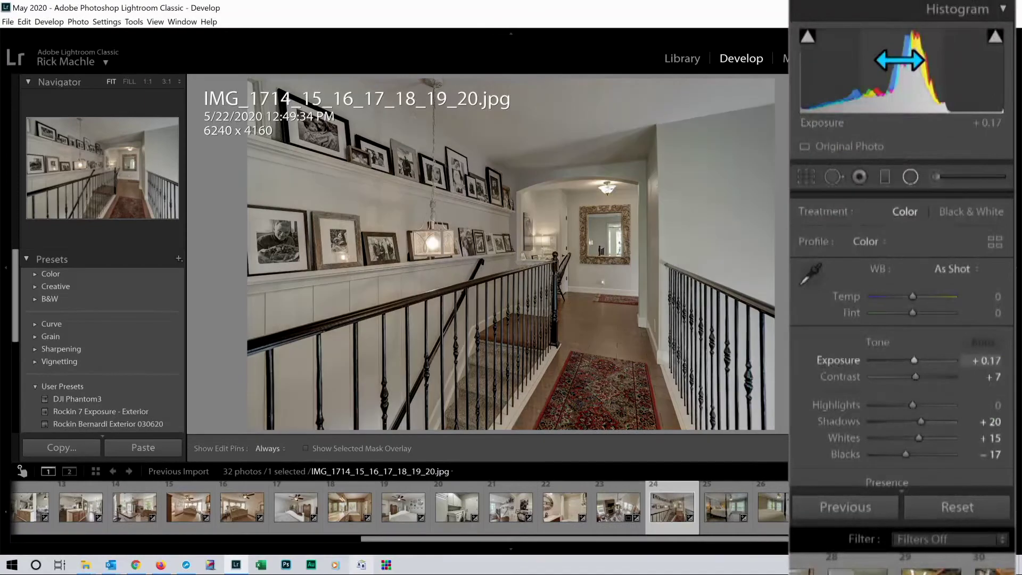
pyautogui.moveTo(901, 62); pyautogui.dragTo(913, 62)
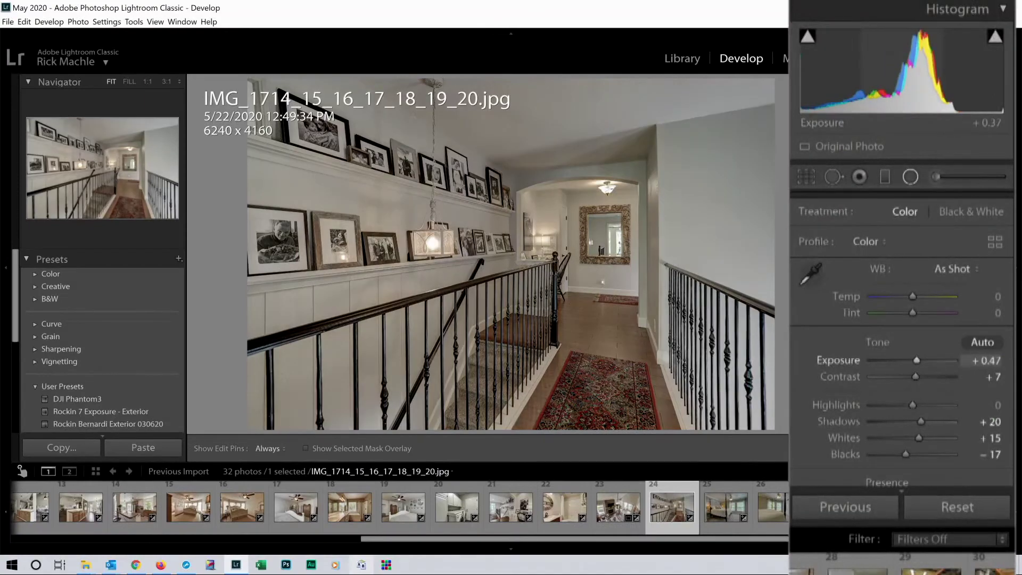
# Apply Auto tone to the bedroom photo IMG_1721 with exposure about +0.56, and add radial filters over its two windows.
pyautogui.press('Right')
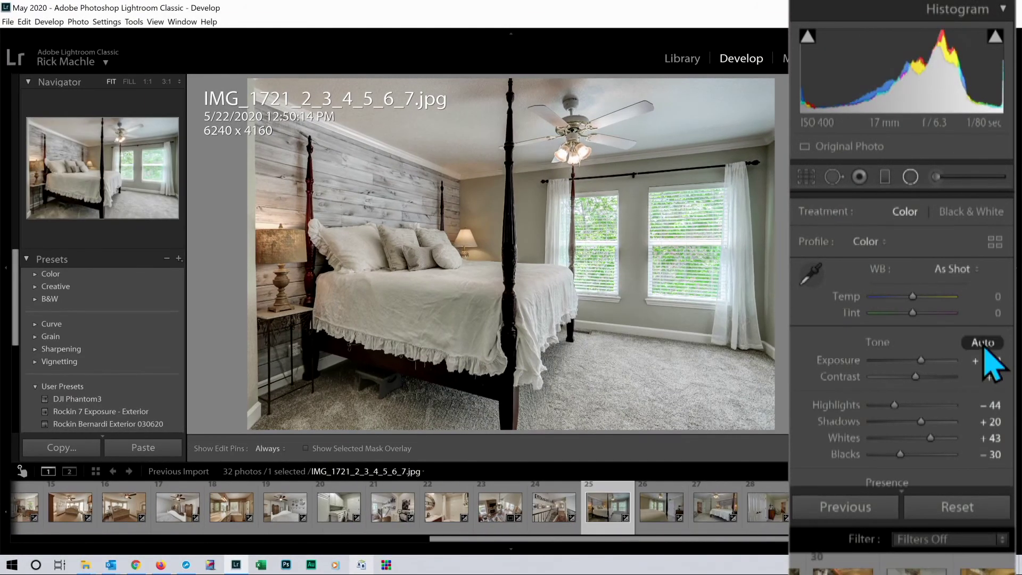
pyautogui.click(982, 341)
pyautogui.moveTo(909, 65); pyautogui.dragTo(953, 66)
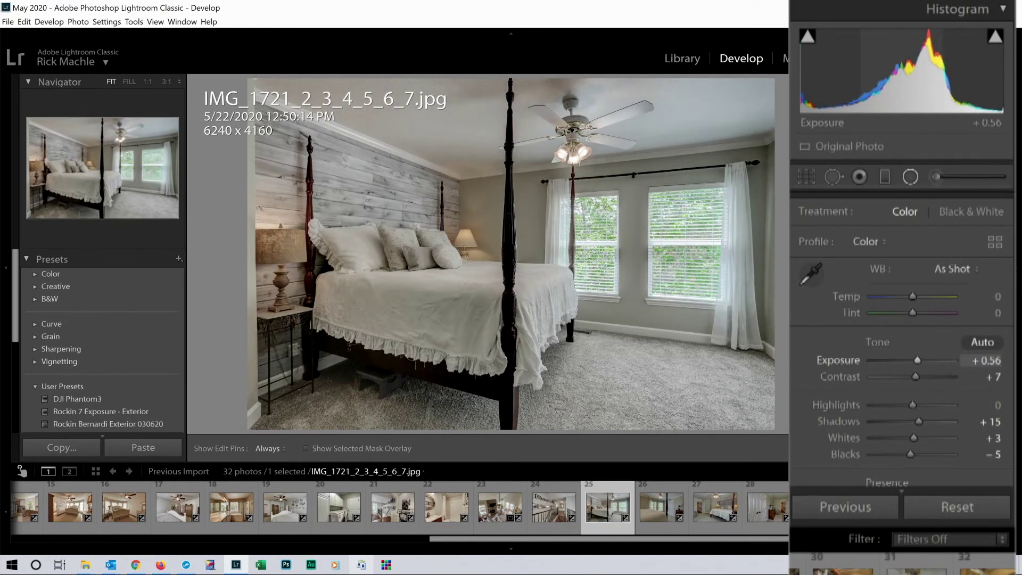
pyautogui.moveTo(689, 241); pyautogui.dragTo(735, 315)
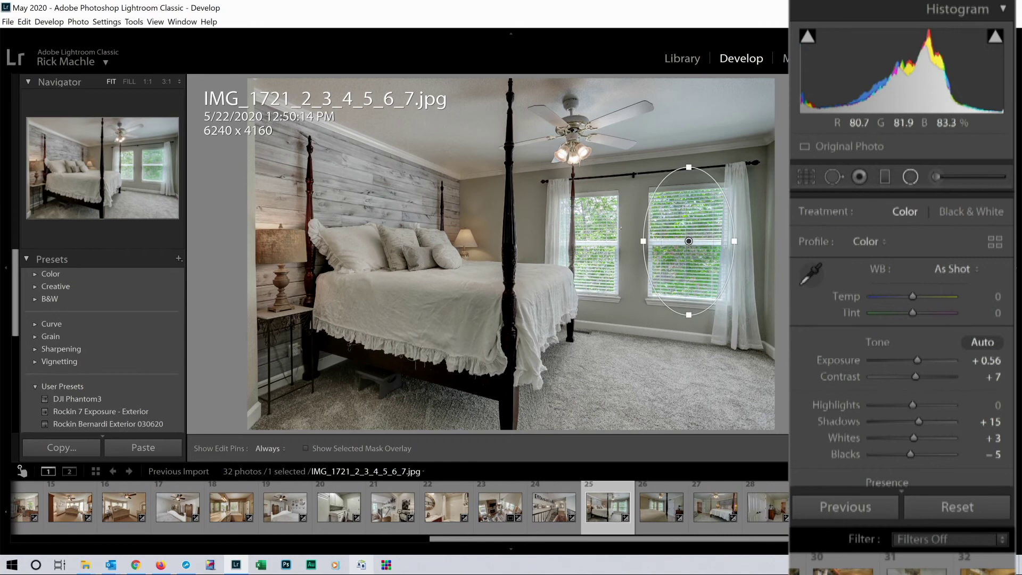
pyautogui.moveTo(591, 245); pyautogui.dragTo(621, 307)
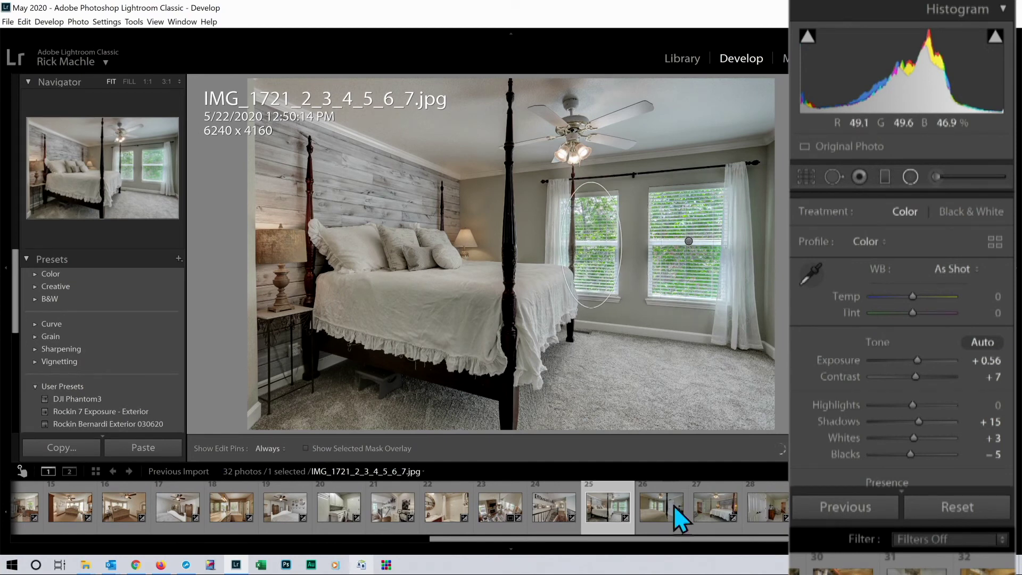
# Apply Auto tone to the bedroom photo IMG_1728 with exposure about +0.66, and add radial filters over its two windows.
pyautogui.click(659, 511)
pyautogui.click(982, 343)
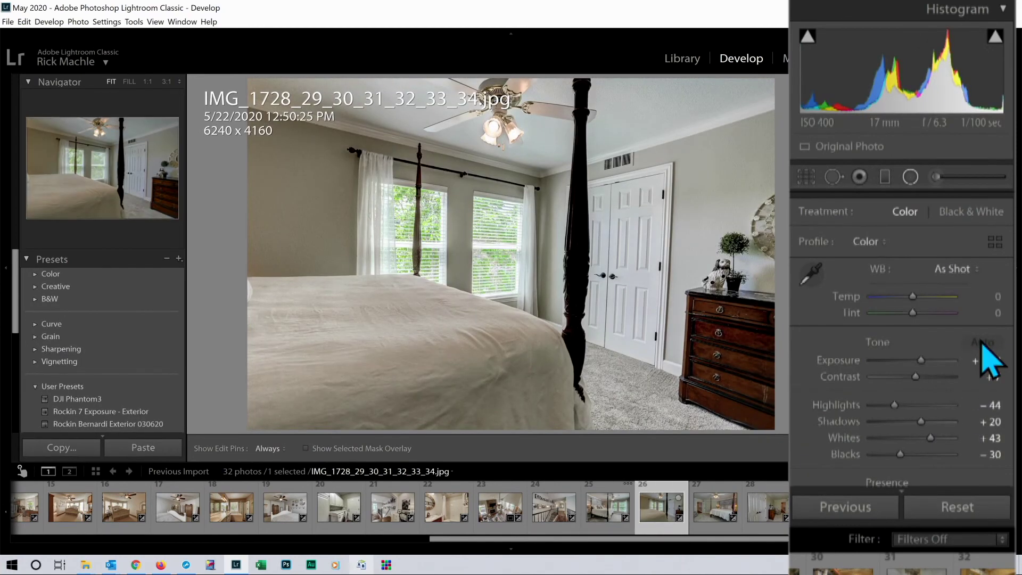
pyautogui.moveTo(940, 75)
pyautogui.mouseDown()
pyautogui.moveTo(908, 72)
pyautogui.moveTo(928, 73)
pyautogui.mouseUp()
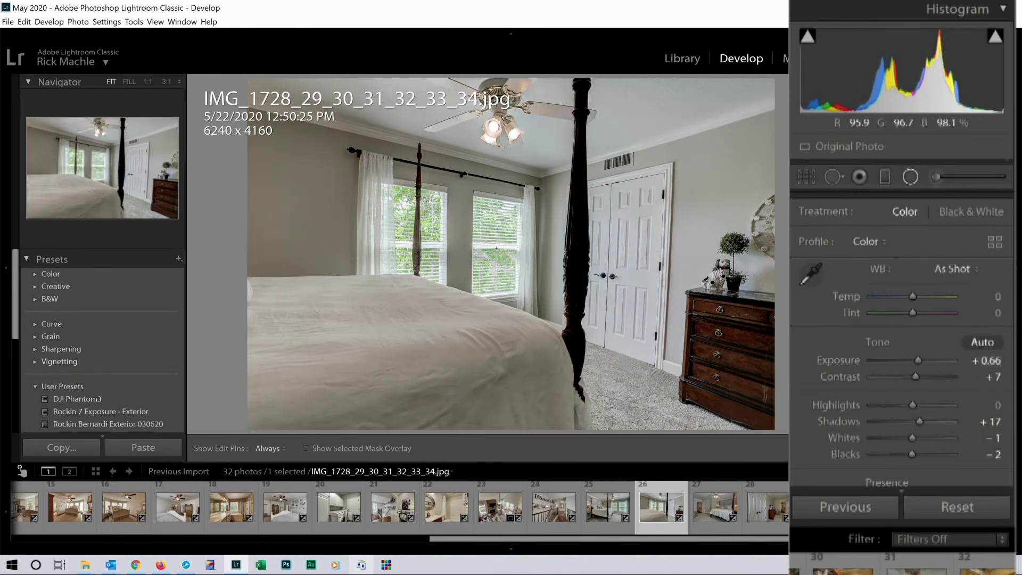
pyautogui.moveTo(493, 249); pyautogui.dragTo(521, 309)
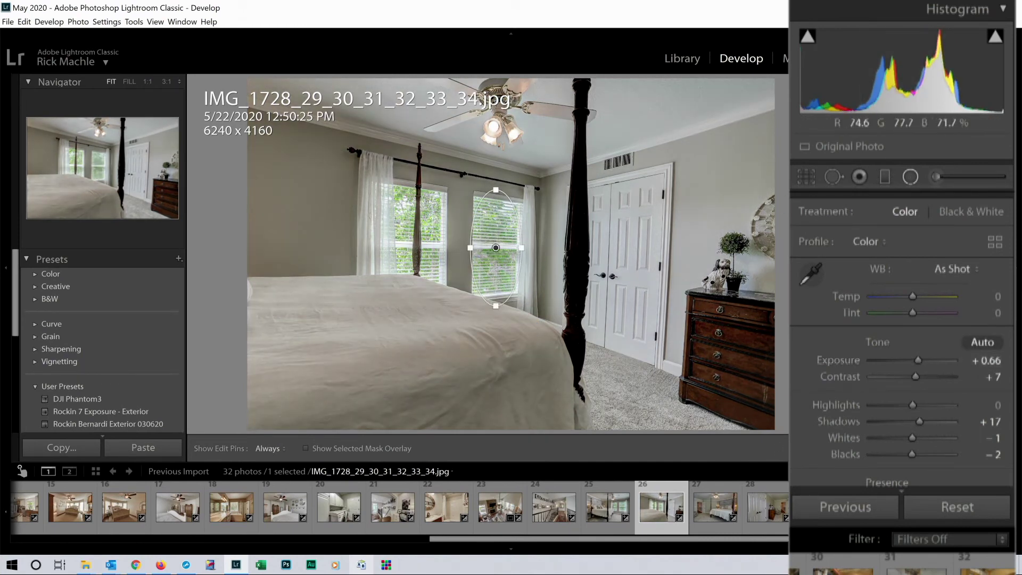
pyautogui.moveTo(417, 229); pyautogui.dragTo(444, 284)
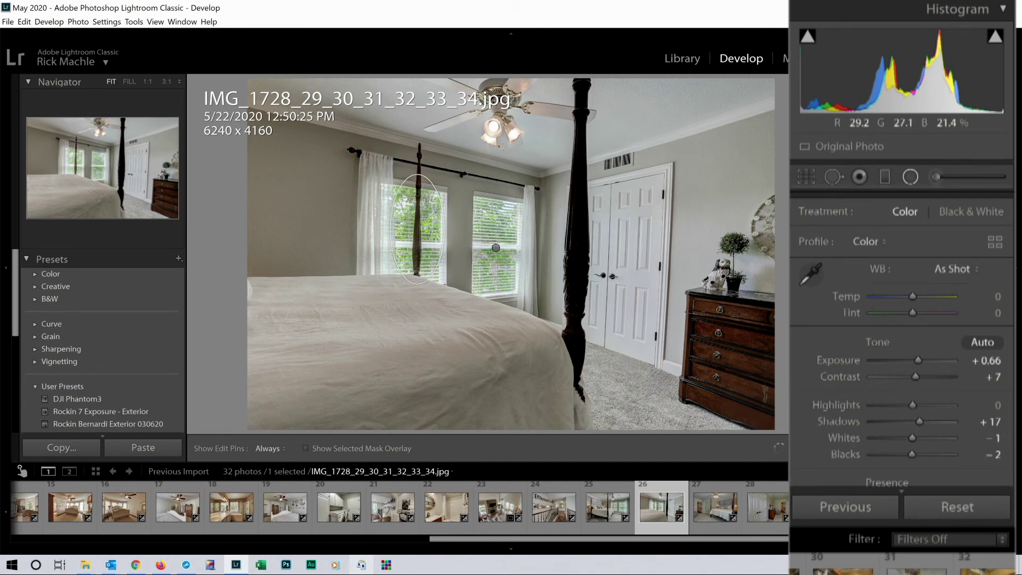
# Open the bedroom photo IMG_1735, apply Auto tone and set its exposure to about +0.67.
pyautogui.click(701, 520)
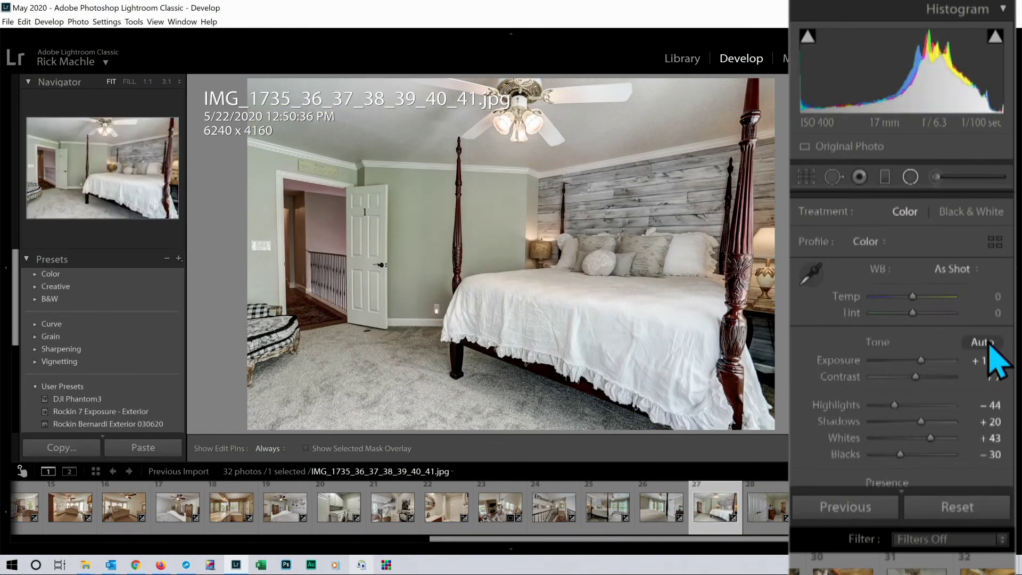
pyautogui.click(985, 342)
pyautogui.moveTo(904, 73); pyautogui.dragTo(920, 73)
# Compare the closet-door photo IMG_1742 with IMG_1735 and IMG_1728, and give IMG_1742 Auto tone with exposure about +0.17.
pyautogui.press('Right')
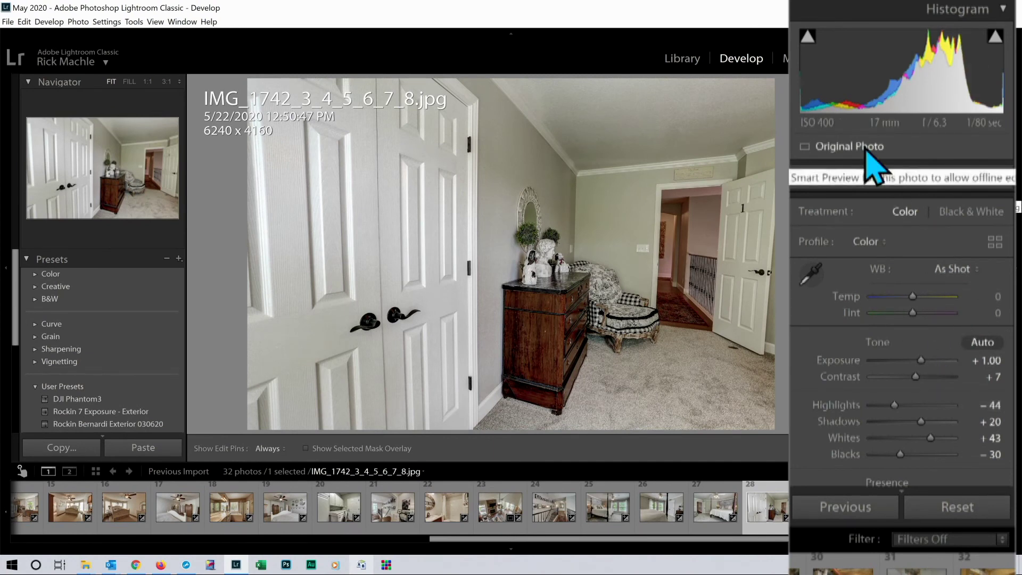
pyautogui.press('Left')
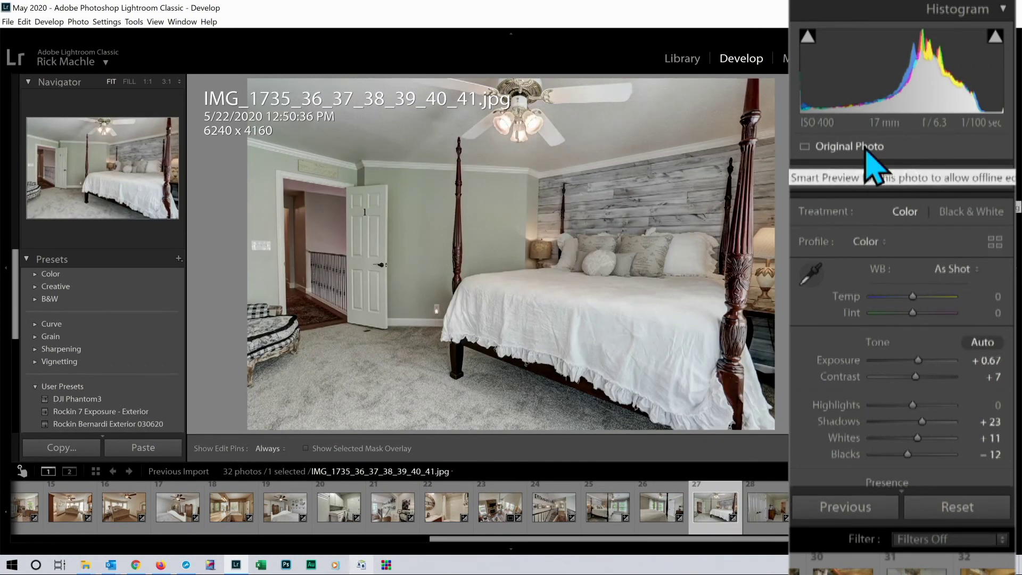
pyautogui.press('Right')
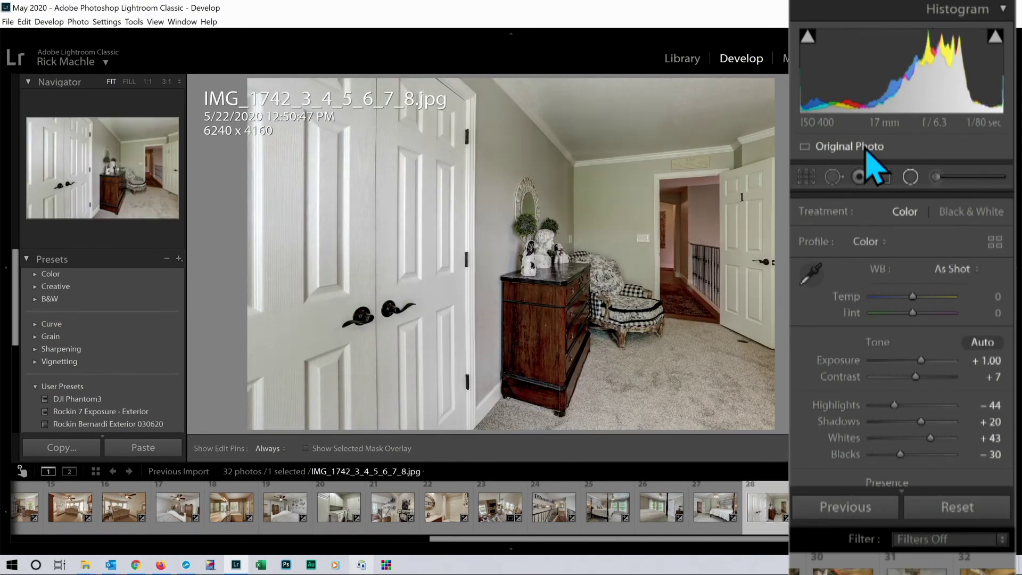
pyautogui.press('Left')
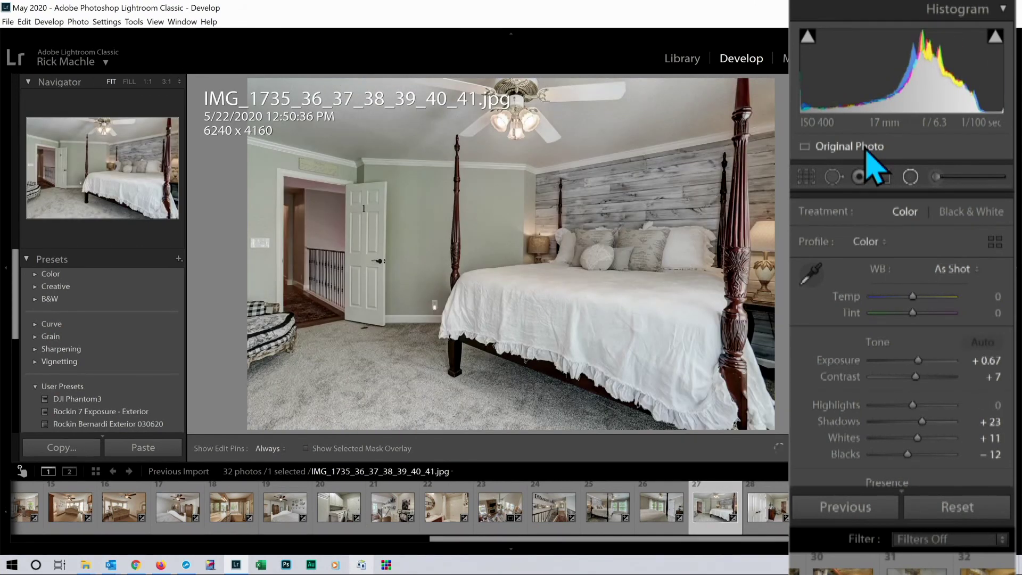
pyautogui.press('Left')
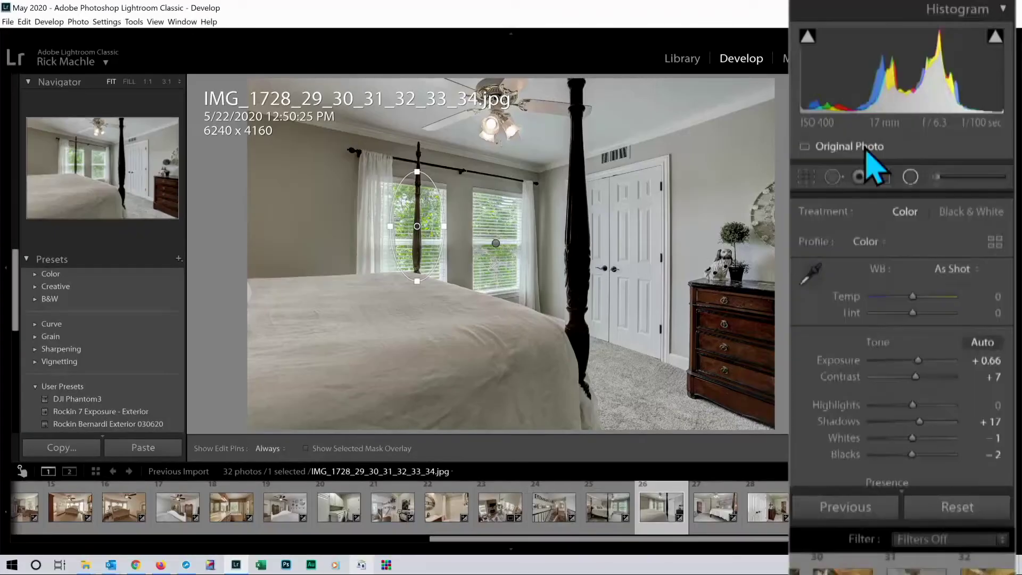
pyautogui.click(772, 526)
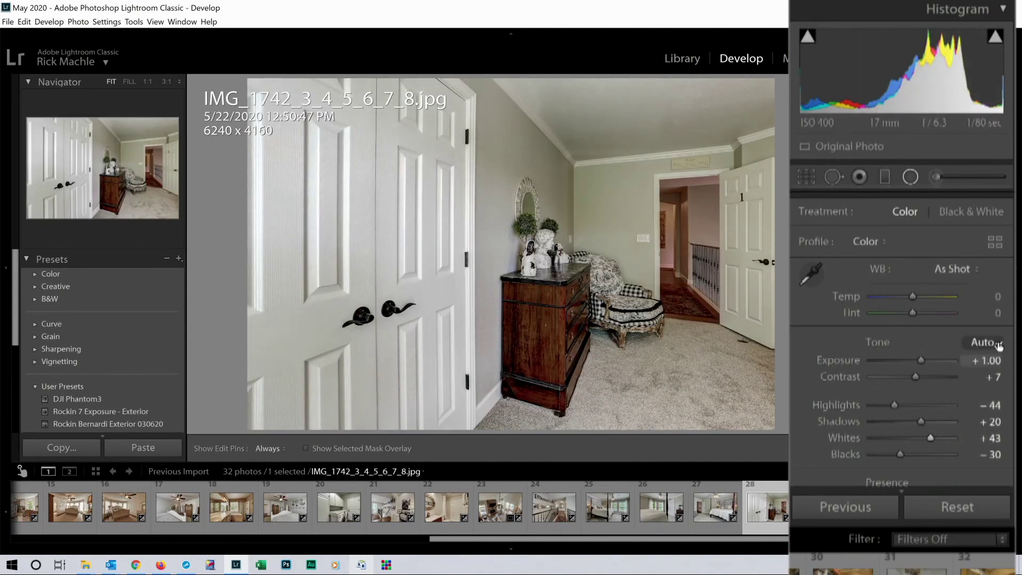
pyautogui.moveTo(921, 62); pyautogui.dragTo(887, 66)
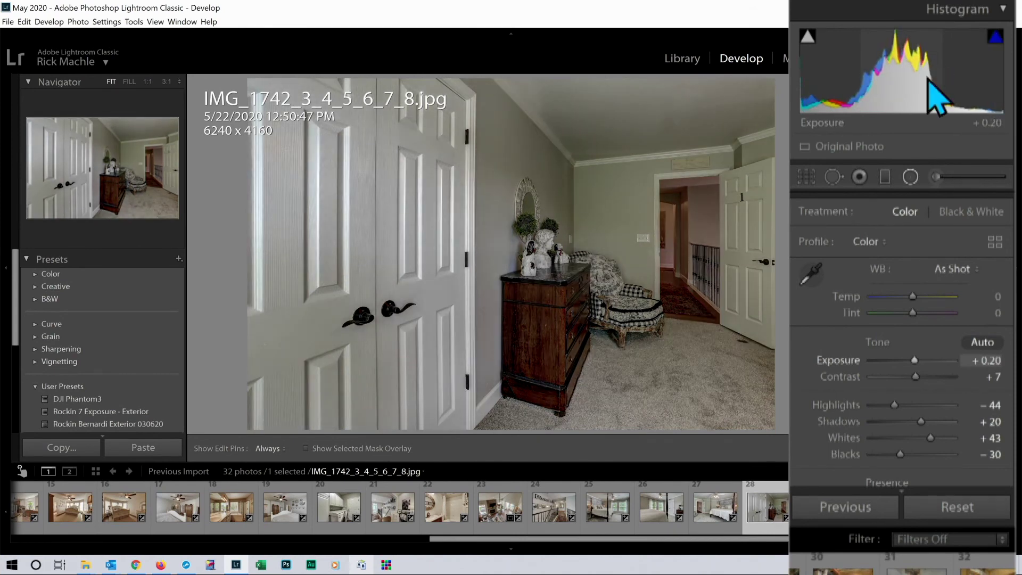
pyautogui.click(983, 344)
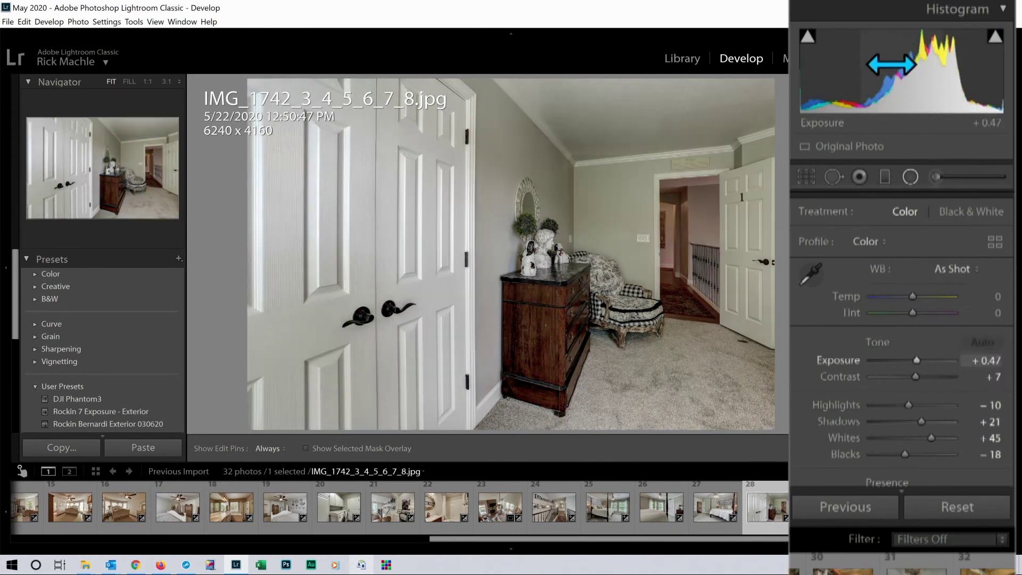
# Open the basement photo IMG_1756, apply Auto tone and set its exposure to about +0.27.
pyautogui.press('Right')
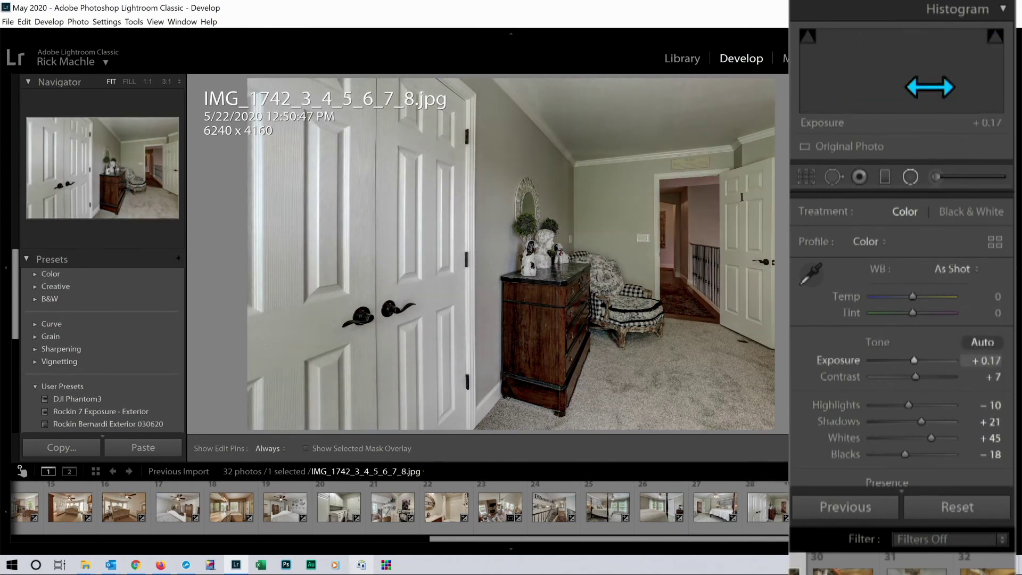
pyautogui.click(984, 344)
pyautogui.moveTo(926, 96); pyautogui.dragTo(904, 92)
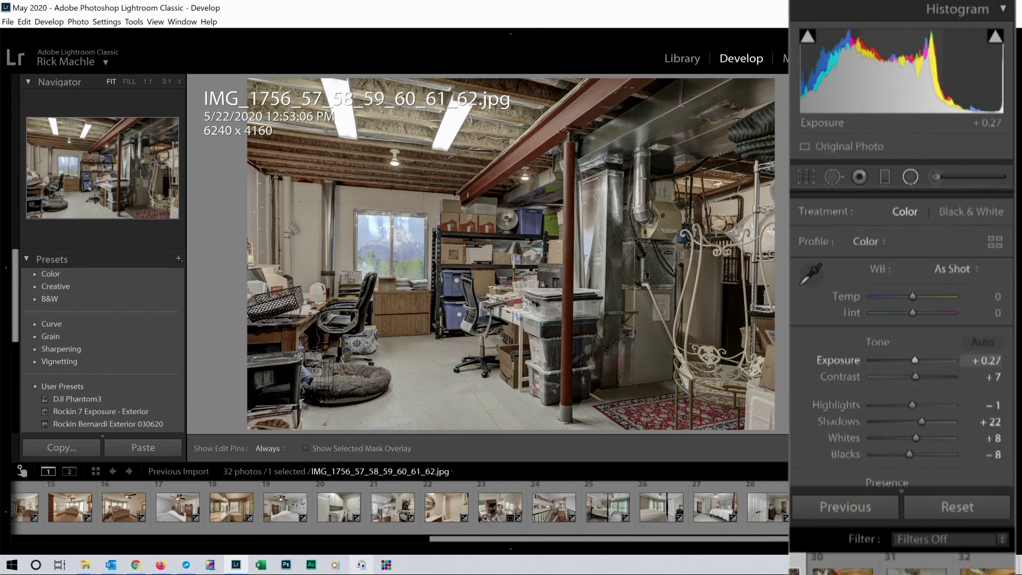
# Open the second basement photo IMG_1763, apply Auto tone and lower its exposure.
pyautogui.hotkey('ctrl', 'z')
pyautogui.hotkey('ctrl', 'z')
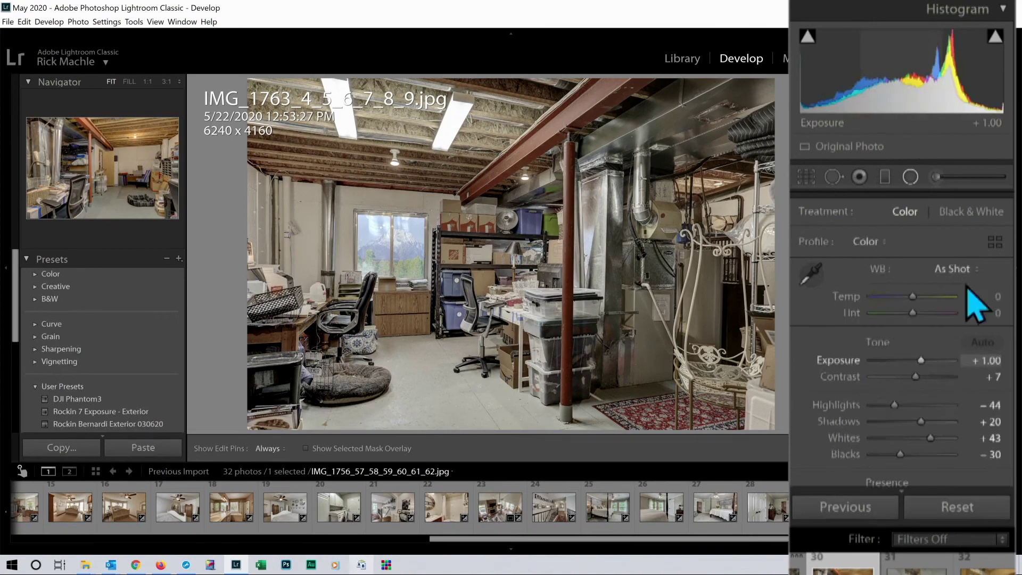
pyautogui.click(983, 345)
pyautogui.moveTo(953, 103); pyautogui.dragTo(907, 81)
# Open the living room photo IMG_1784, apply Auto tone and set its exposure to about +0.35.
pyautogui.hotkey('ctrl', 'z')
pyautogui.hotkey('ctrl', 'z')
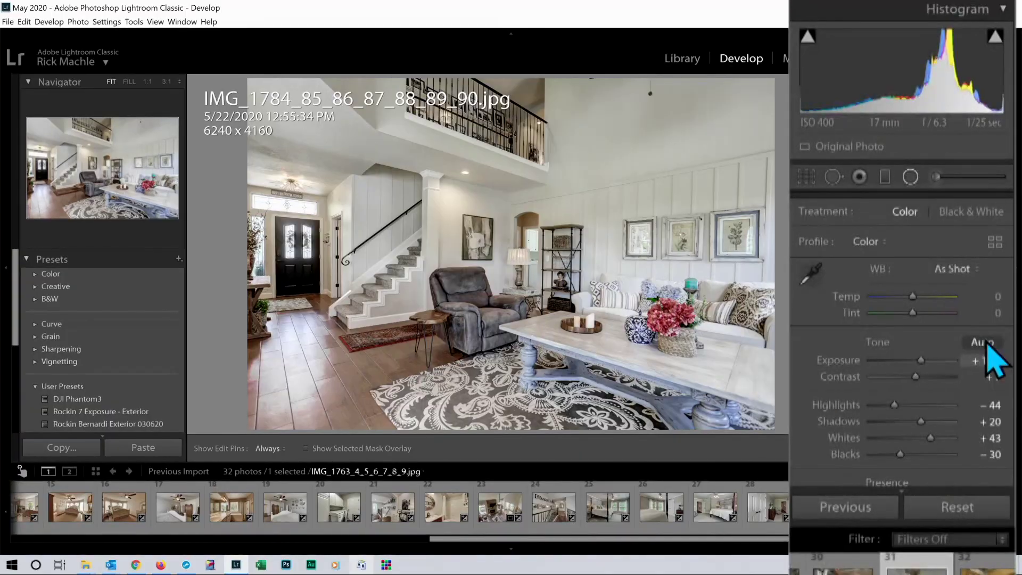
pyautogui.click(993, 342)
pyautogui.moveTo(948, 93); pyautogui.dragTo(926, 80)
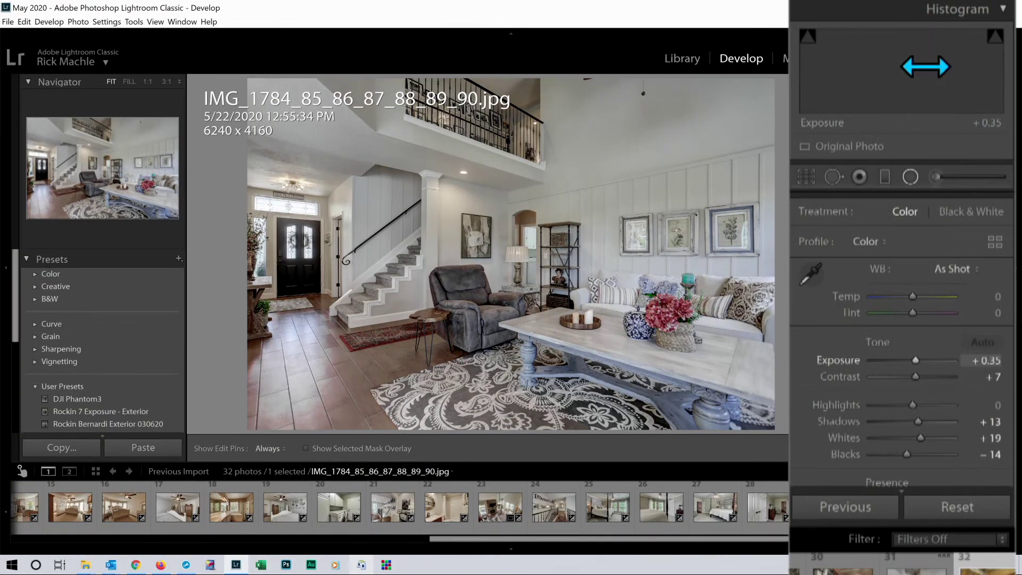
# Apply Auto tone to the entryway photo IMG_1798, compare it with IMG_1784, and set its exposure to about +1.23.
pyautogui.hotkey('ctrl', 'z')
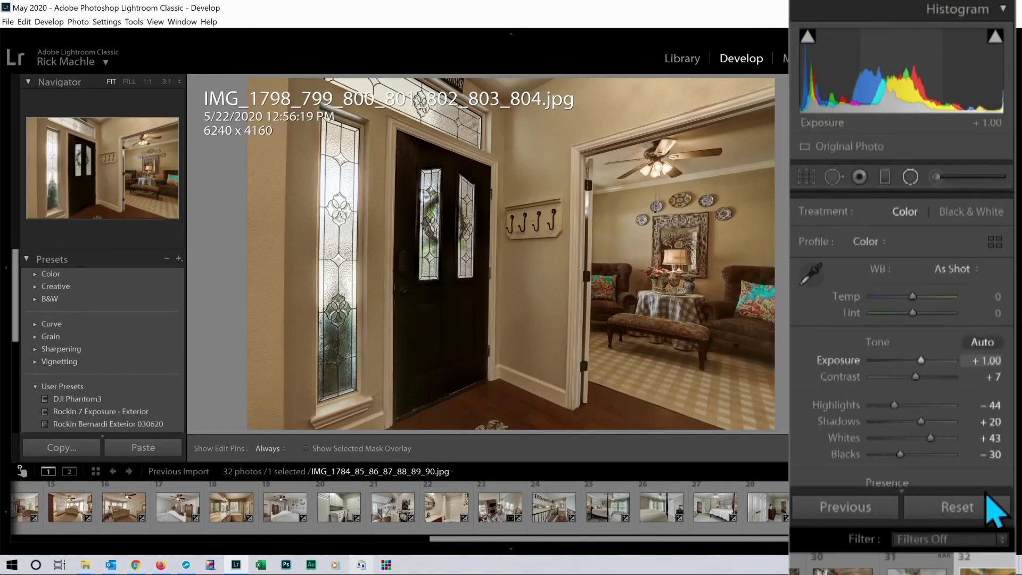
pyautogui.click(982, 342)
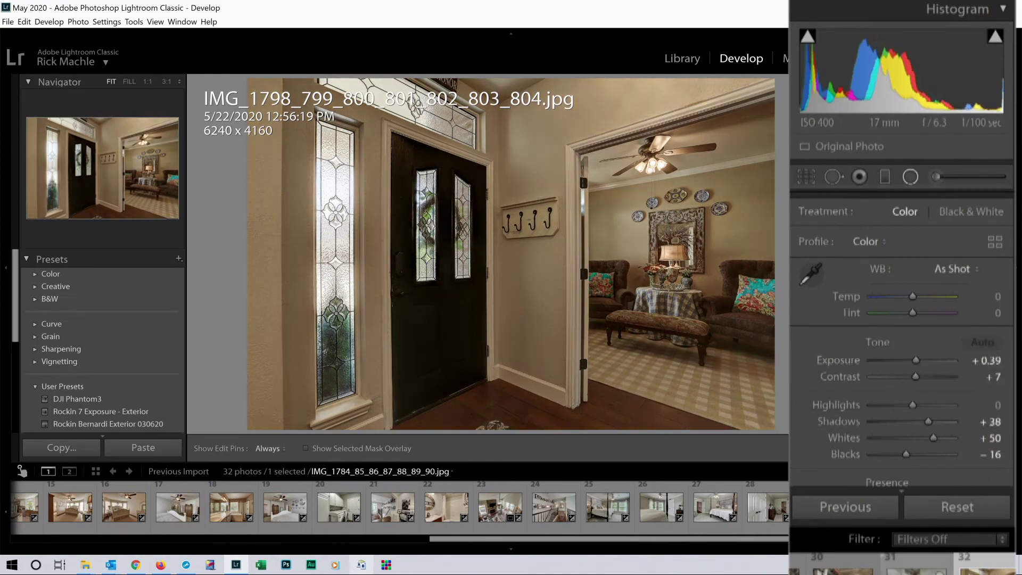
pyautogui.press('Left')
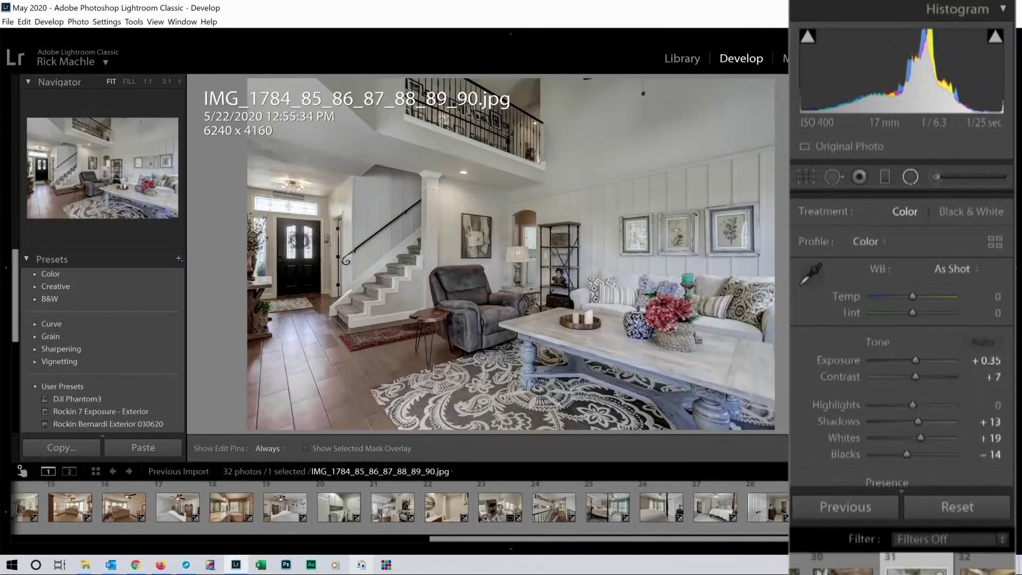
pyautogui.press('Right')
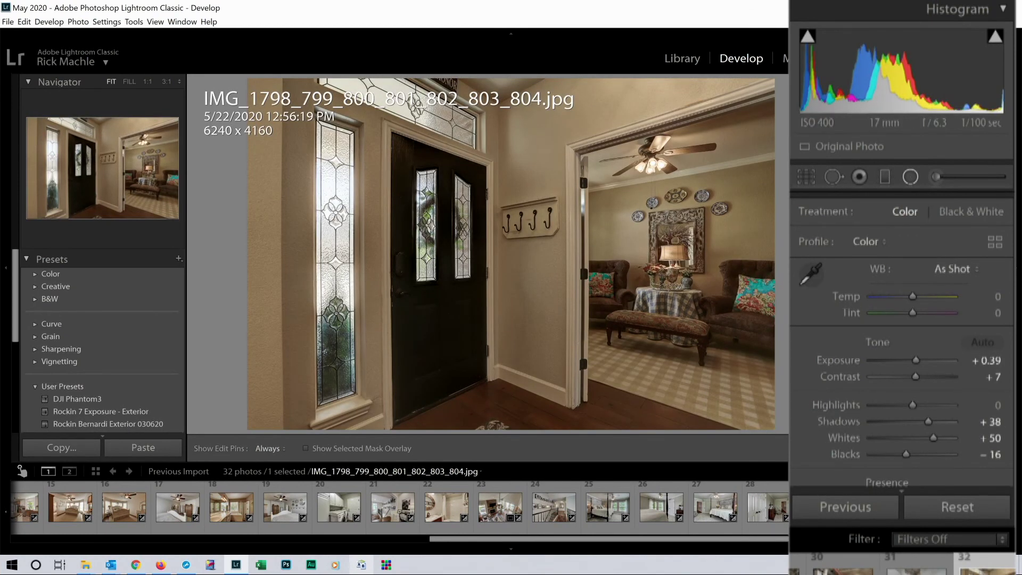
pyautogui.moveTo(903, 78); pyautogui.dragTo(930, 78)
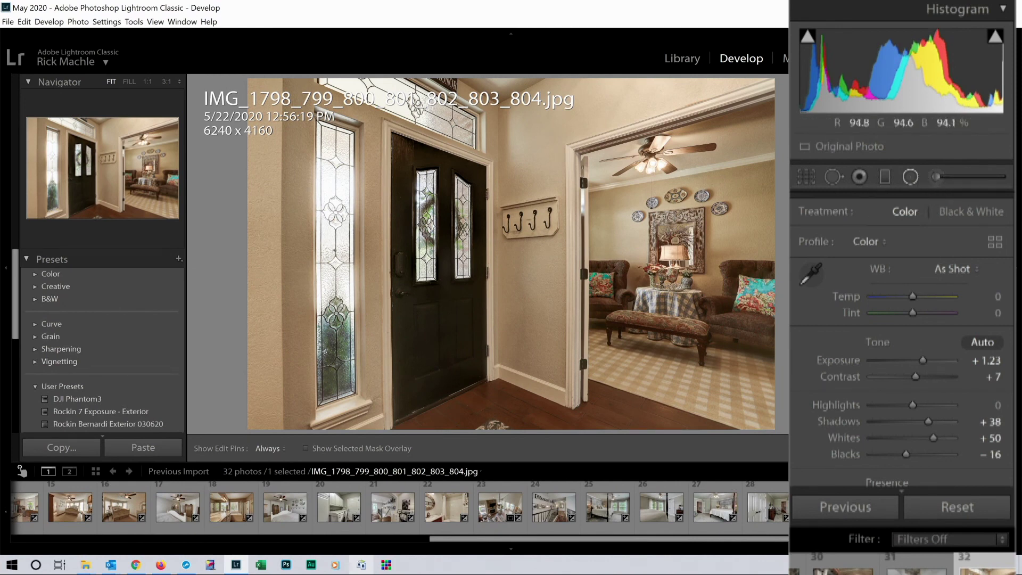
# Add narrow radial filters over the tall leaded sidelight and the two glass panes of the front door in IMG_1798.
pyautogui.moveTo(333, 245); pyautogui.dragTo(368, 406)
pyautogui.moveTo(435, 214); pyautogui.dragTo(427, 263)
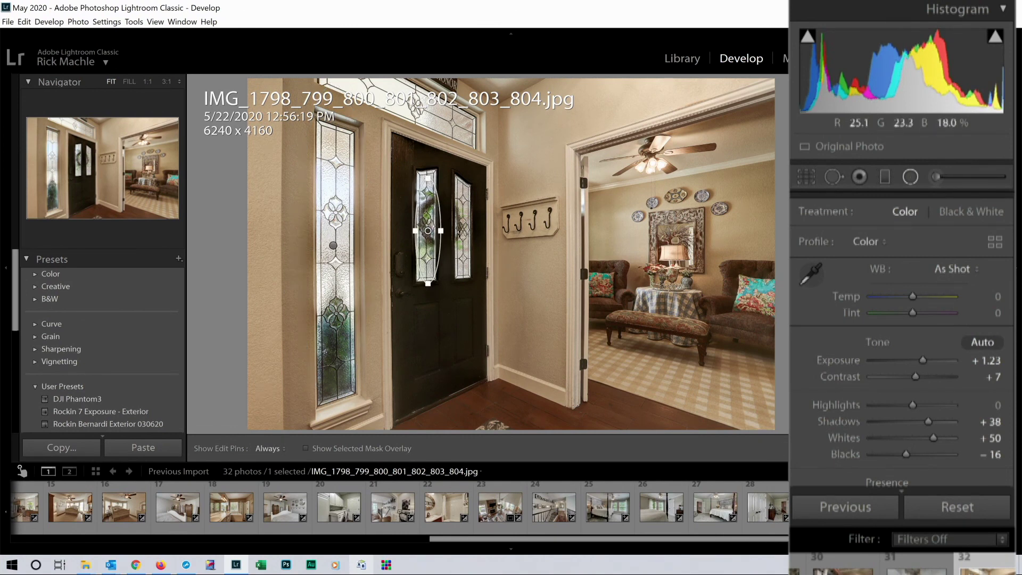
pyautogui.moveTo(462, 230); pyautogui.dragTo(473, 284)
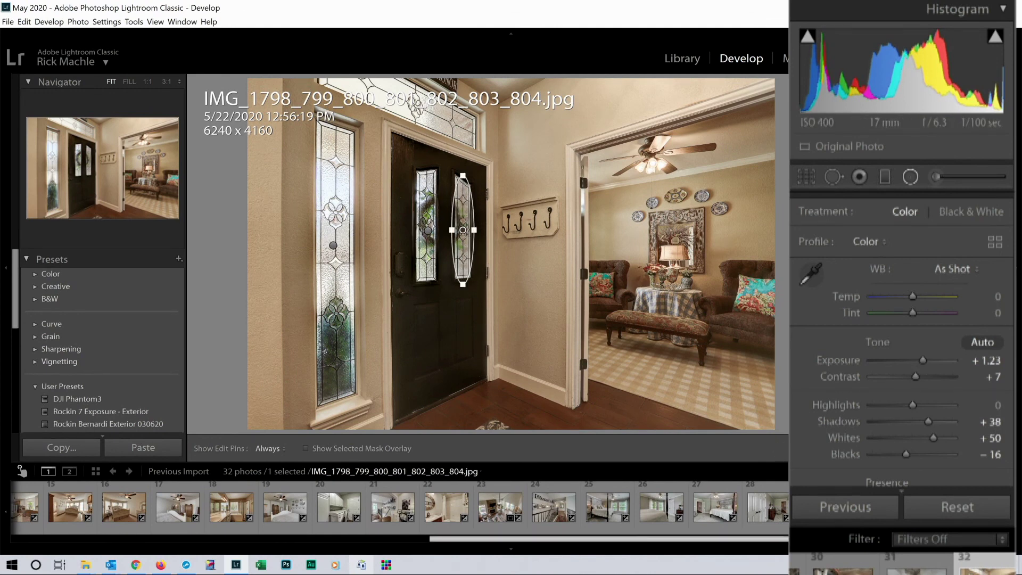
# Select all photos in the import and export them with the previous export settings.
pyautogui.hotkey('ctrl', 'a')
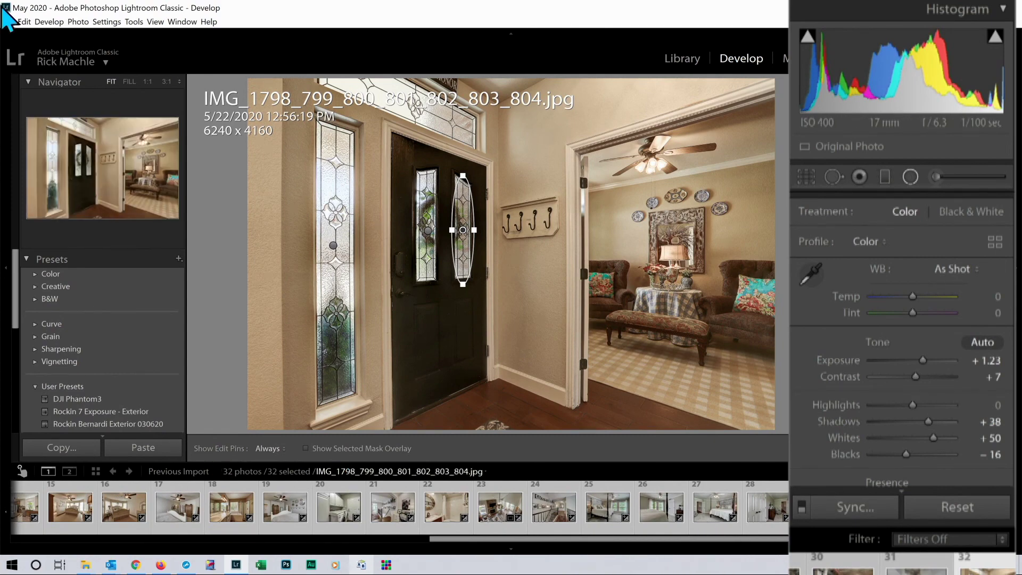
pyautogui.click(7, 22)
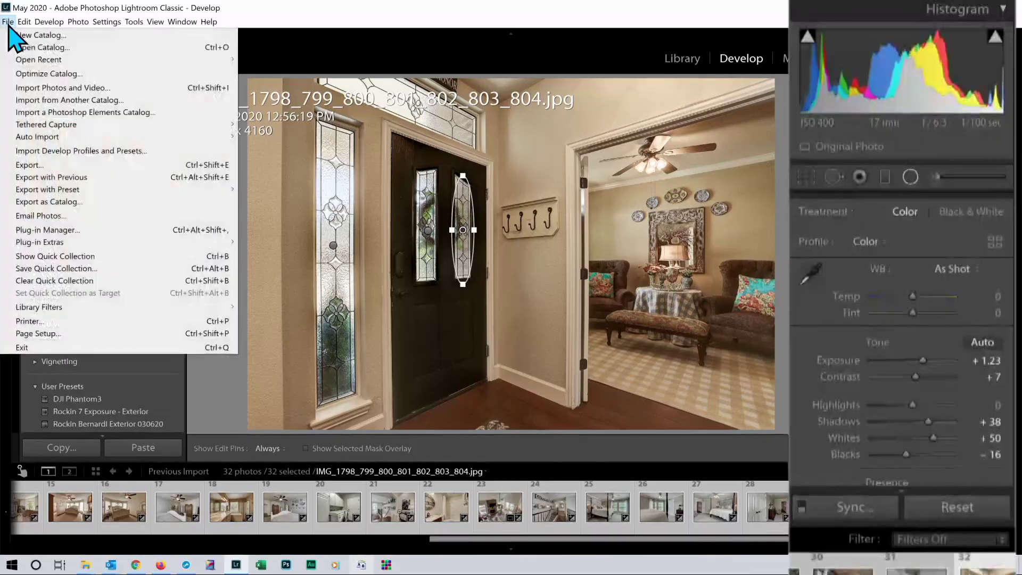
pyautogui.click(71, 180)
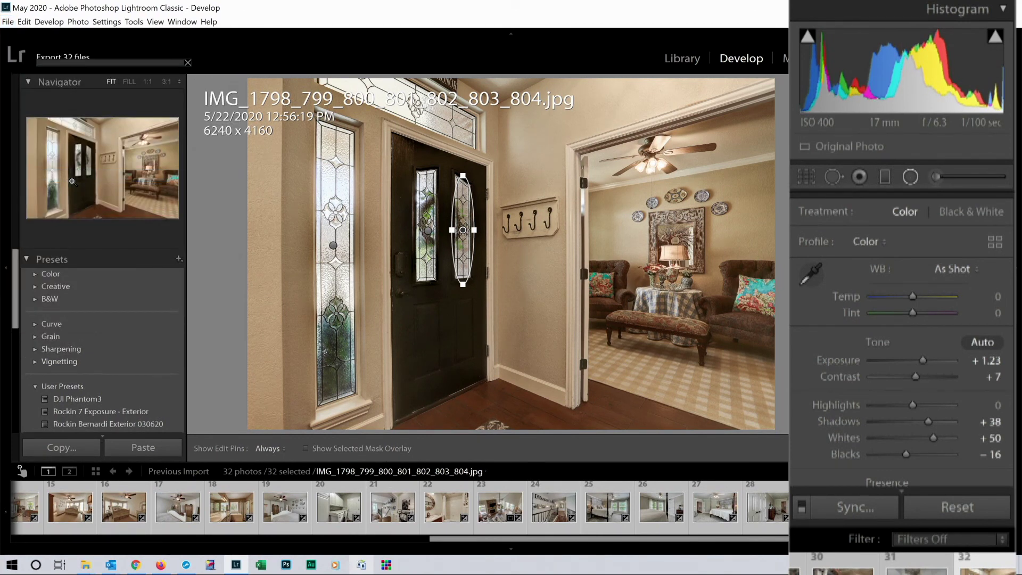